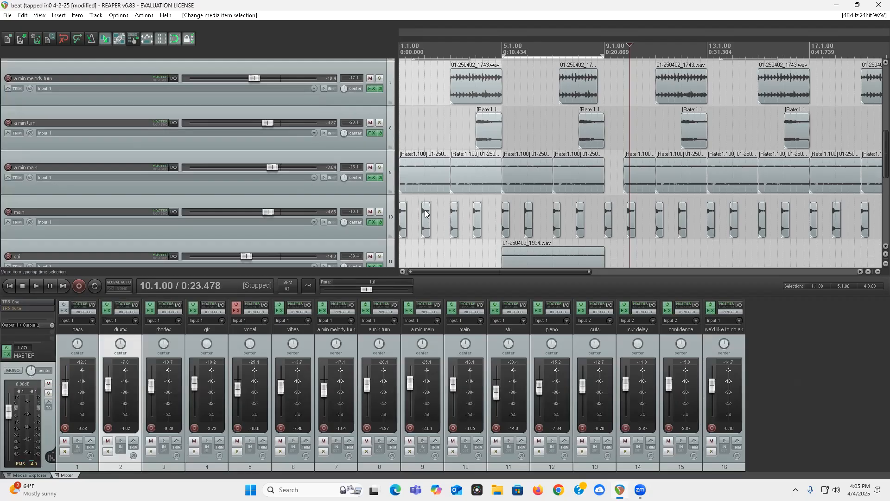
# Step: Solo the a min main track and listen to its loop from the project start
pyautogui.click(424, 177)
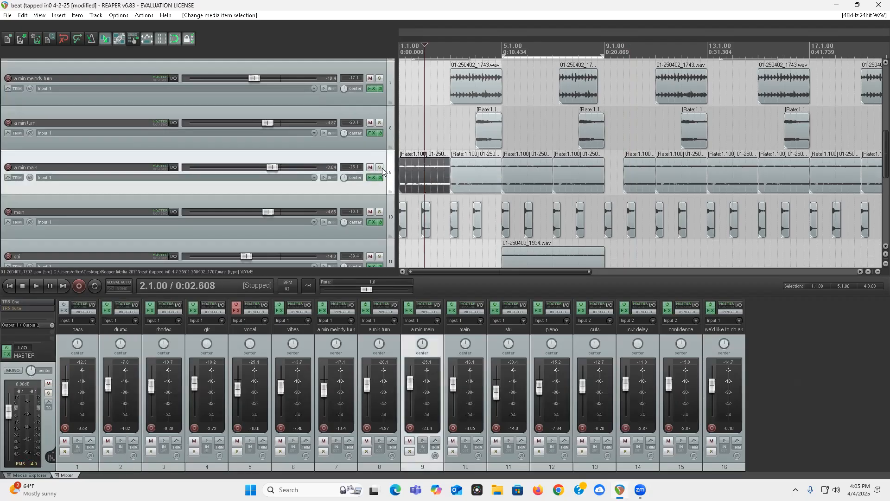
pyautogui.click(380, 169)
pyautogui.scroll(3, 446, 186)
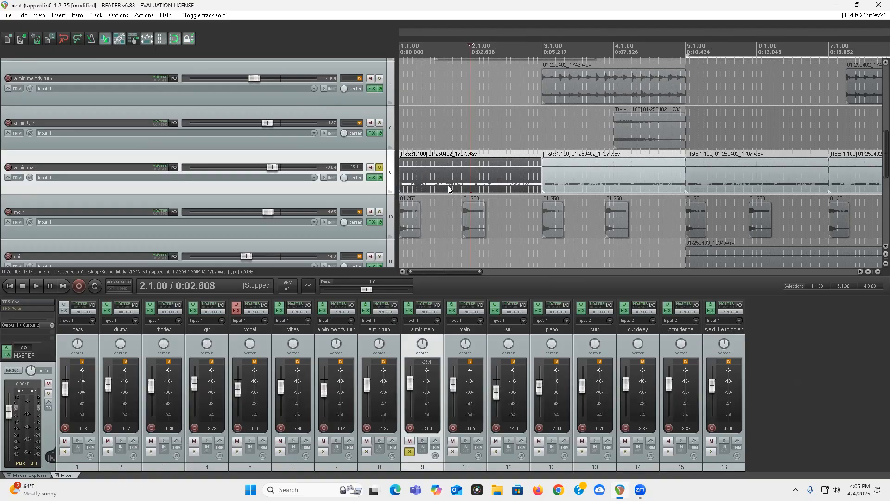
pyautogui.press('Home')
pyautogui.press('space')
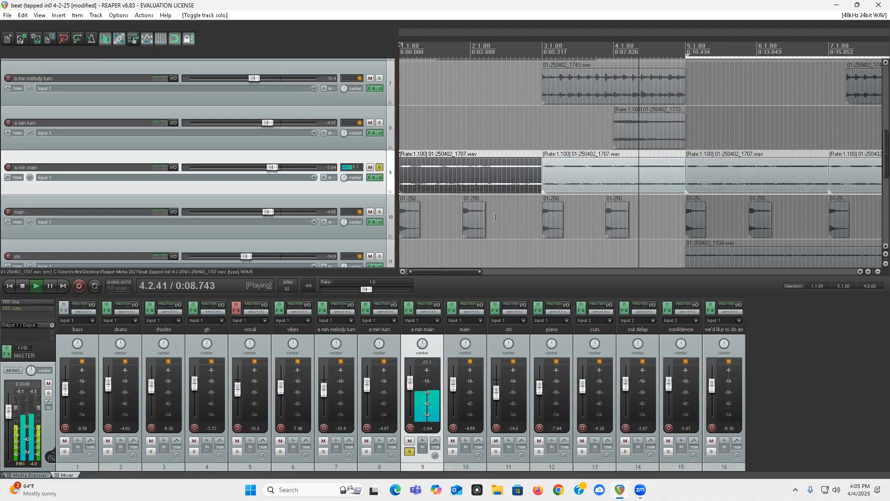
pyautogui.press('space')
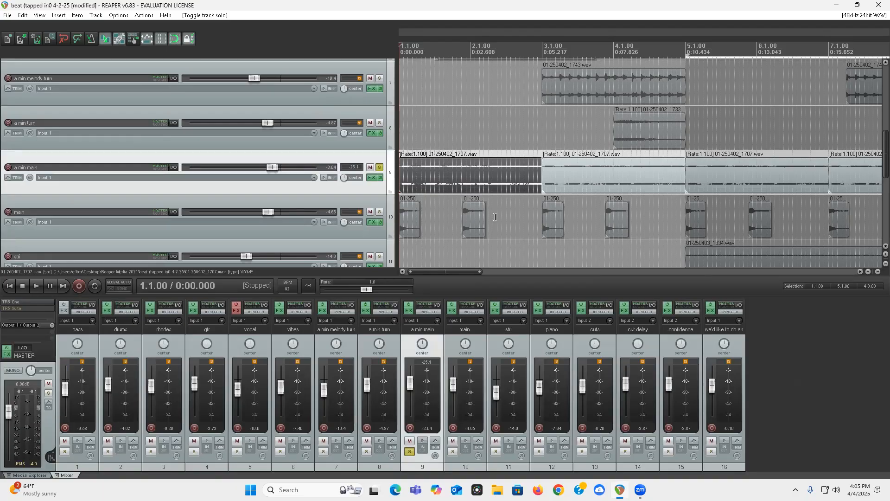
# Step: Replay the soloed a min main loop from the project start and clear the track's solo
pyautogui.press('space')
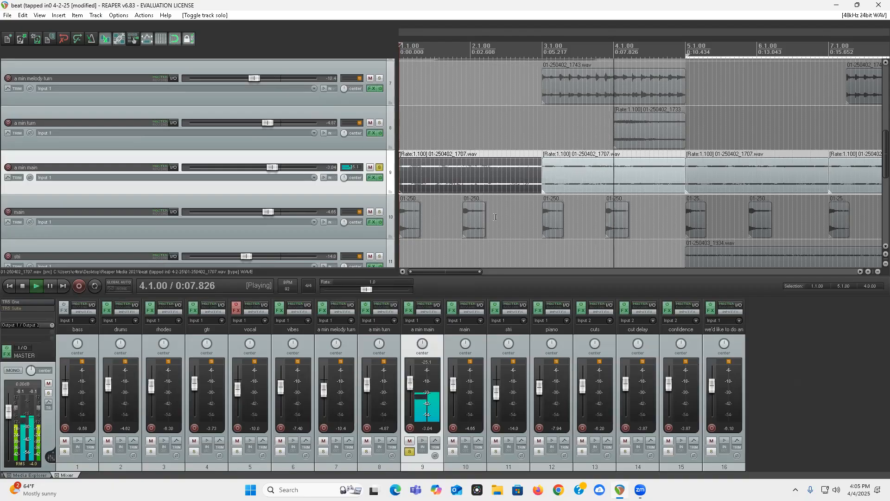
pyautogui.press('space')
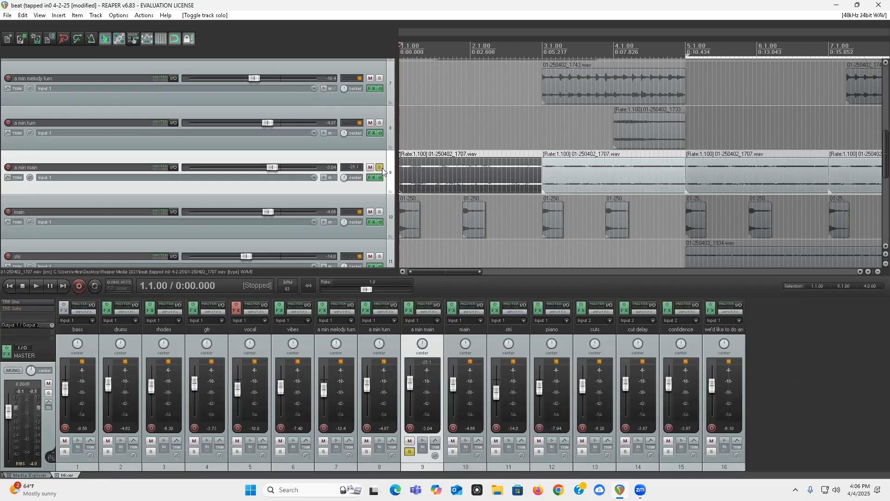
pyautogui.press('space')
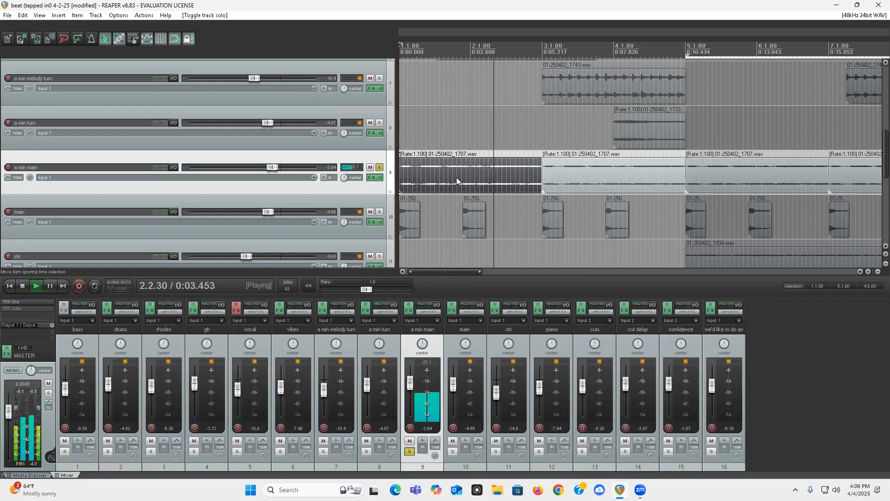
pyautogui.press('space')
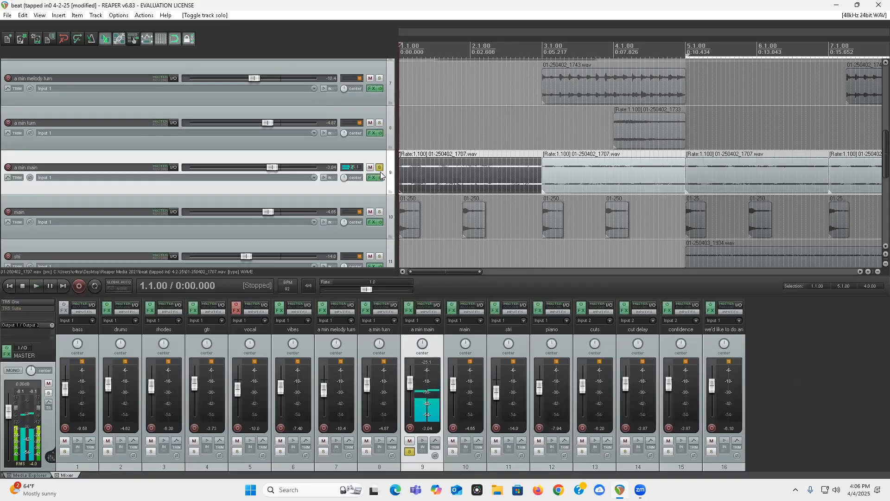
pyautogui.click(379, 168)
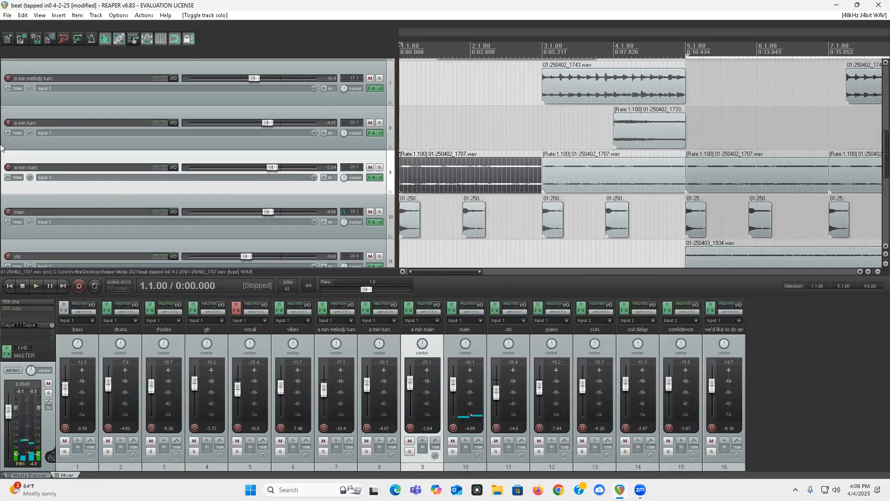
# Step: Duplicate the bass track
pyautogui.scroll(6, 1, 148)
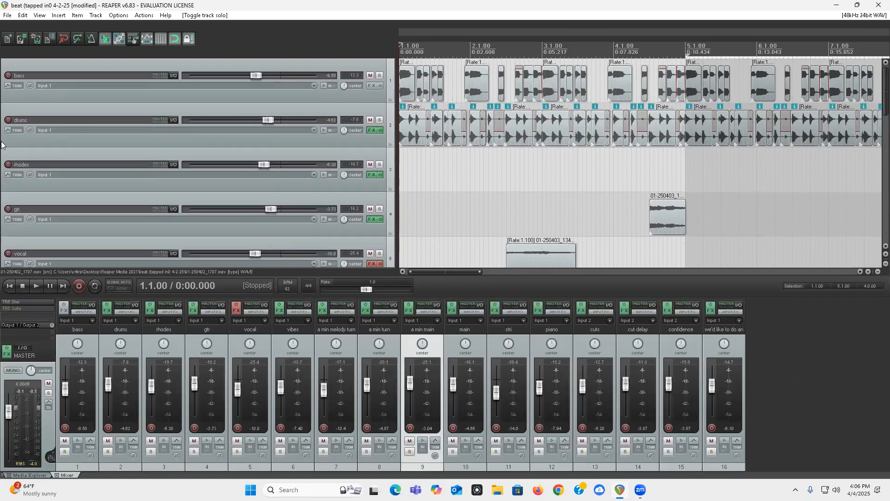
pyautogui.scroll(1, 468, 91)
pyautogui.click(469, 88)
pyautogui.scroll(3, 511, 119)
pyautogui.scroll(-5, 509, 119)
pyautogui.scroll(-4, 470, 157)
pyautogui.scroll(5, 402, 95)
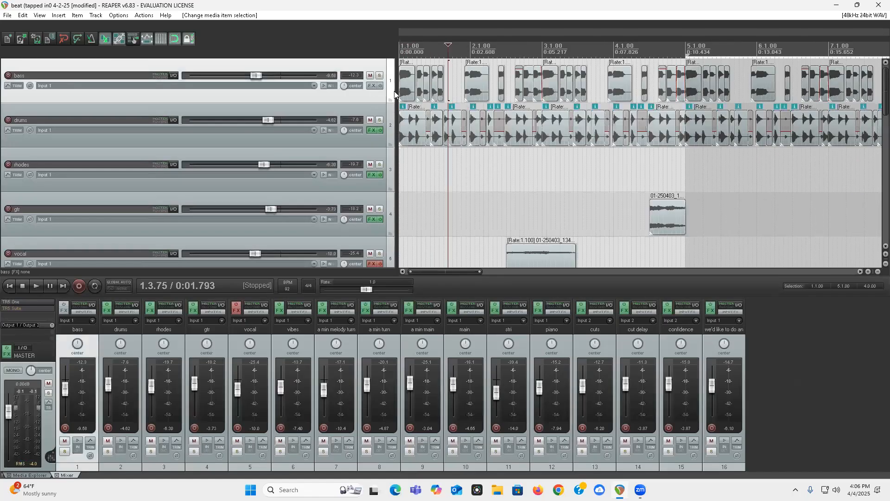
pyautogui.rightClick(365, 92)
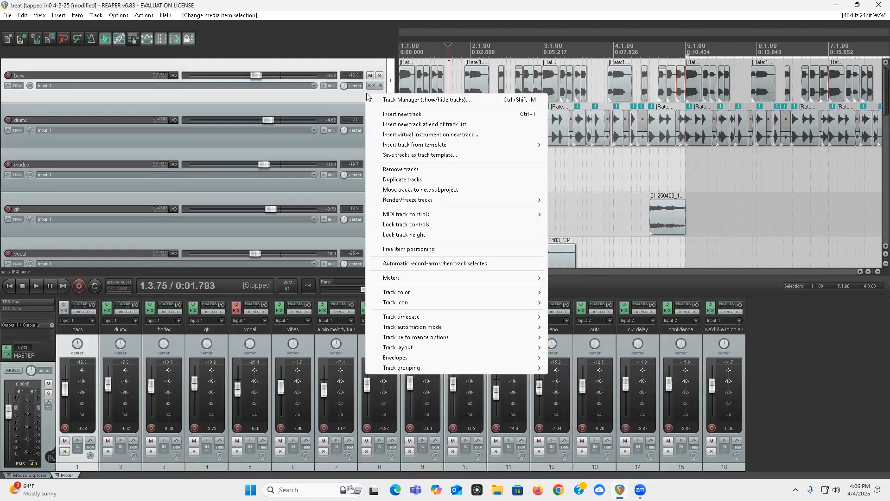
pyautogui.click(390, 175)
# Step: Delete the duplicate bass track's slices across the first three bars and extend its opening clip over the gap
pyautogui.click(419, 132)
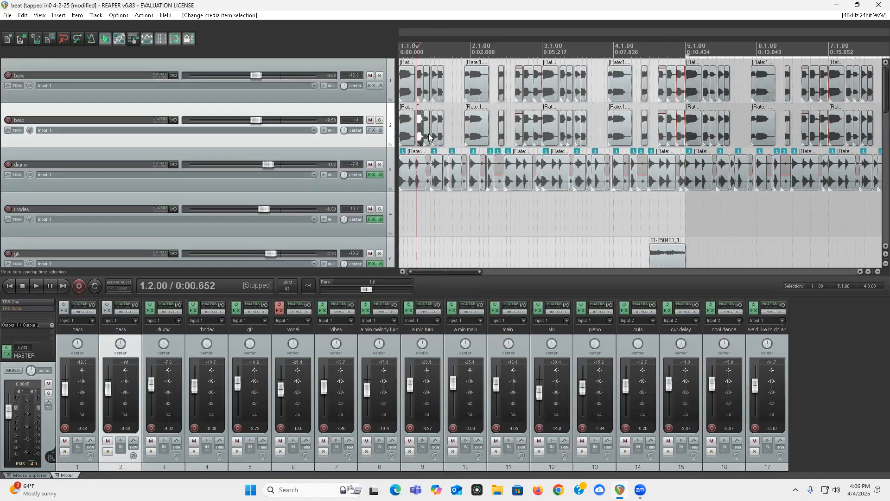
pyautogui.keyDown('shift'); pyautogui.click(583, 137); pyautogui.keyUp('shift')
pyautogui.press('Delete')
pyautogui.moveTo(415, 130); pyautogui.dragTo(596, 139)
# Step: Audition the duplicate bass track from the project start with it soloed and the original bass track muted
pyautogui.click(370, 75)
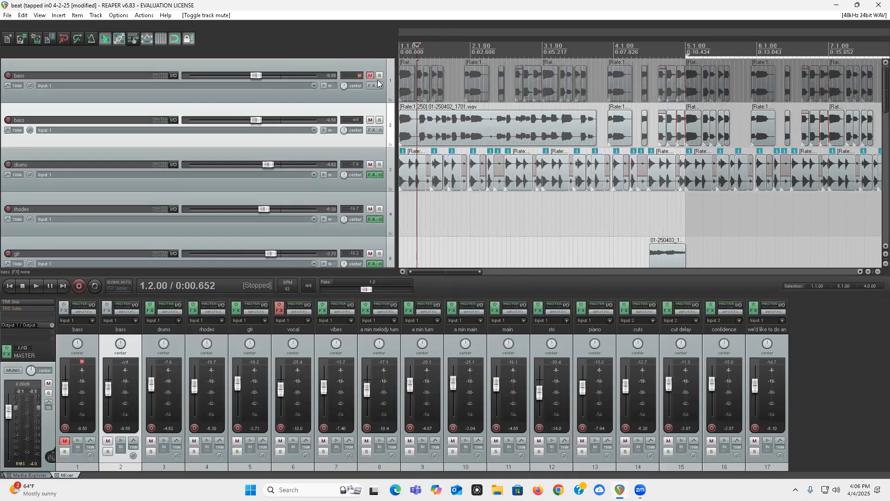
pyautogui.click(379, 121)
pyautogui.press('w')
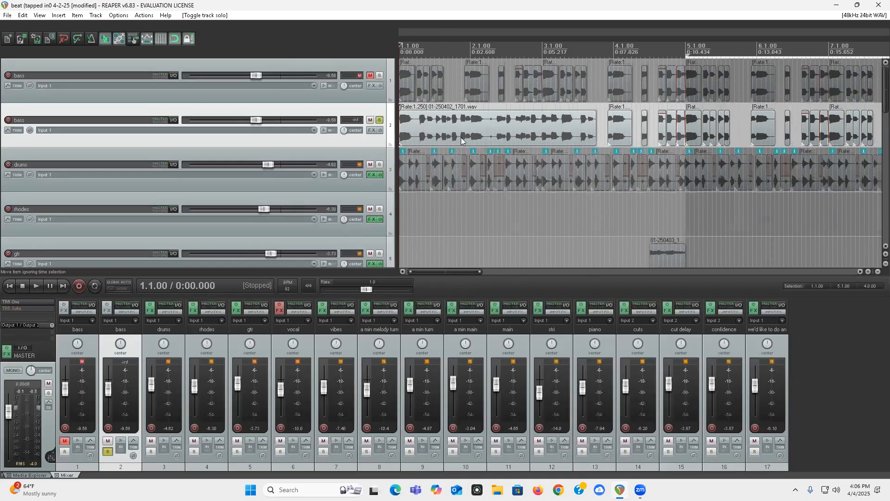
pyautogui.press('space')
# Step: Delete the duplicate's slices from bar 4 into bar 5 and extend its opening clip to just before the slices leading into bar 6
pyautogui.click(612, 131)
pyautogui.keyDown('shift'); pyautogui.click(726, 136); pyautogui.keyUp('shift')
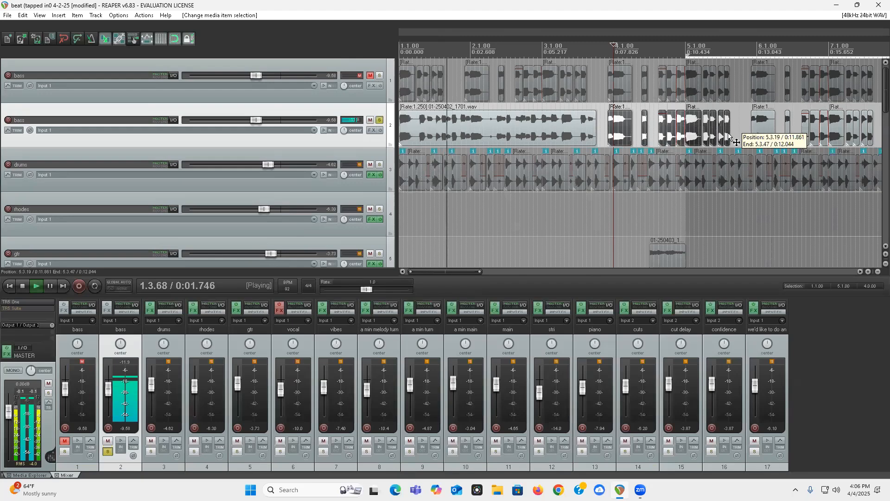
pyautogui.press('Delete')
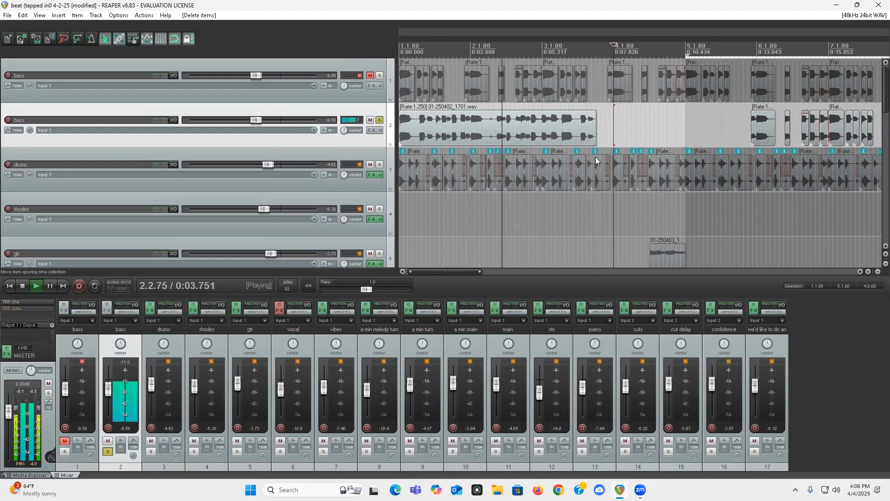
pyautogui.moveTo(593, 138); pyautogui.dragTo(714, 144)
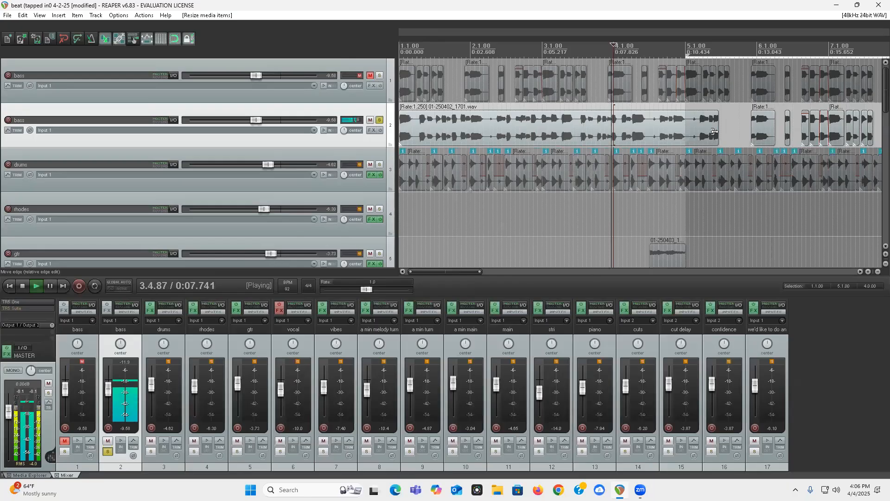
pyautogui.moveTo(714, 132); pyautogui.dragTo(732, 135)
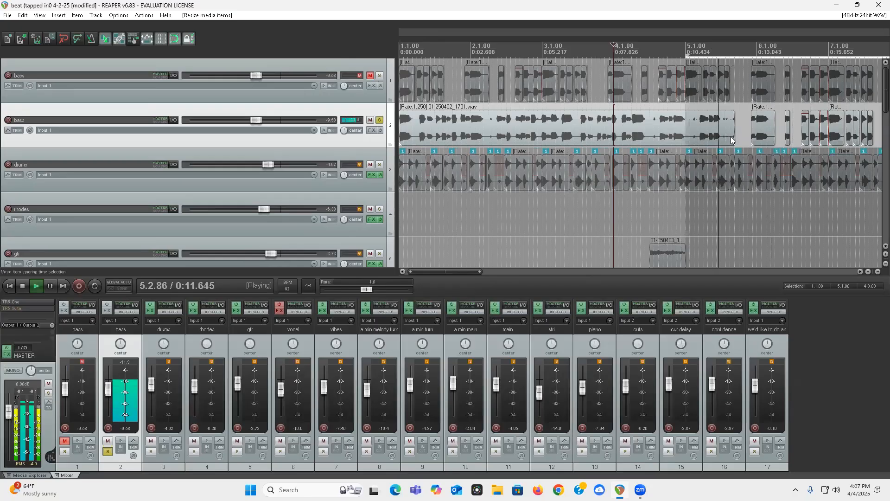
pyautogui.press('space')
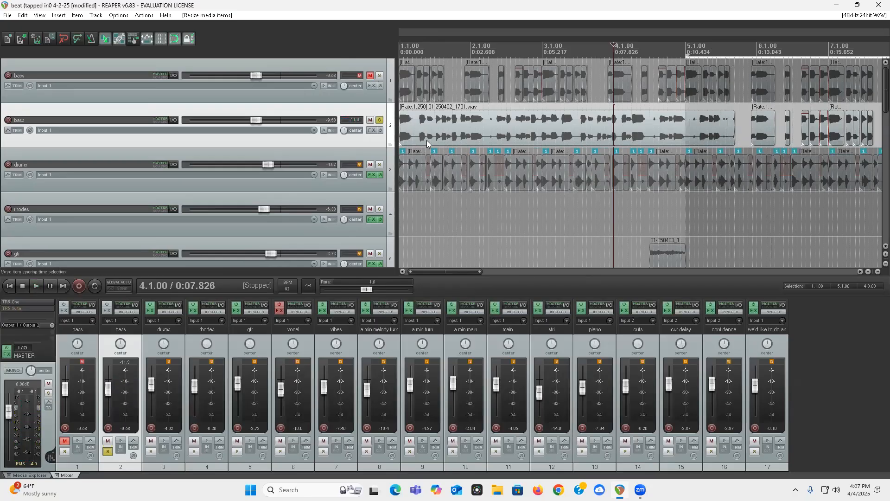
# Step: Undo the bass track duplication and all edits made to the copy
pyautogui.hotkey('ctrl', 'z')
pyautogui.hotkey('ctrl', 'z')
pyautogui.hotkey('ctrl', 'z')
pyautogui.hotkey('ctrl', 'z')
pyautogui.hotkey('ctrl', 'z')
pyautogui.hotkey('ctrl', 'z')
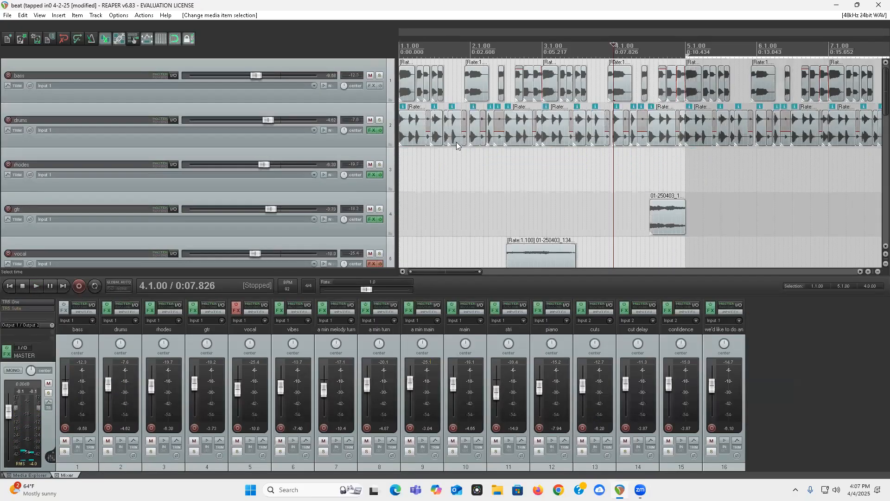
# Step: Listen to the chopped bass track soloed from the project start and clear its solo
pyautogui.click(379, 75)
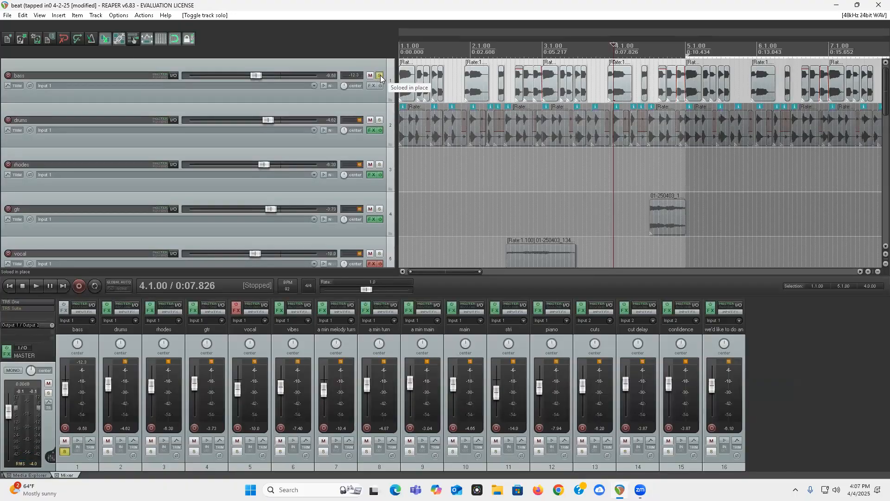
pyautogui.press('Home')
pyautogui.press('space')
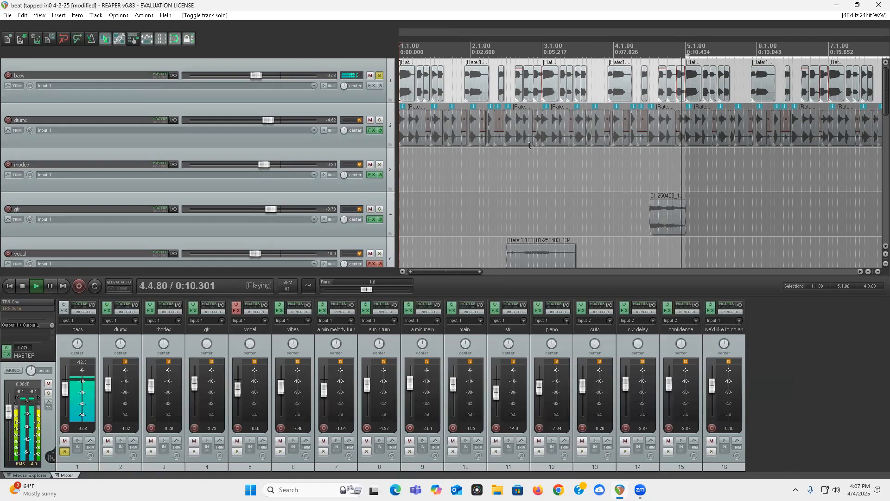
pyautogui.click(379, 76)
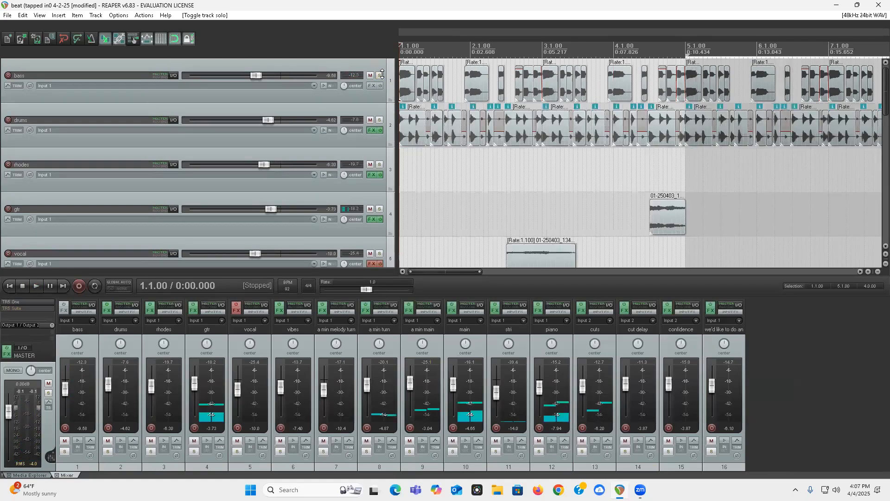
# Step: Listen to the bass and drums tracks soloed together from the project start and clear both solos
pyautogui.click(424, 83)
pyautogui.scroll(5, 423, 83)
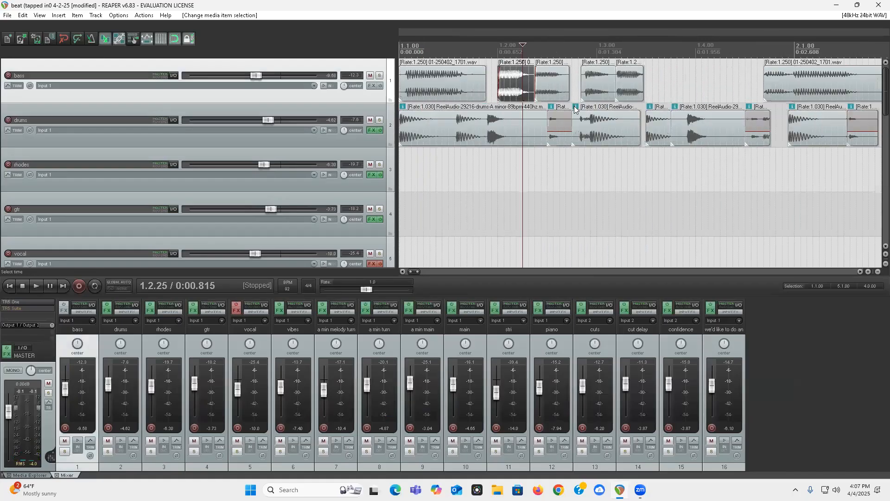
pyautogui.scroll(-5, 511, 95)
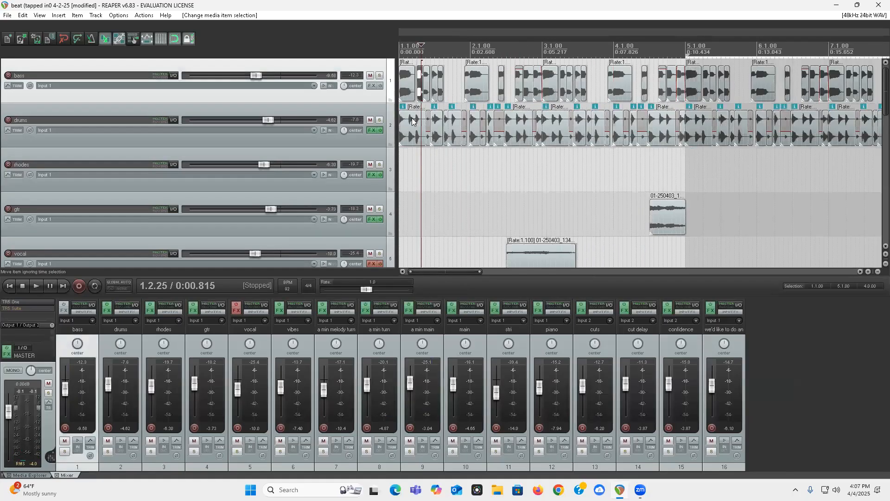
pyautogui.click(379, 120)
pyautogui.click(379, 75)
pyautogui.press('space')
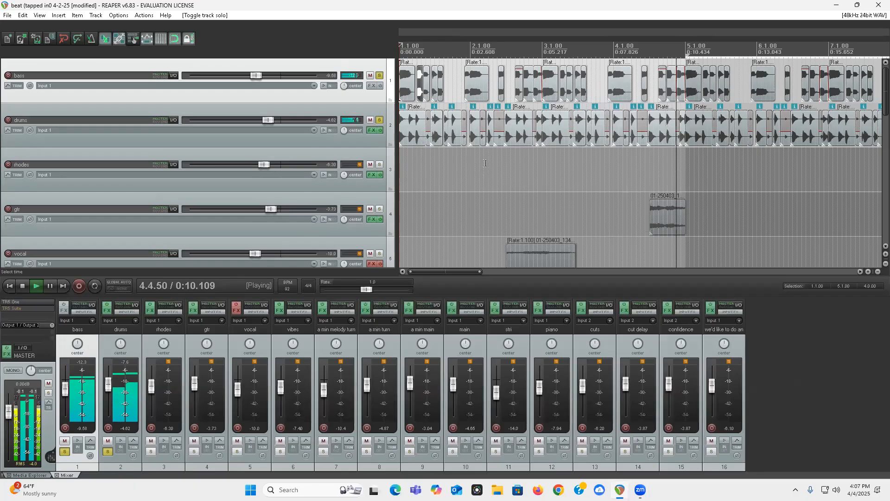
pyautogui.click(379, 120)
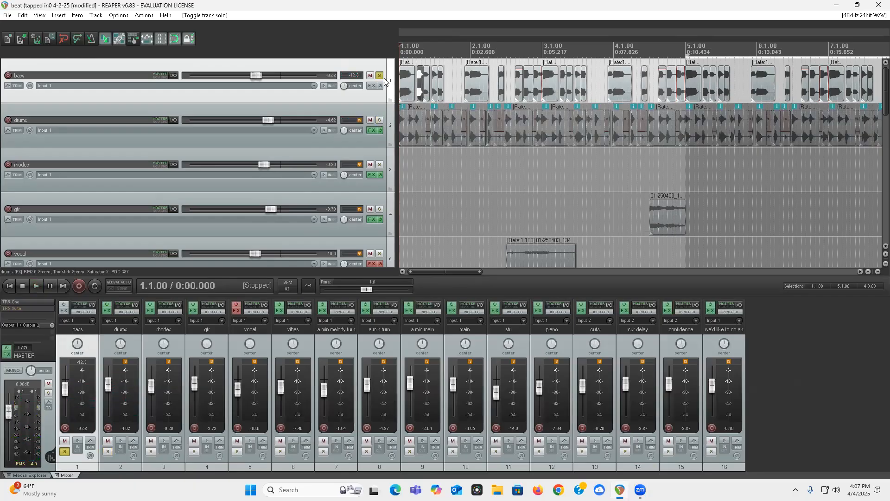
pyautogui.click(380, 75)
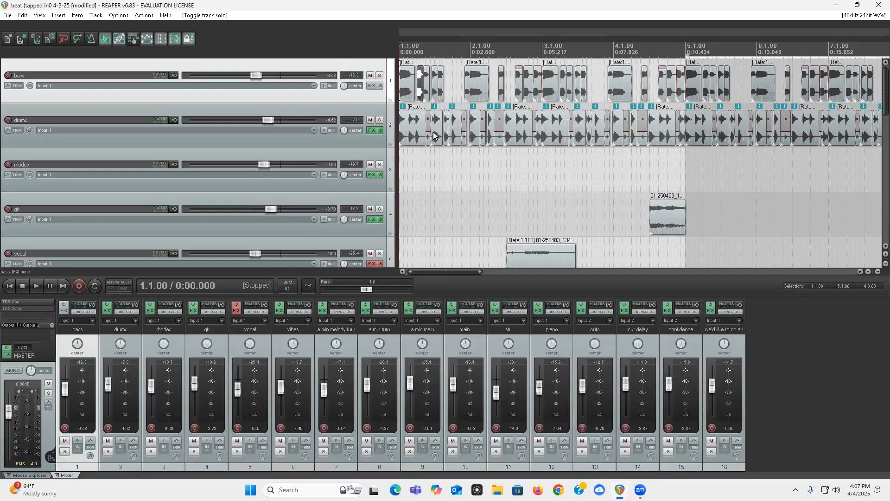
# Step: Examine the drum slice at beat 1.3 up close against the neighbouring bass slices
pyautogui.click(433, 135)
pyautogui.scroll(8, 434, 135)
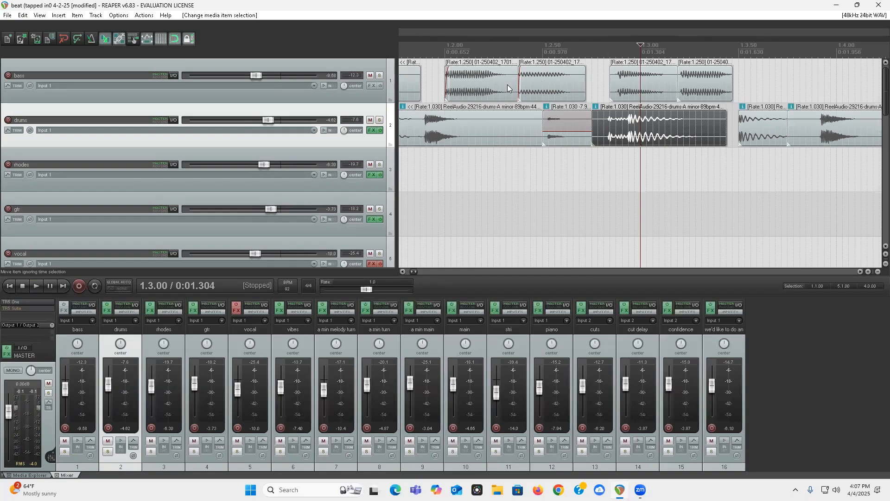
pyautogui.scroll(-10, 536, 98)
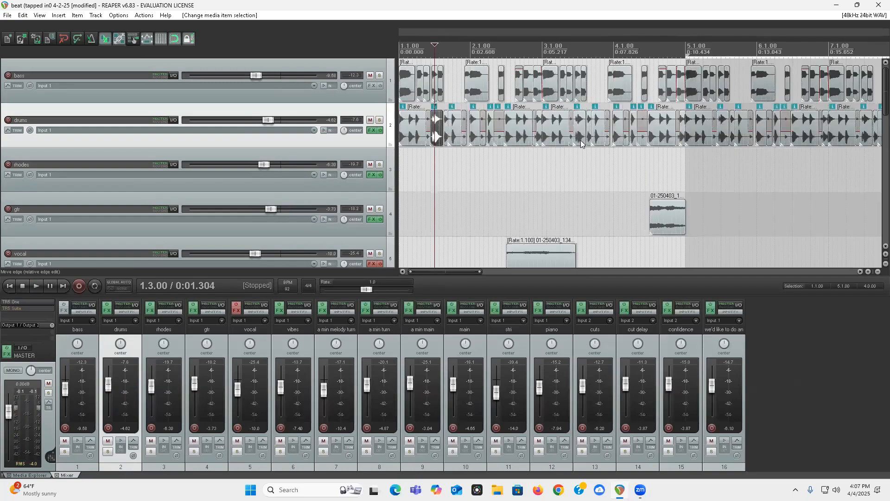
pyautogui.scroll(-2, 186, 164)
# Step: Solo the bass, drums and a min main tracks and listen to them together from the project start
pyautogui.scroll(-2, 139, 160)
pyautogui.scroll(2, 4, 168)
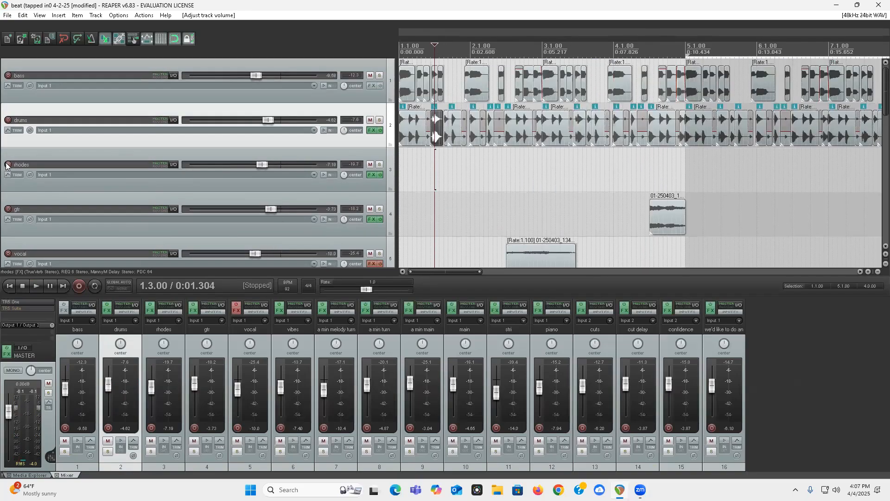
pyautogui.click(379, 75)
pyautogui.click(379, 120)
pyautogui.scroll(-12, 5, 175)
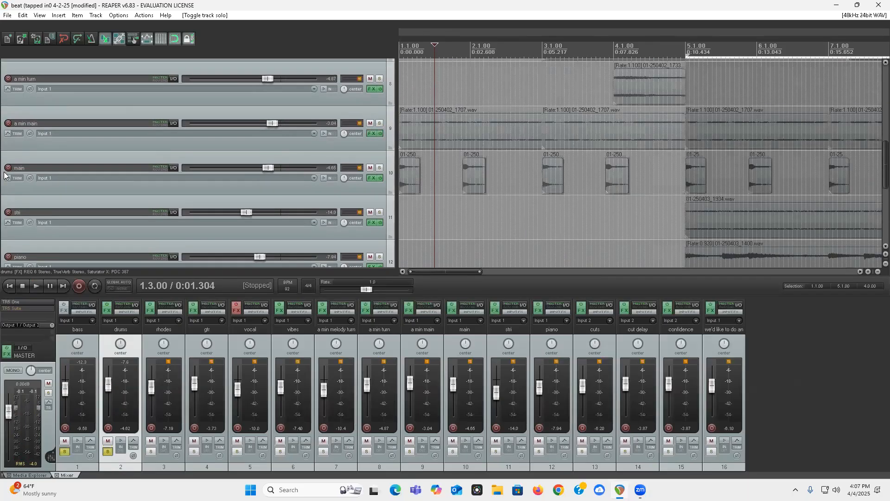
pyautogui.click(380, 123)
pyautogui.scroll(12, 3, 139)
pyautogui.press('Home')
pyautogui.press('space')
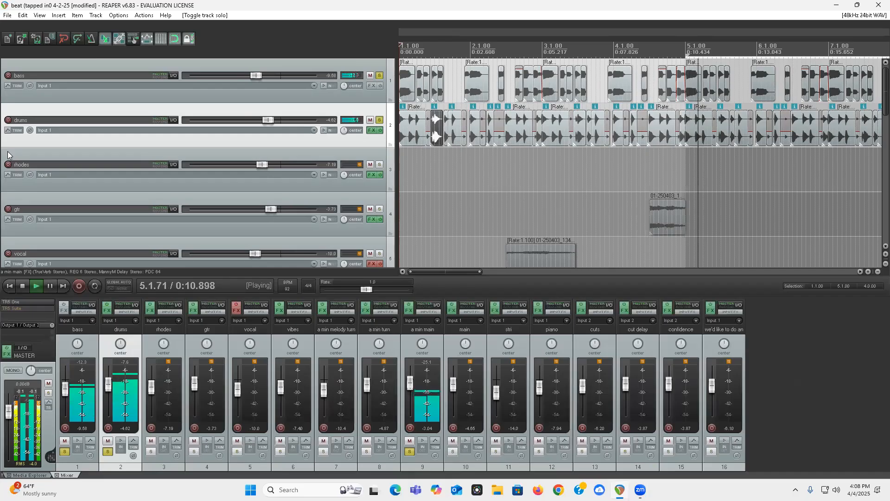
pyautogui.press('space')
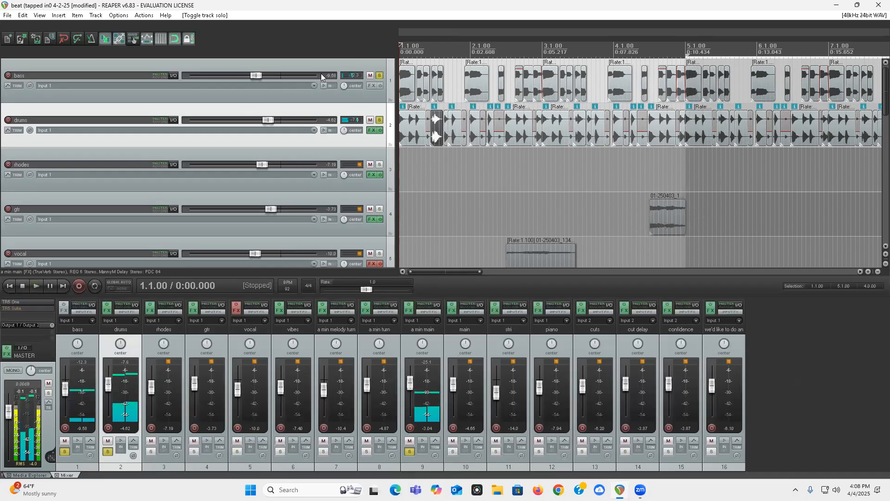
# Step: Clear the solos on the bass, drums and a min main tracks
pyautogui.click(379, 75)
pyautogui.click(380, 120)
pyautogui.scroll(-6, 380, 148)
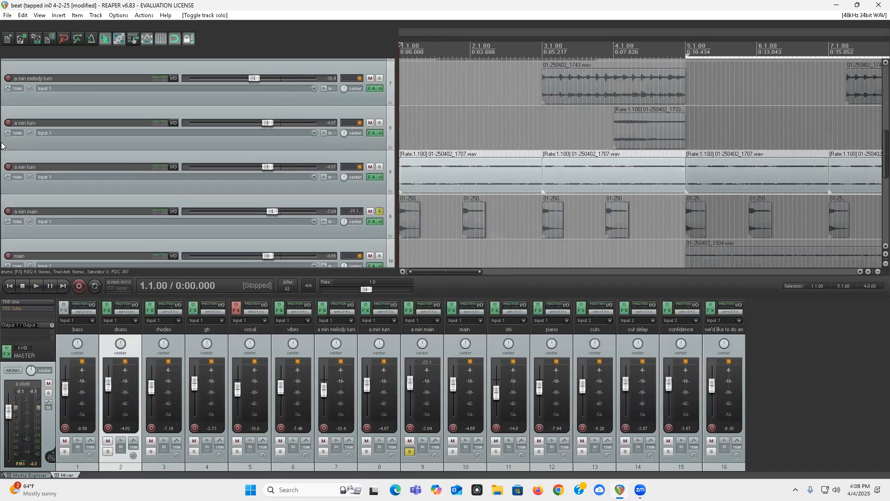
pyautogui.click(380, 168)
pyautogui.scroll(6, 194, 163)
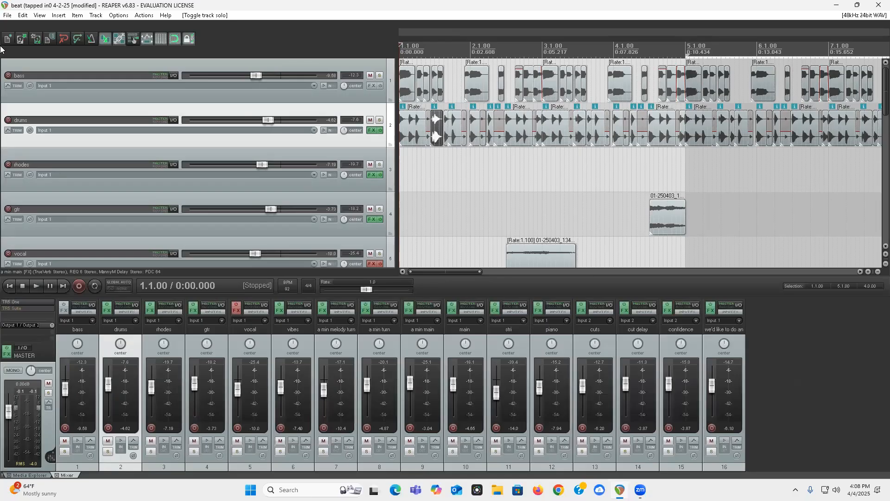
# Step: Select the first loop item on the a min main track
pyautogui.click(403, 124)
pyautogui.scroll(-4, 2, 209)
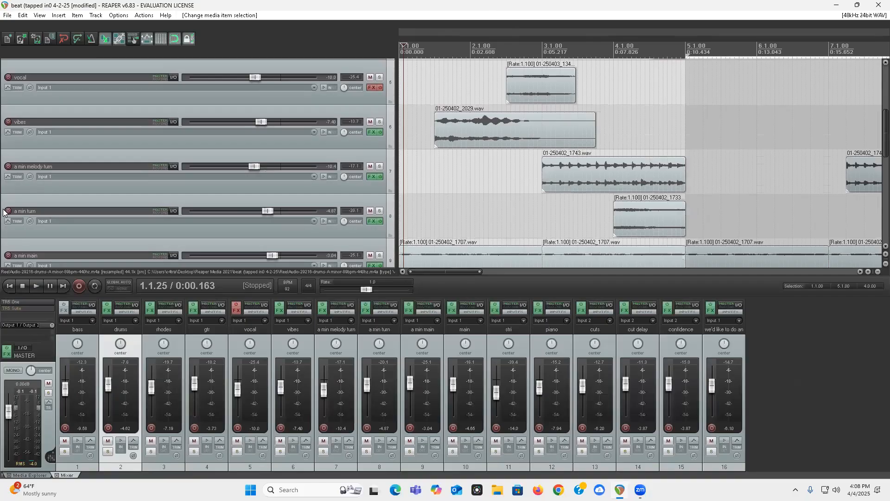
pyautogui.scroll(-3, 4, 212)
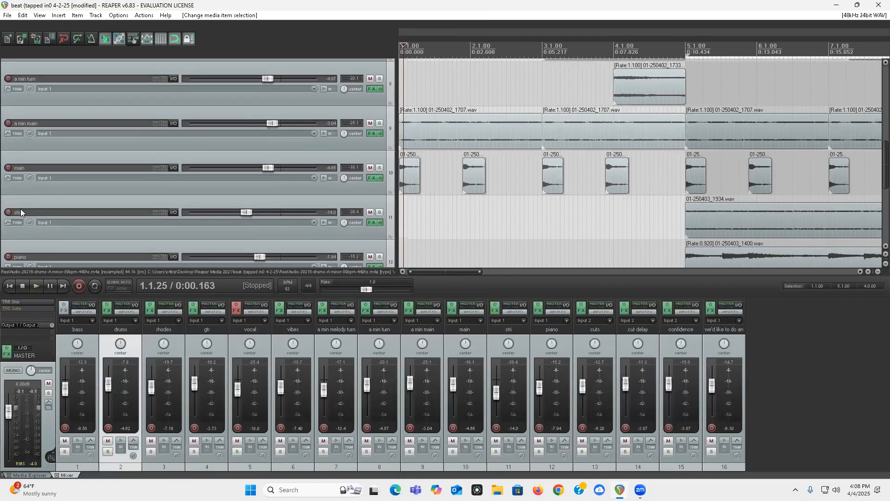
pyautogui.click(466, 134)
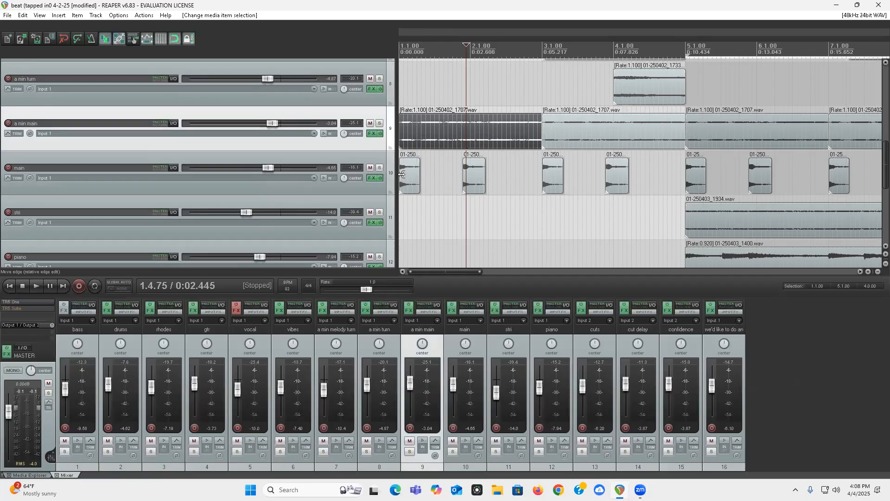
# Step: Solo the main, a min main, drums and bass tracks and listen from the project start, with and without a min main
pyautogui.click(379, 167)
pyautogui.click(379, 124)
pyautogui.scroll(7, 19, 114)
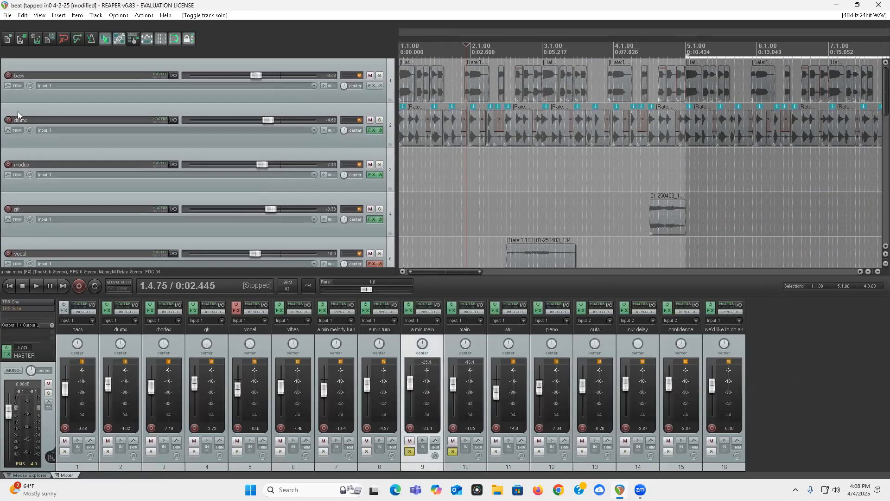
pyautogui.click(379, 120)
pyautogui.click(379, 76)
pyautogui.scroll(-6, 14, 113)
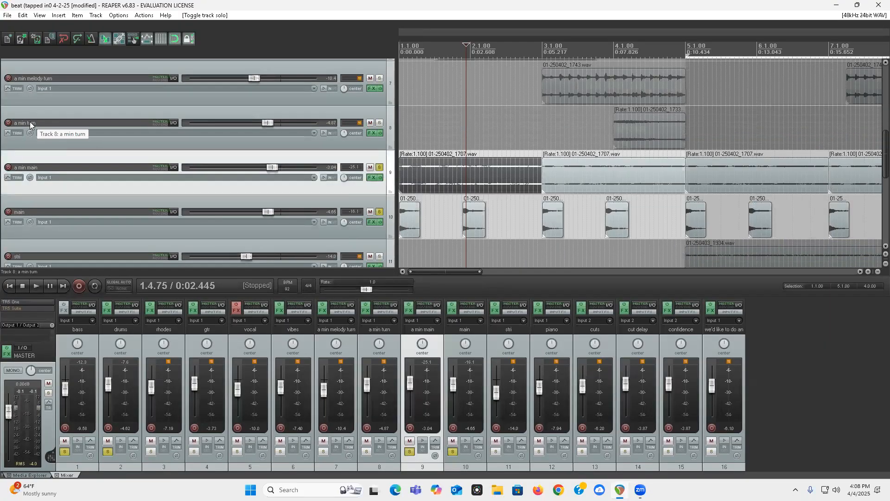
pyautogui.press('Home')
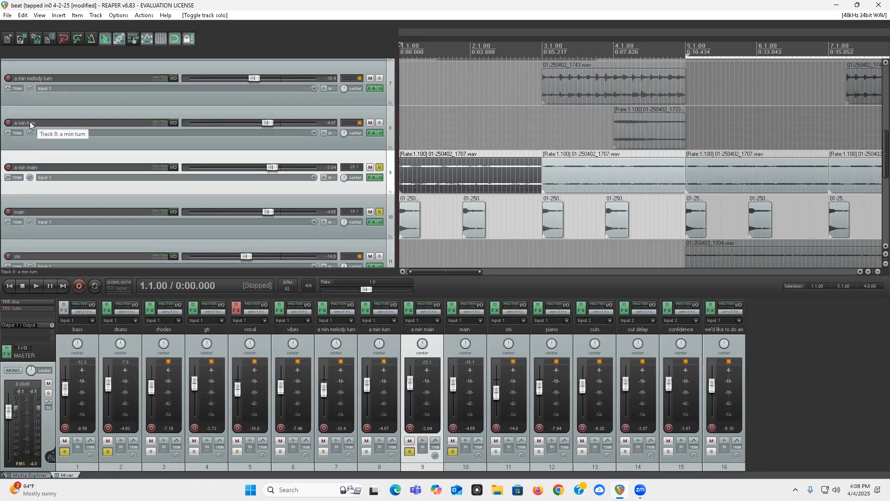
pyautogui.press('space')
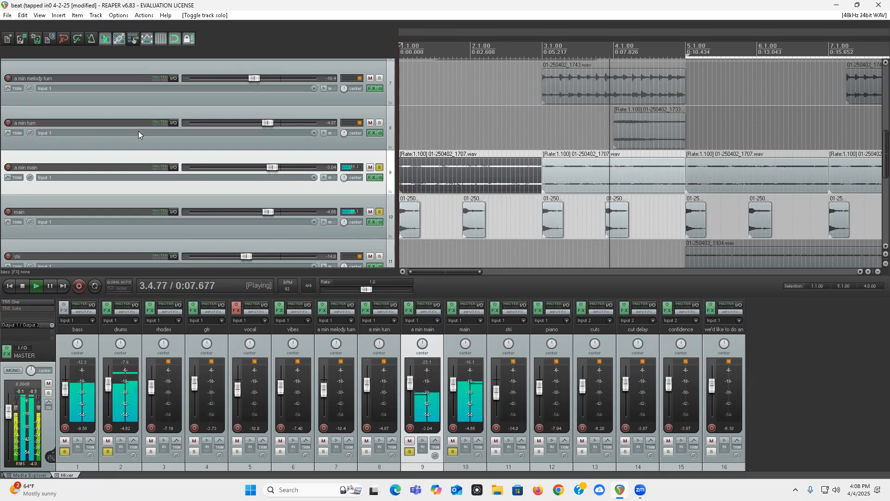
pyautogui.press('space')
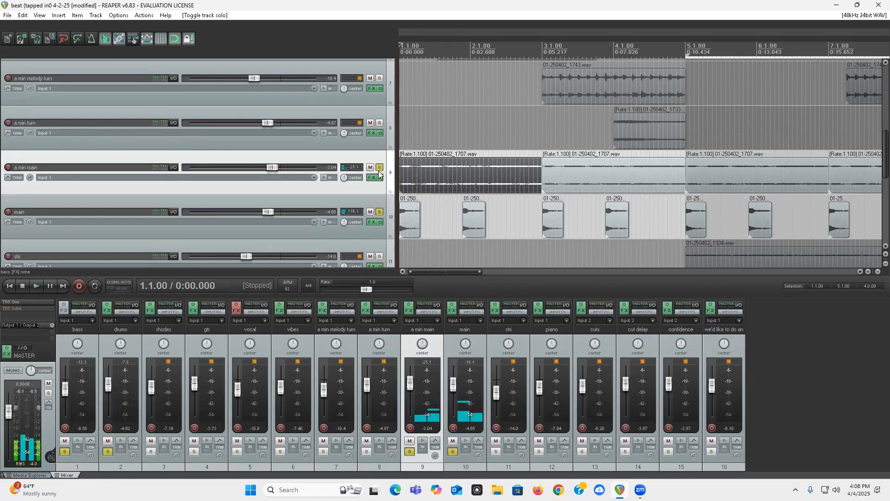
pyautogui.click(379, 169)
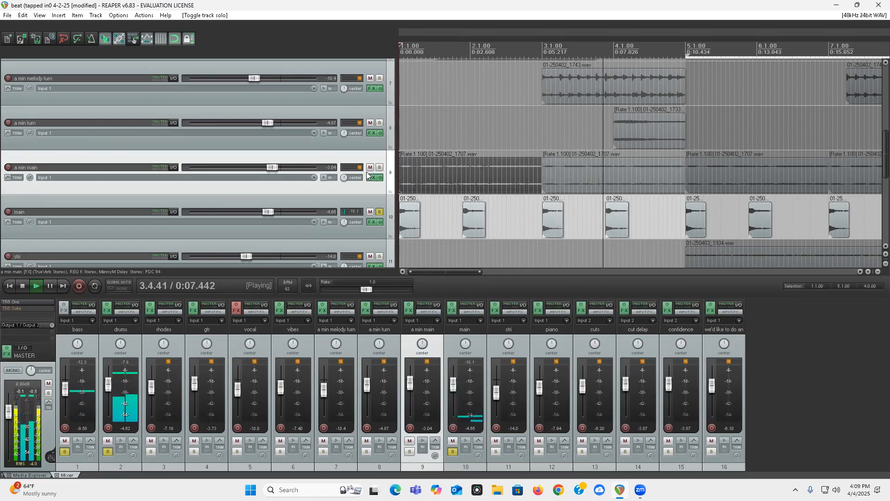
pyautogui.press('space')
# Step: Move the main track's chop near bar 3 slightly earlier so it starts on 3.1.00
pyautogui.click(553, 217)
pyautogui.scroll(5, 551, 232)
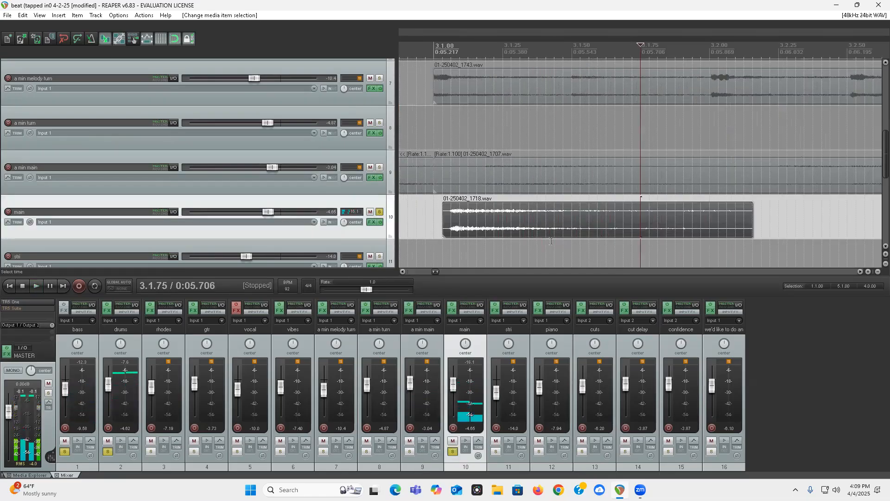
pyautogui.scroll(2, 551, 227)
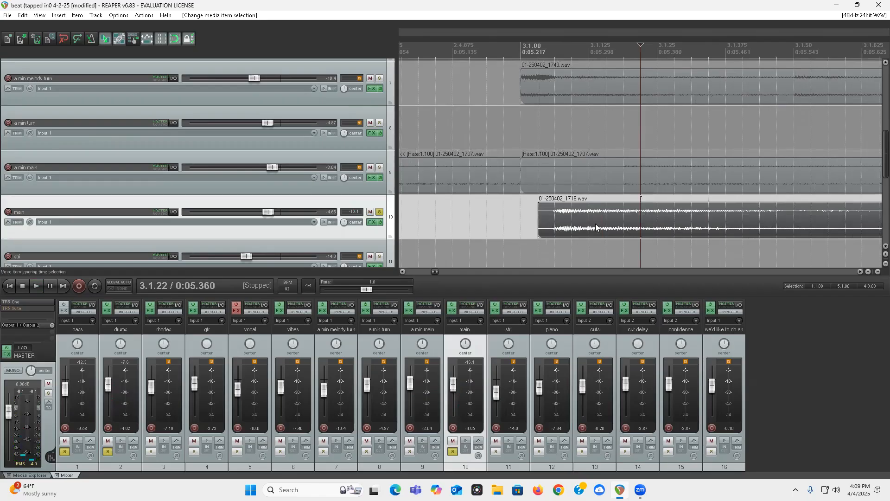
pyautogui.moveTo(655, 232); pyautogui.dragTo(638, 232)
pyautogui.scroll(-10, 522, 241)
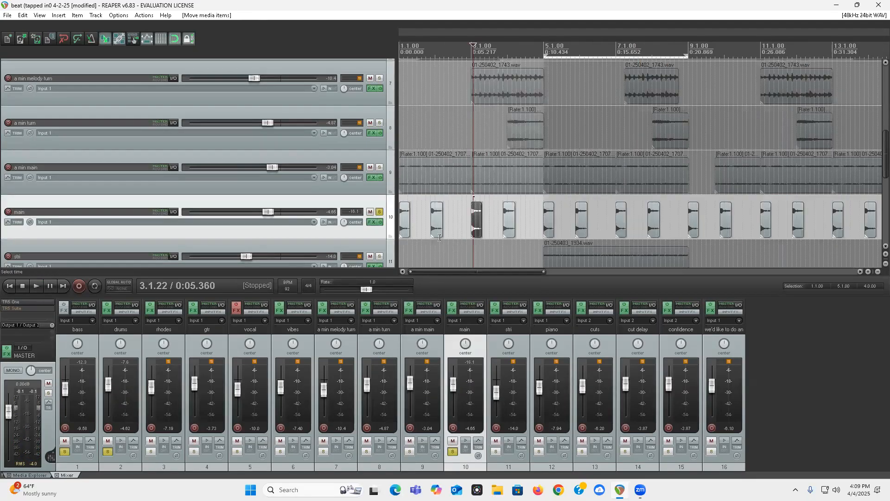
# Step: Restore the a min main solo and listen to it with the bass, drums and main tracks from the project start
pyautogui.click(379, 212)
pyautogui.click(379, 167)
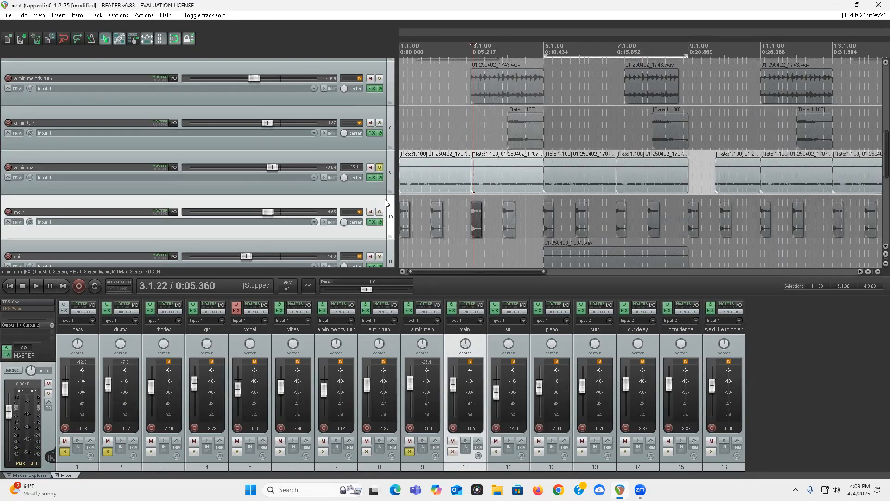
pyautogui.click(379, 212)
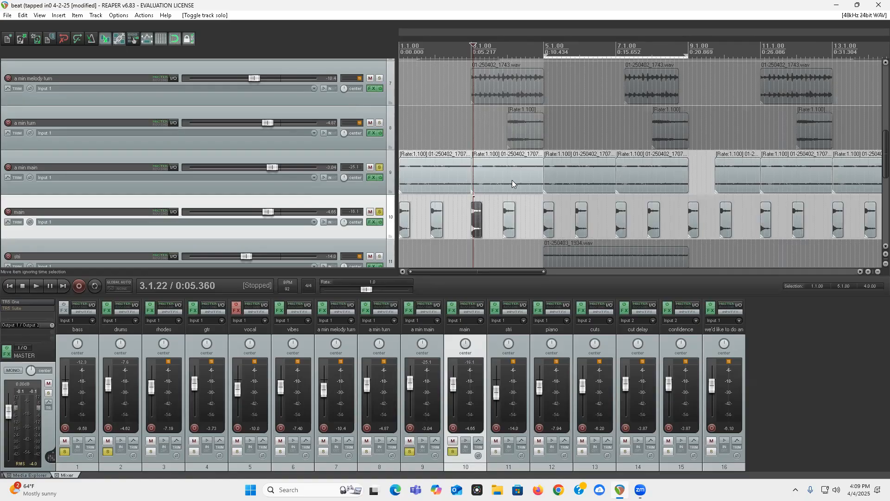
pyautogui.press('space')
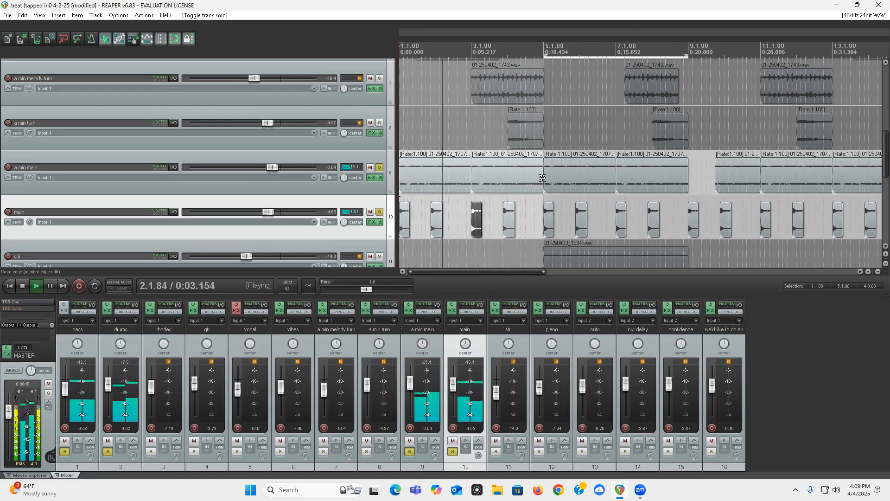
pyautogui.scroll(-2, 575, 175)
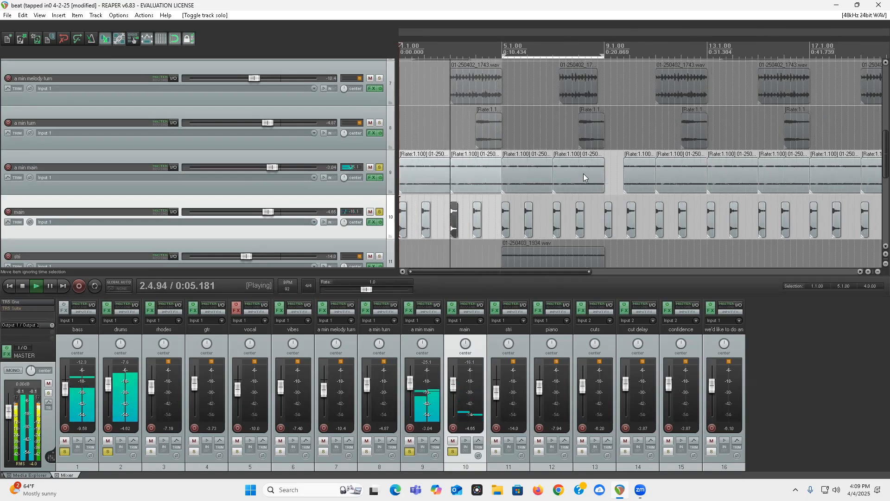
pyautogui.scroll(2, 532, 219)
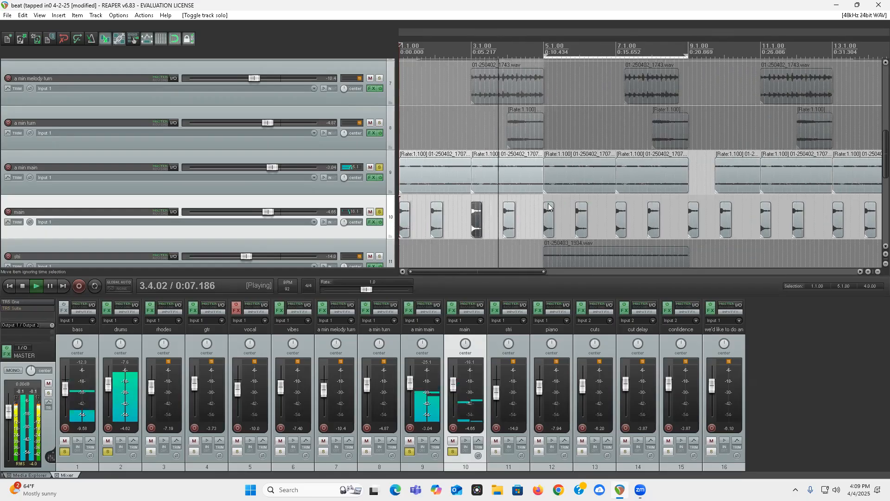
pyautogui.press('space')
# Step: Clear the a min main solo and lengthen the first main chop over the second one, ending just before bar 3
pyautogui.click(379, 167)
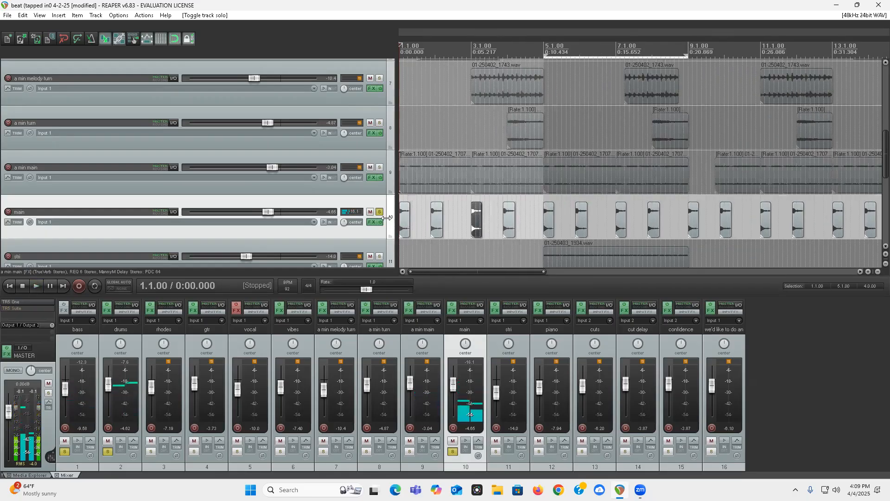
pyautogui.moveTo(407, 219); pyautogui.dragTo(467, 228)
pyautogui.click(435, 228)
pyautogui.click(430, 232)
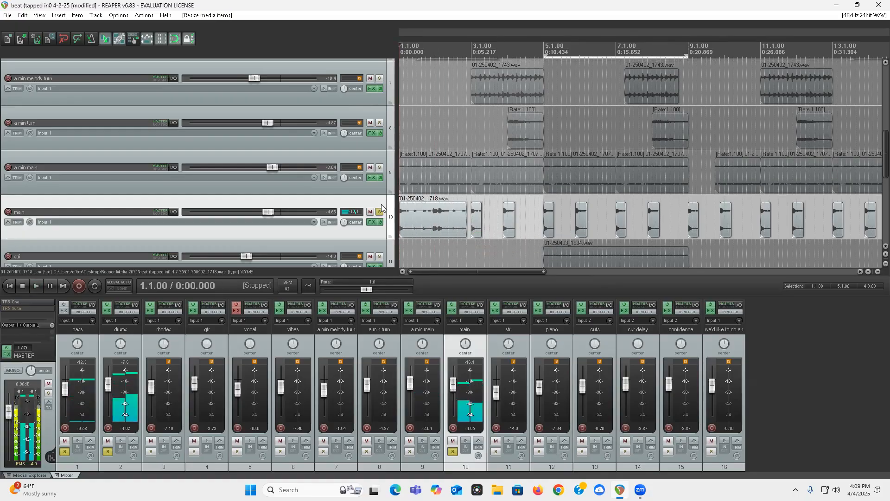
# Step: Clear the drums and bass solos, listen to the lengthened main sample on its own and clear its solo
pyautogui.scroll(6, 109, 161)
pyautogui.click(379, 120)
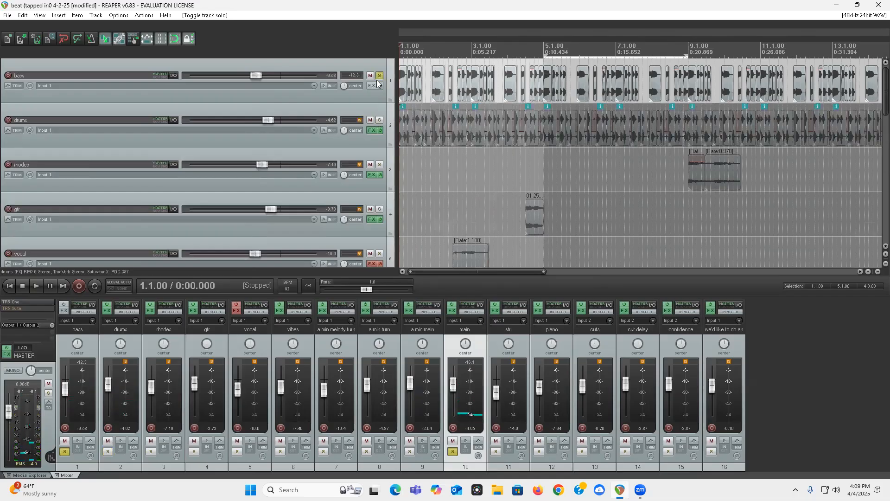
pyautogui.click(366, 75)
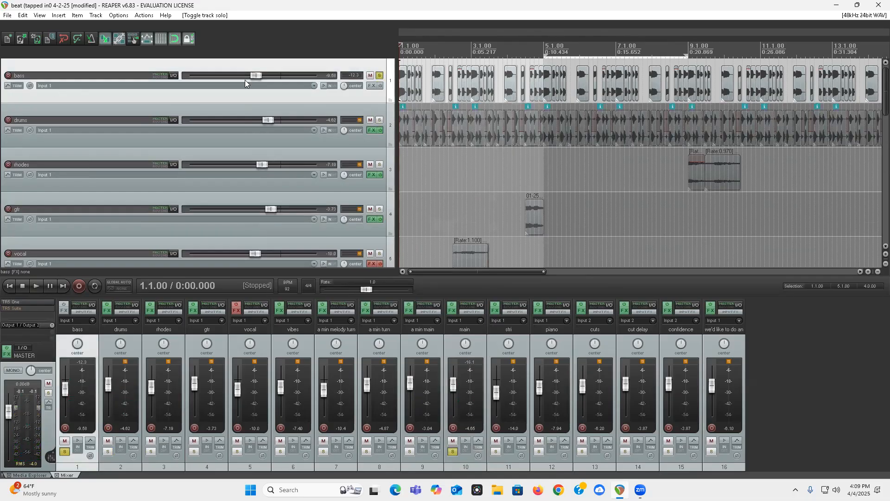
pyautogui.click(379, 76)
pyautogui.scroll(-8, 425, 133)
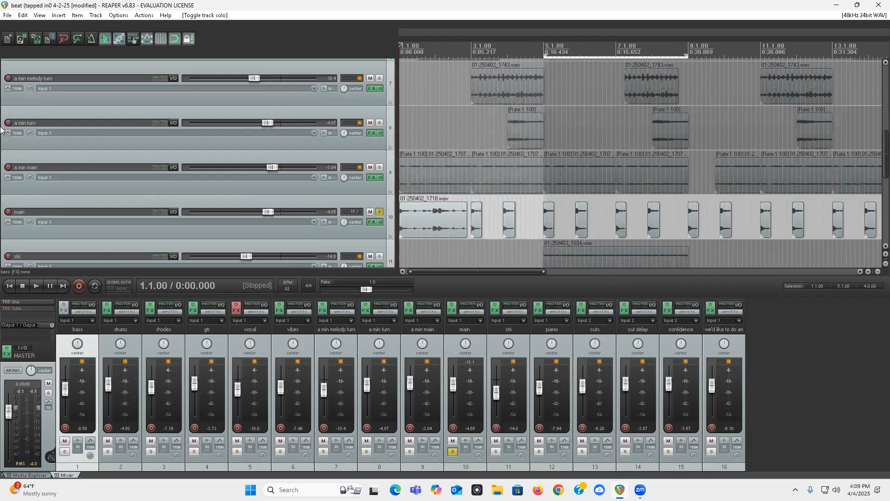
pyautogui.press('space')
pyautogui.scroll(2, 459, 166)
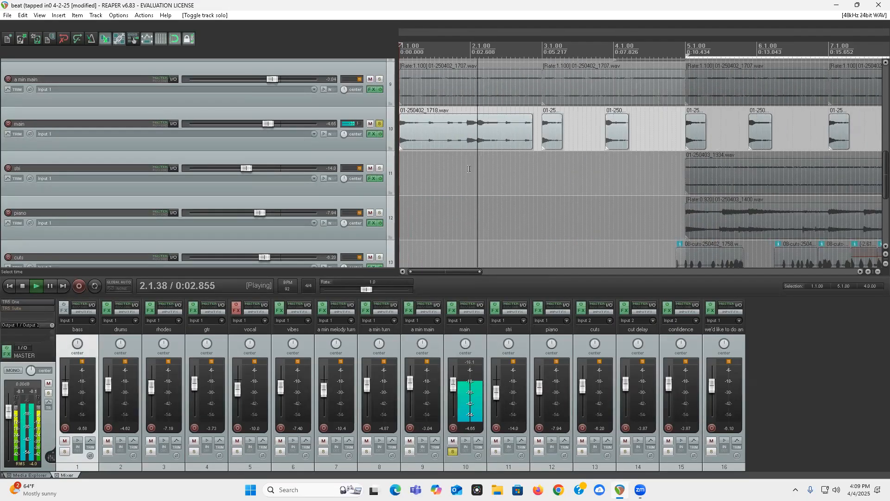
pyautogui.press('space')
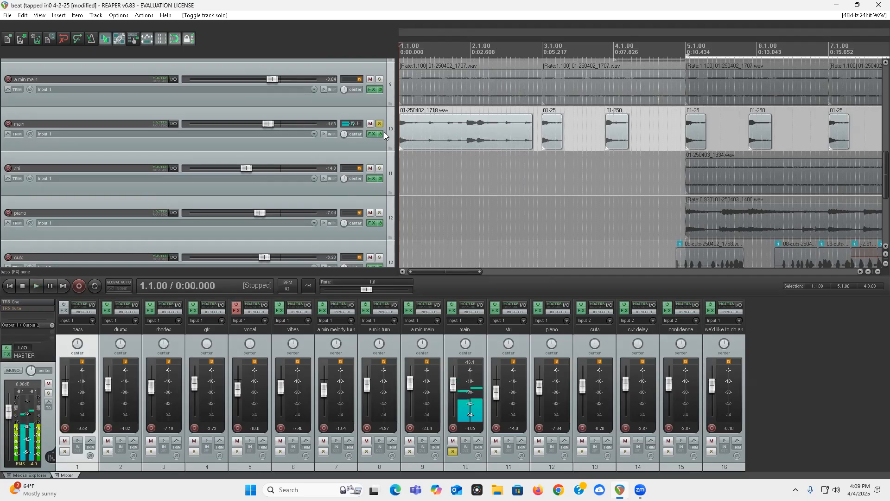
pyautogui.click(379, 123)
# Step: Undo the solo changes and the lengthening of the first main chop
pyautogui.hotkey('ctrl', 'z')
pyautogui.hotkey('ctrl', 'z')
pyautogui.hotkey('ctrl', 'z')
pyautogui.hotkey('ctrl', 'z')
pyautogui.hotkey('ctrl', 'z')
pyautogui.hotkey('ctrl', 'z')
pyautogui.hotkey('ctrl', 'z')
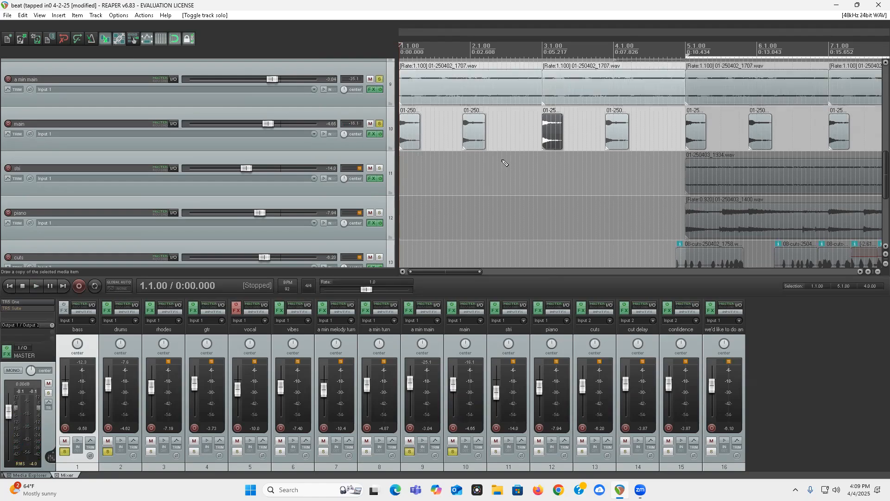
# Step: Listen to the soloed bass, drums, a min main and main tracks together from the project start
pyautogui.press('space')
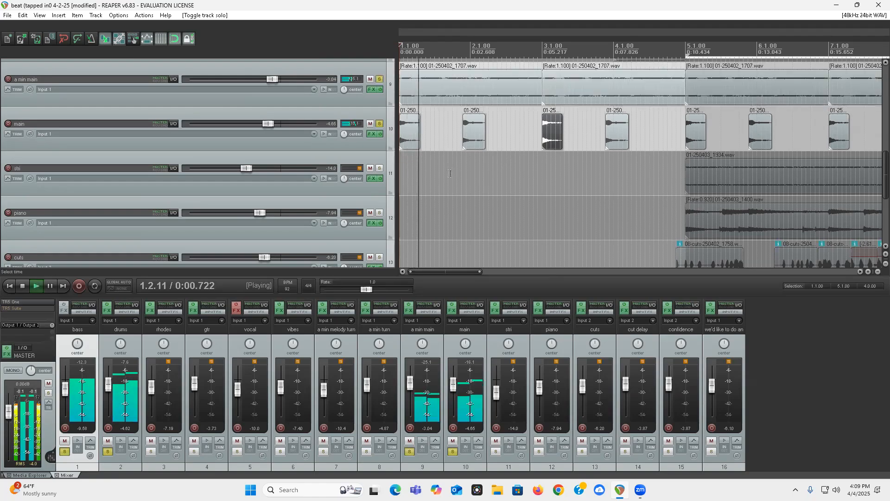
pyautogui.scroll(5, 7, 162)
pyautogui.scroll(2, 9, 160)
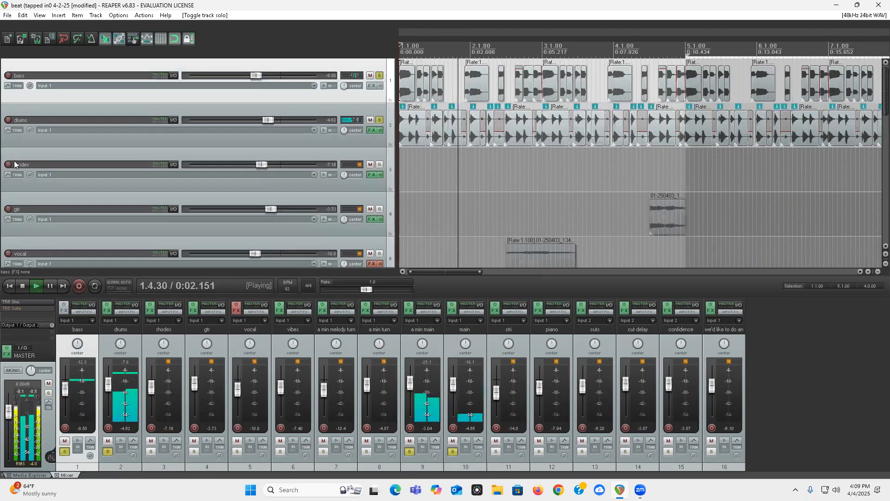
pyautogui.scroll(-4, 16, 158)
pyautogui.scroll(-3, 17, 143)
pyautogui.press('space')
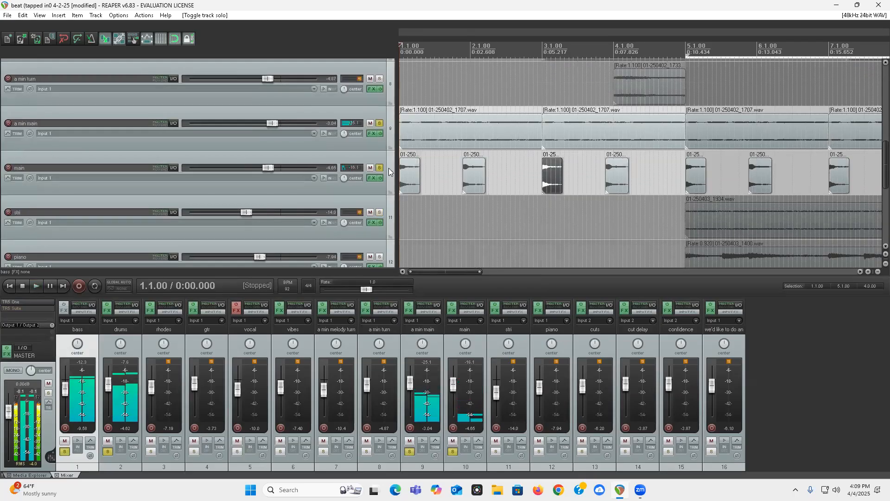
# Step: Clear the solos on the main, a min main, drums and bass tracks
pyautogui.scroll(7, 380, 125)
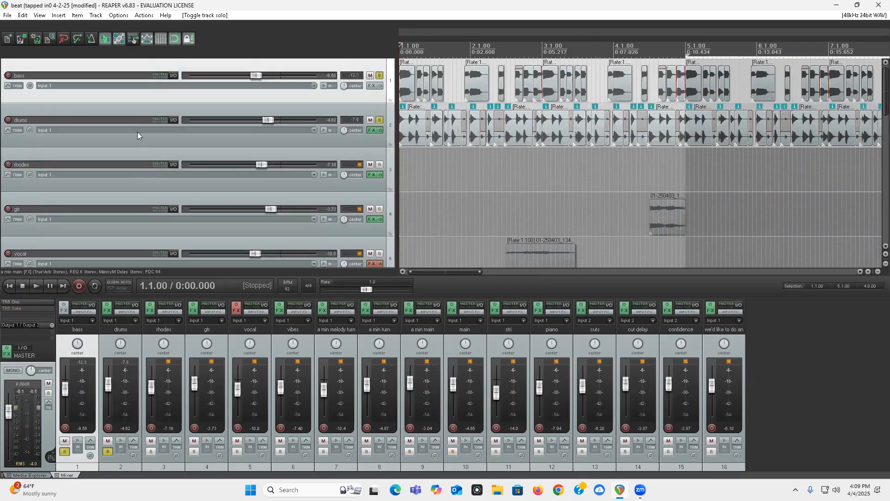
pyautogui.click(380, 120)
pyautogui.click(380, 75)
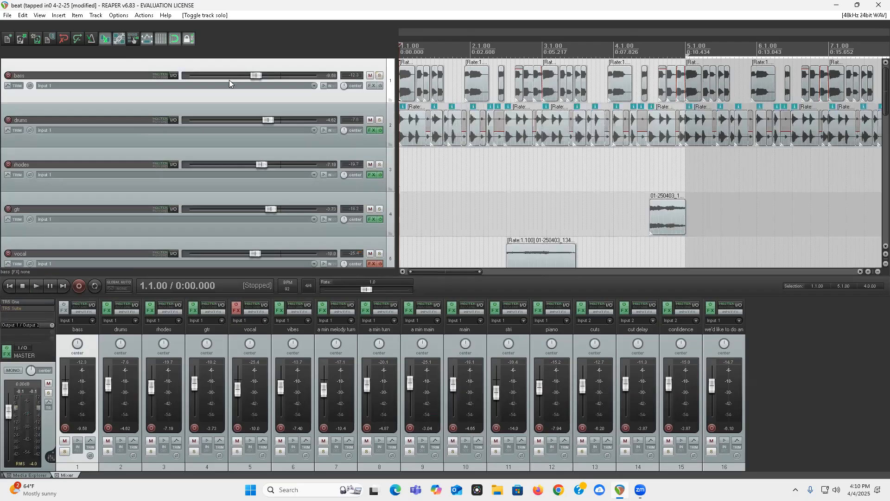
# Step: Solo the a min turn, main, a min main, drums and bass tracks
pyautogui.scroll(-5, 1, 149)
pyautogui.scroll(-1, 1, 149)
pyautogui.scroll(-4, 3, 149)
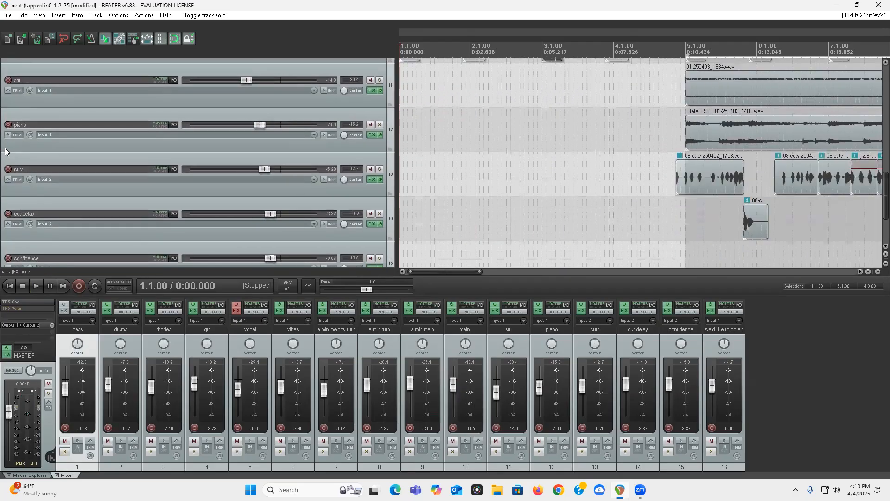
pyautogui.scroll(6, 1, 162)
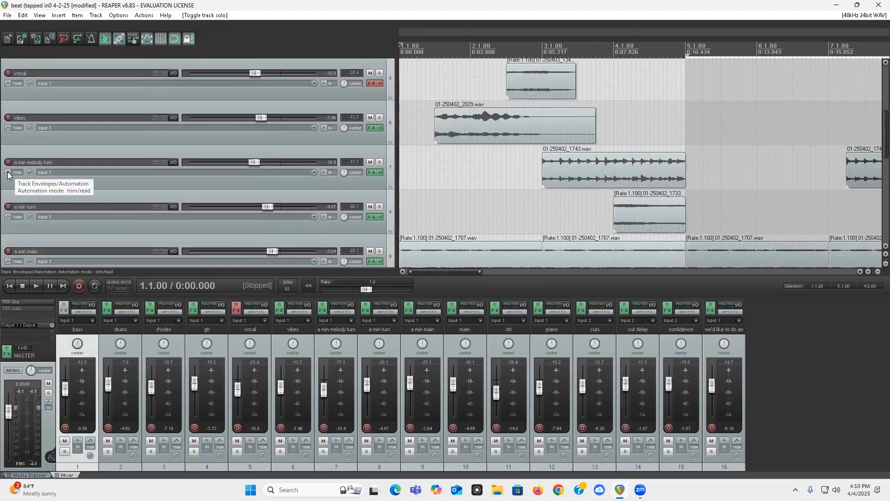
pyautogui.click(379, 207)
pyautogui.scroll(-2, 298, 185)
pyautogui.click(383, 203)
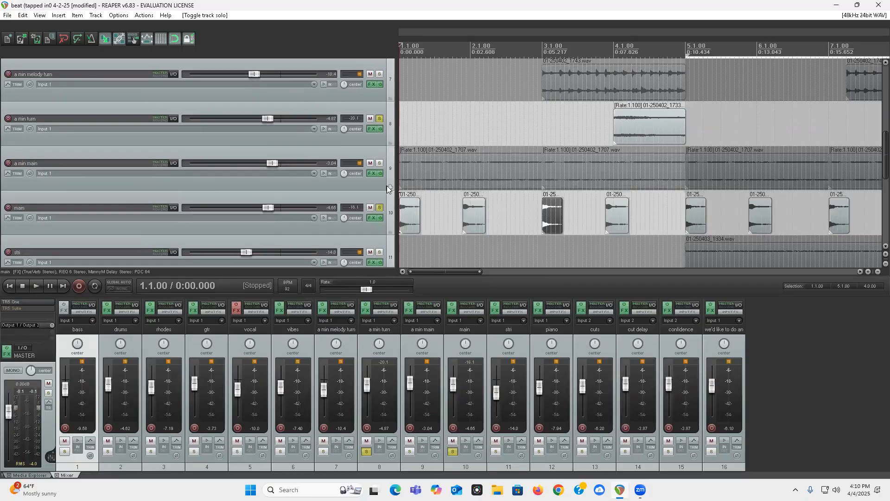
pyautogui.click(379, 164)
pyautogui.scroll(6, 372, 102)
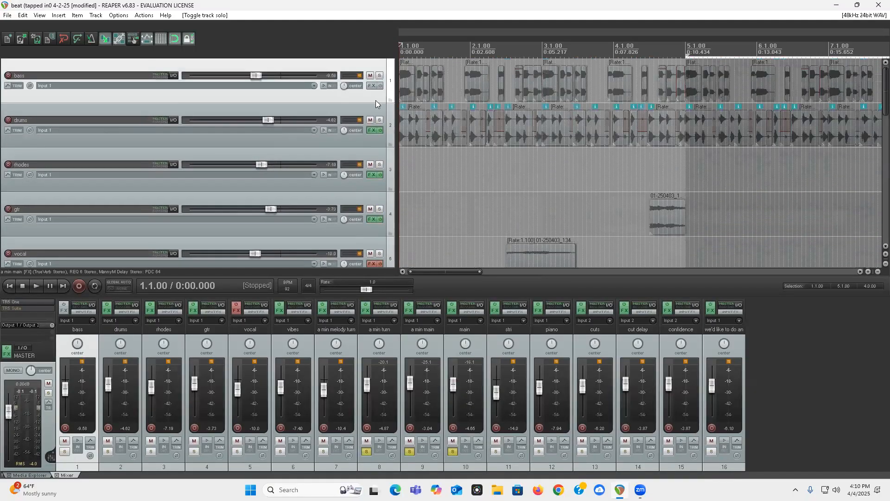
pyautogui.click(380, 120)
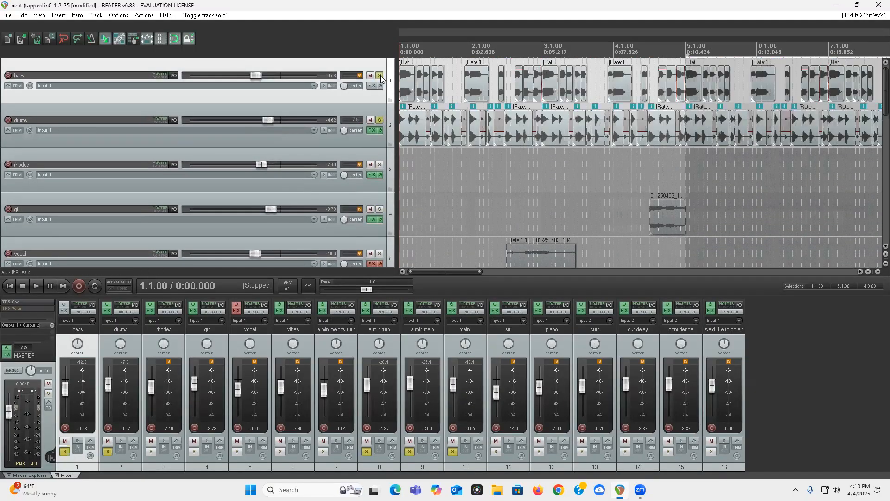
pyautogui.click(379, 76)
# Step: Listen to the soloed layers from the start of measure 3 through the a min turn clip
pyautogui.scroll(-5, 1, 135)
pyautogui.scroll(-1, 1, 136)
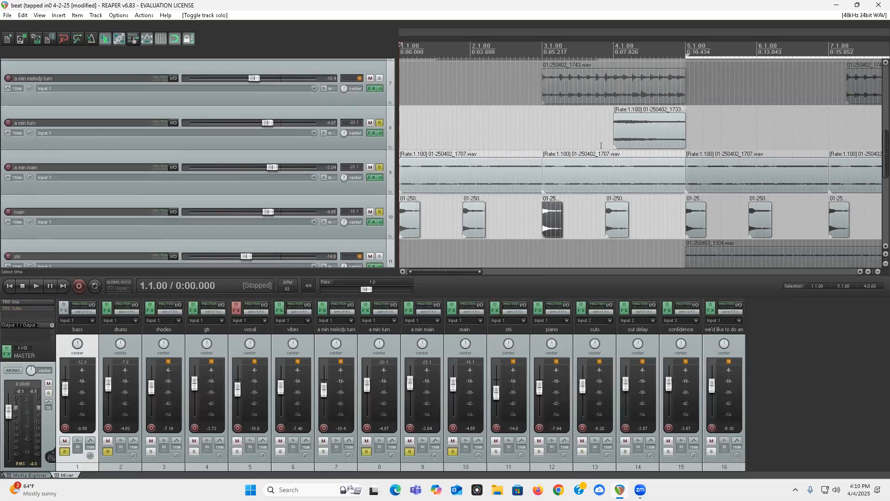
pyautogui.click(627, 135)
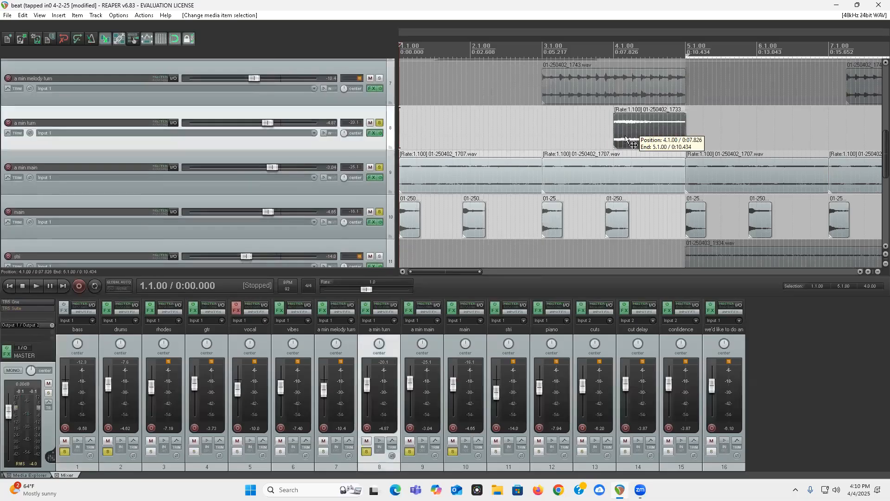
pyautogui.click(541, 114)
pyautogui.press('space')
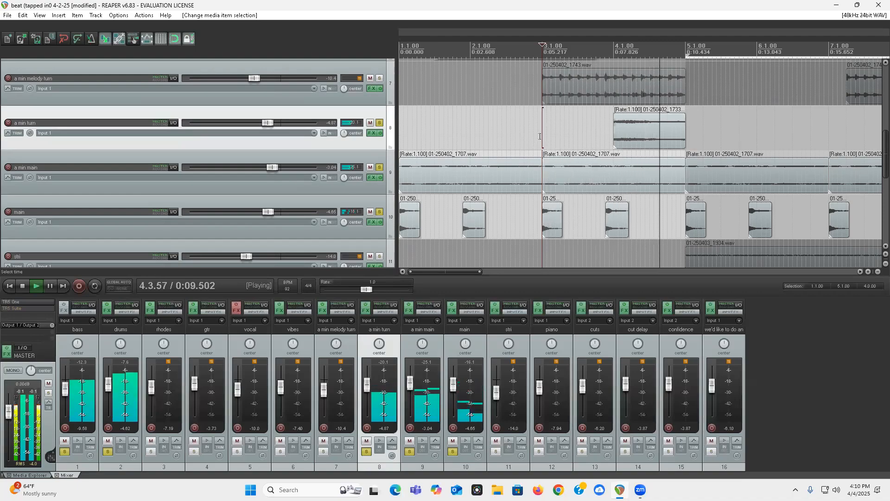
pyautogui.press('space')
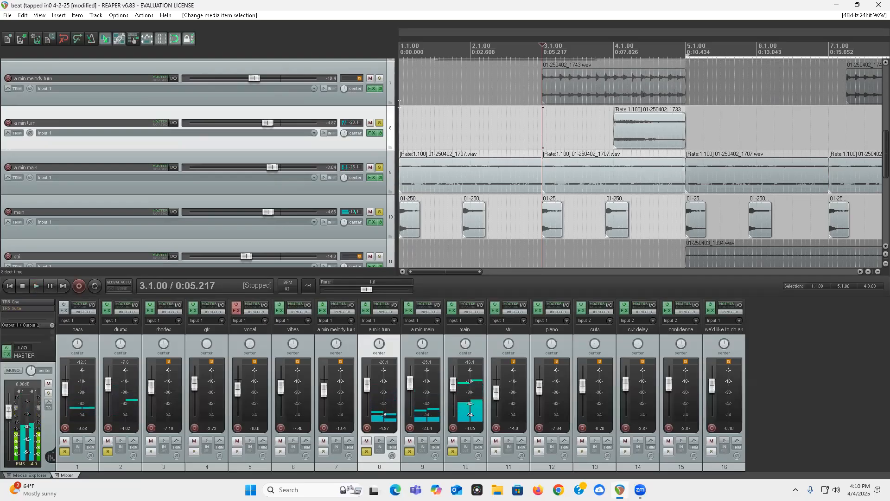
# Step: Try the a min turn clip lengthened at both ends, listening from measure 3, and undo the lengthening
pyautogui.moveTo(685, 119); pyautogui.dragTo(739, 151)
pyautogui.moveTo(612, 132); pyautogui.dragTo(533, 131)
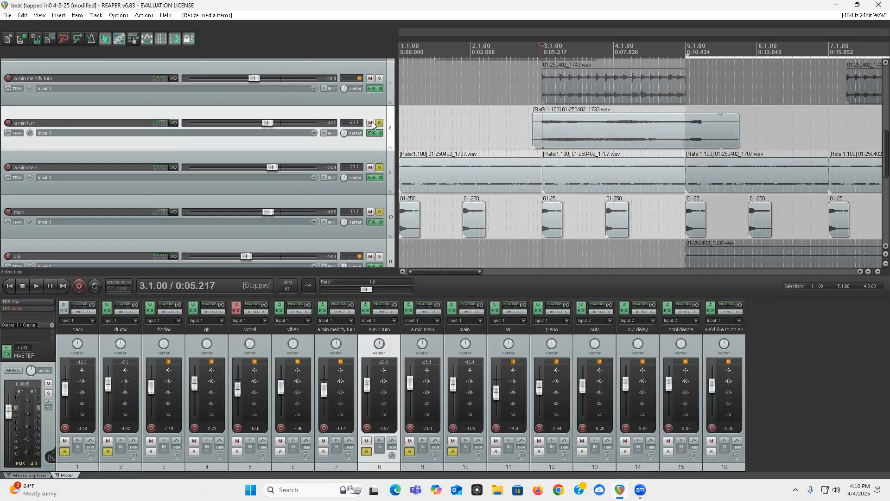
pyautogui.press('space')
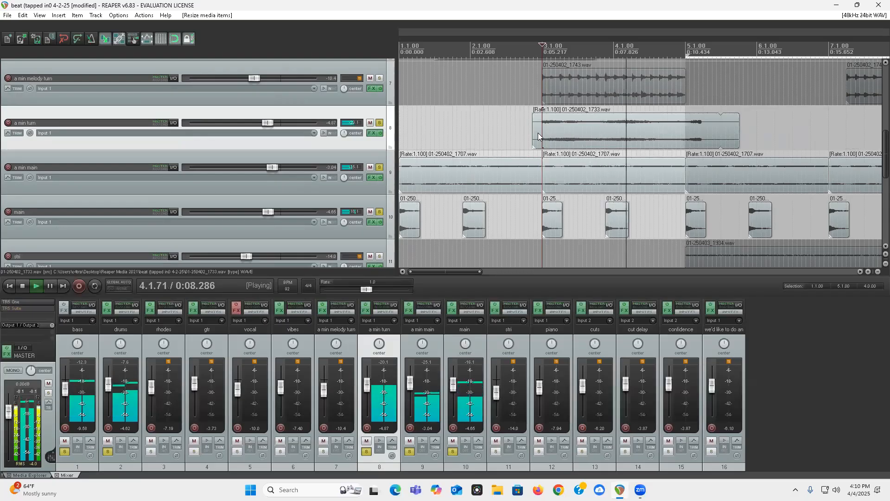
pyautogui.press('space')
pyautogui.hotkey('ctrl', 'z')
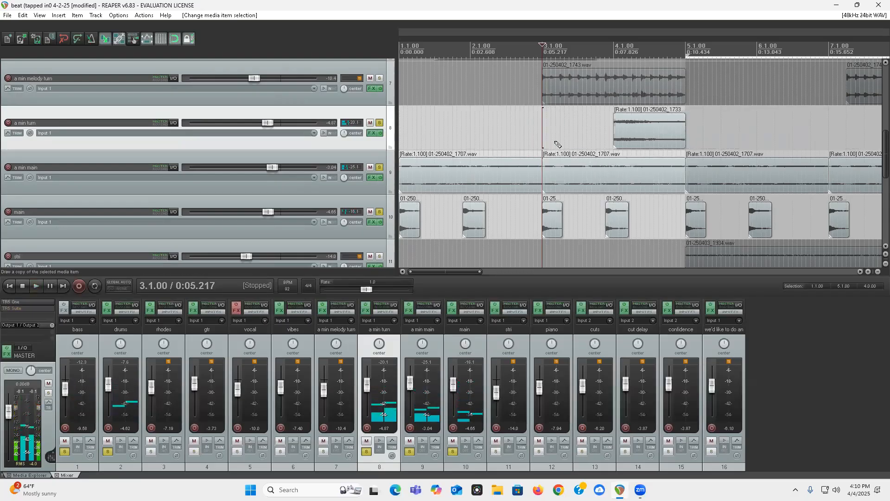
# Step: Listen to the soloed layers leading into the original a min turn clip, starting from 3.3.50
pyautogui.click(634, 123)
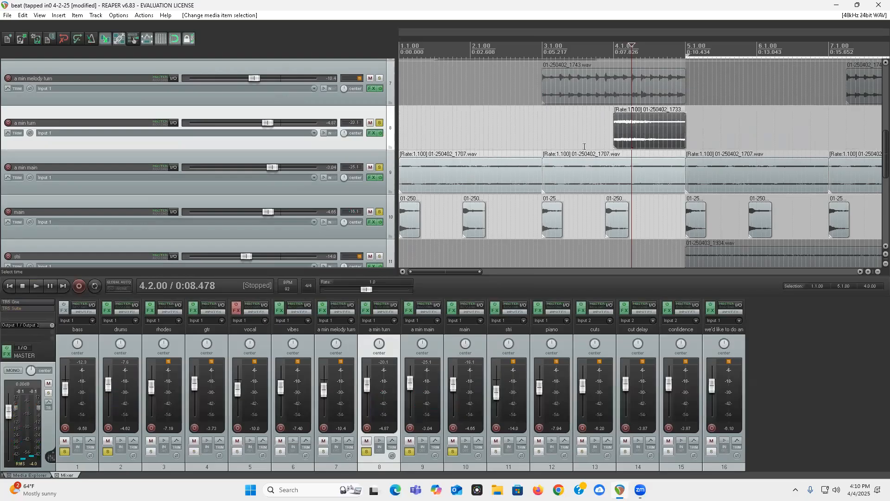
pyautogui.click(585, 131)
pyautogui.press('space')
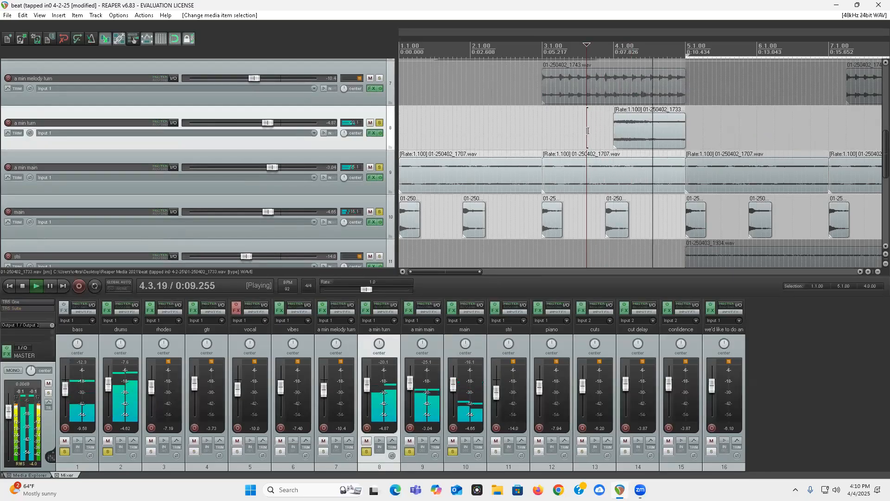
pyautogui.press('space')
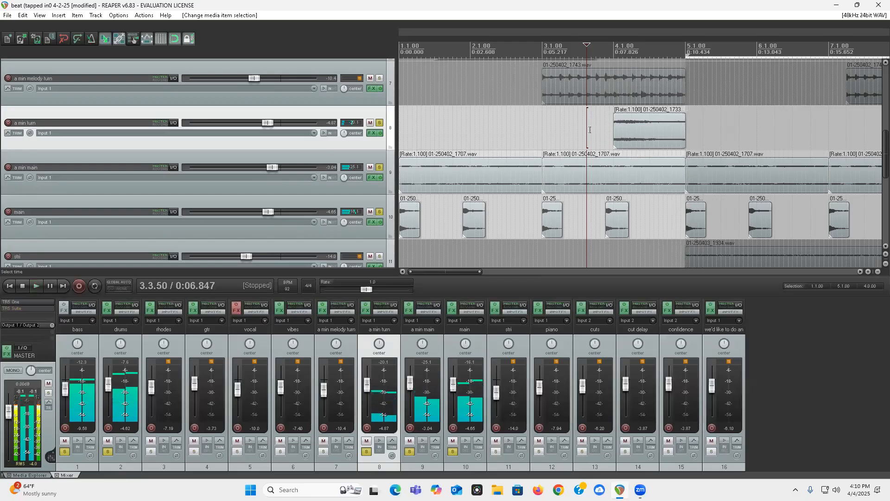
# Step: Add the a min melody turn track to the solos and listen to the combined layers from the project start
pyautogui.click(379, 79)
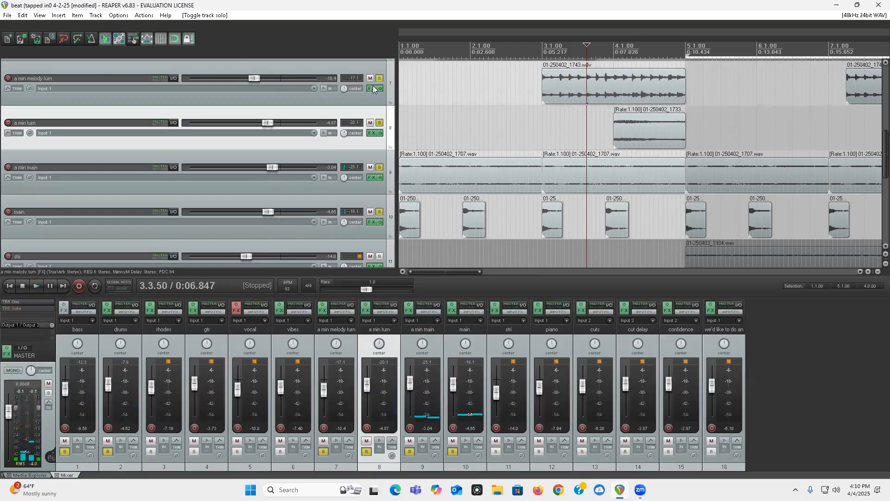
pyautogui.click(578, 82)
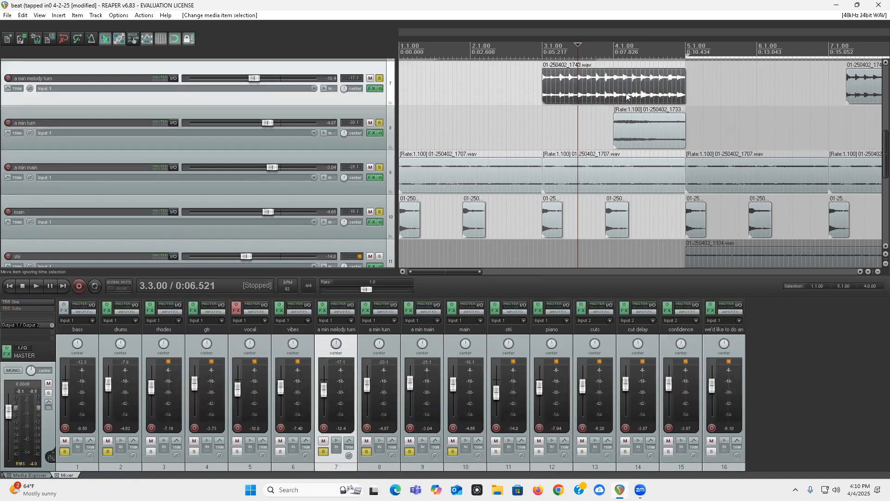
pyautogui.click(642, 127)
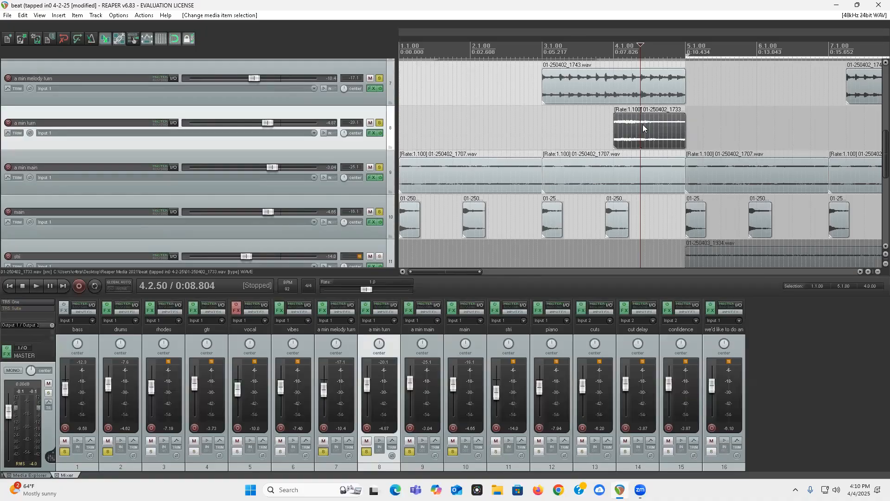
pyautogui.press('Home')
pyautogui.press('space')
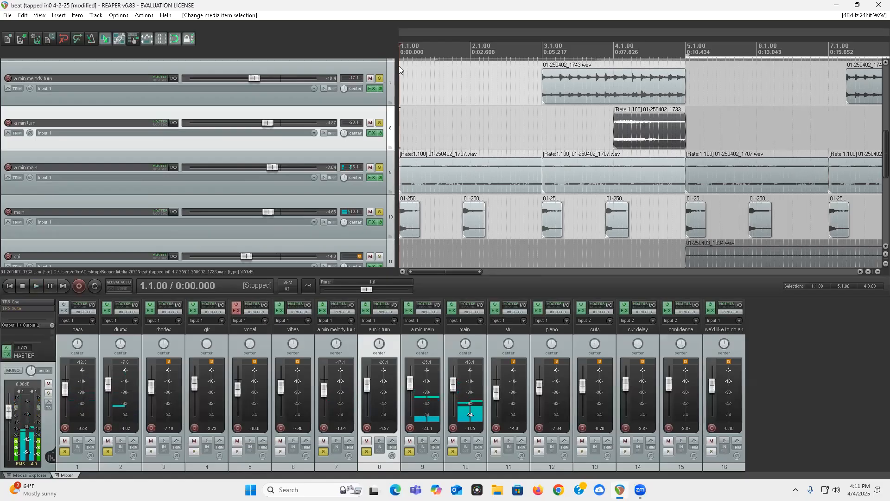
# Step: Replay the soloed layers from 2.3.00 to hear the a min melody turn and a min turn clips together
pyautogui.click(505, 102)
pyautogui.press('space')
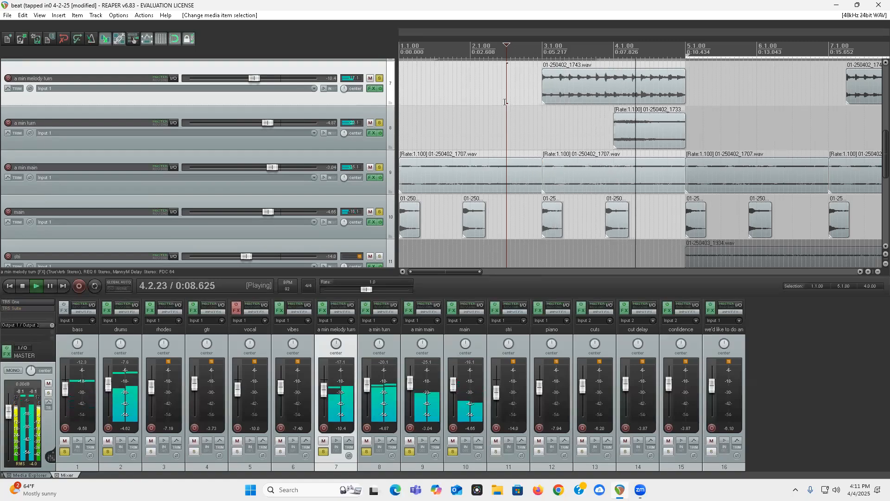
pyautogui.press('space')
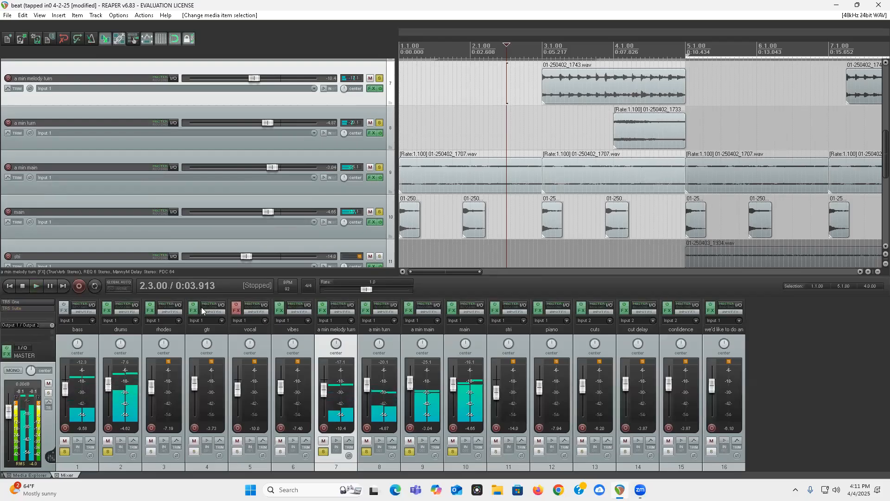
# Step: Clear the solos on the main, a min main, a min turn, a min melody turn, bass and drums tracks
pyautogui.click(379, 212)
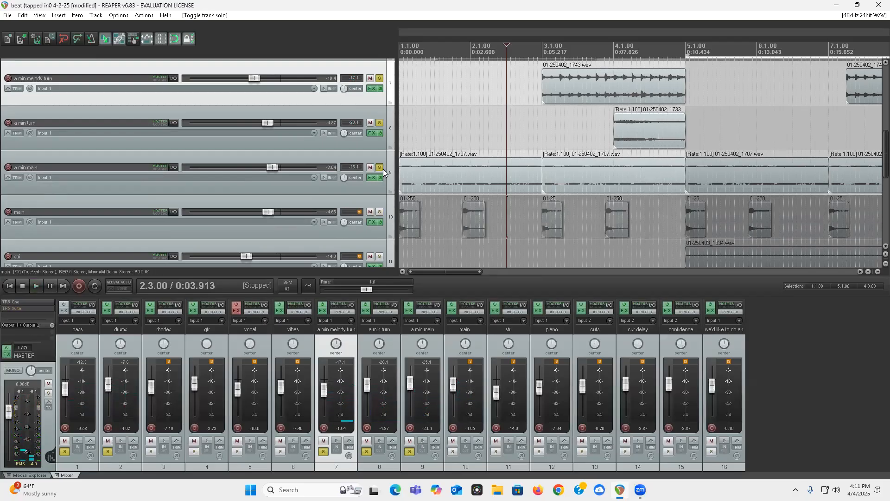
pyautogui.click(379, 167)
pyautogui.click(379, 123)
pyautogui.click(379, 77)
pyautogui.scroll(6, 104, 143)
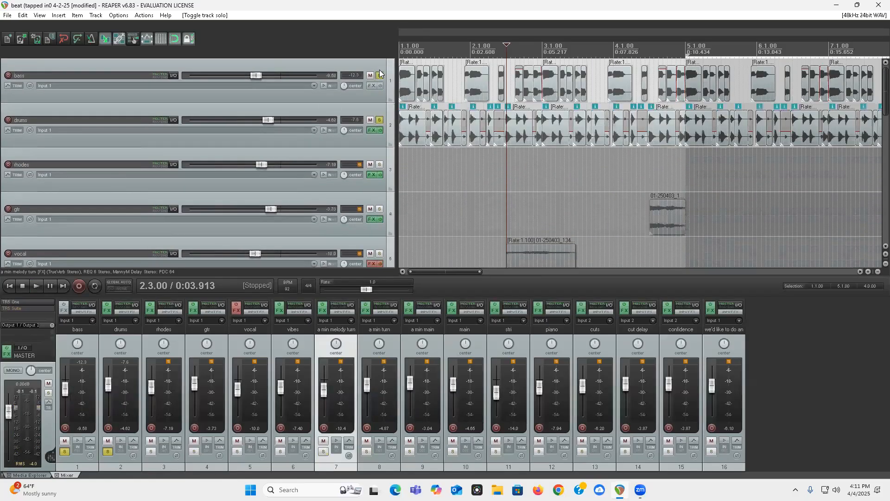
pyautogui.click(380, 76)
pyautogui.click(379, 121)
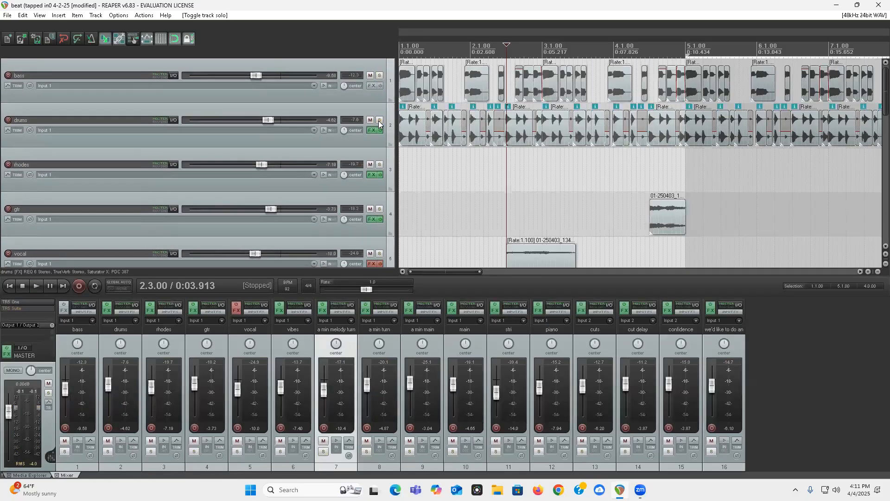
# Step: Examine the first drums clip and the vibes, vocal and gtr clips in the opening four measures
pyautogui.click(409, 134)
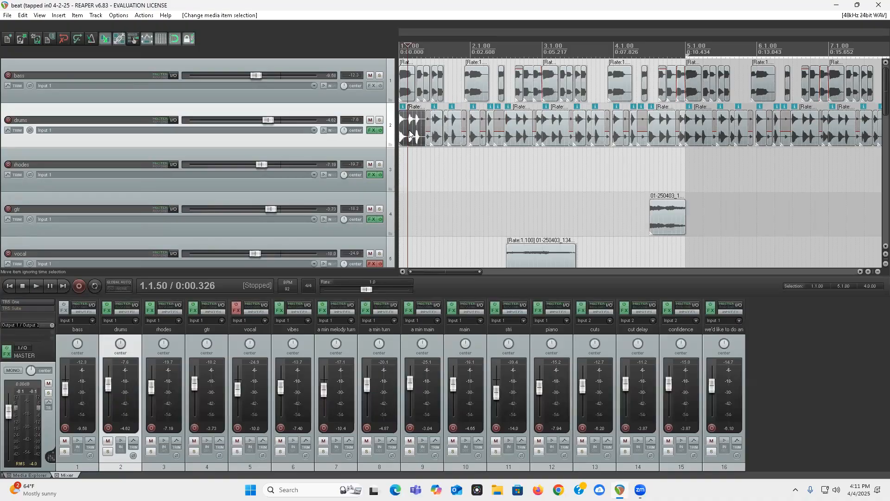
pyautogui.scroll(-3, 2, 147)
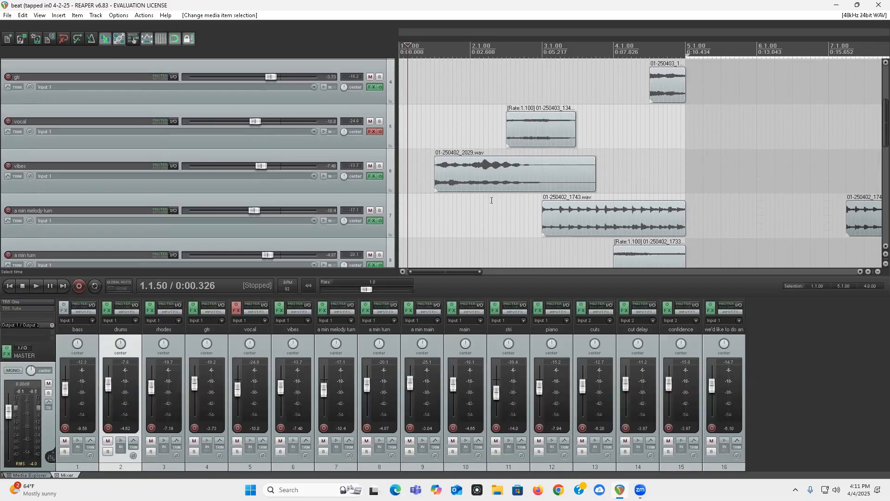
pyautogui.click(515, 173)
pyautogui.click(533, 134)
pyautogui.click(655, 88)
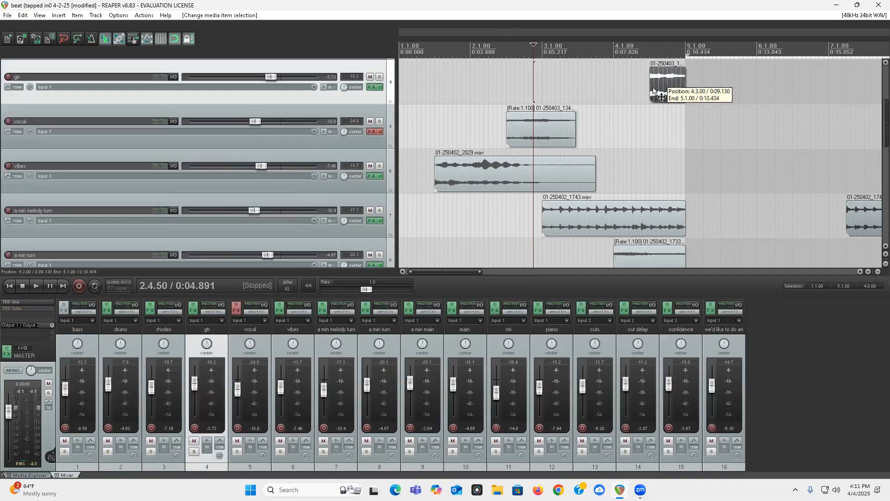
# Step: Examine how the rhodes, gtr, vocal, vibes, piano and cuts clips are spread across the longer arrangement
pyautogui.scroll(2, 1, 108)
pyautogui.scroll(-5, 578, 160)
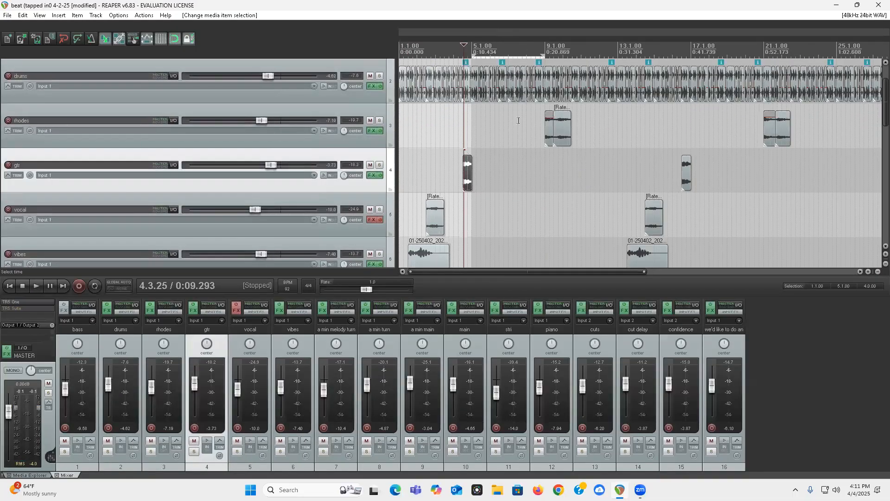
pyautogui.scroll(-3, 305, 165)
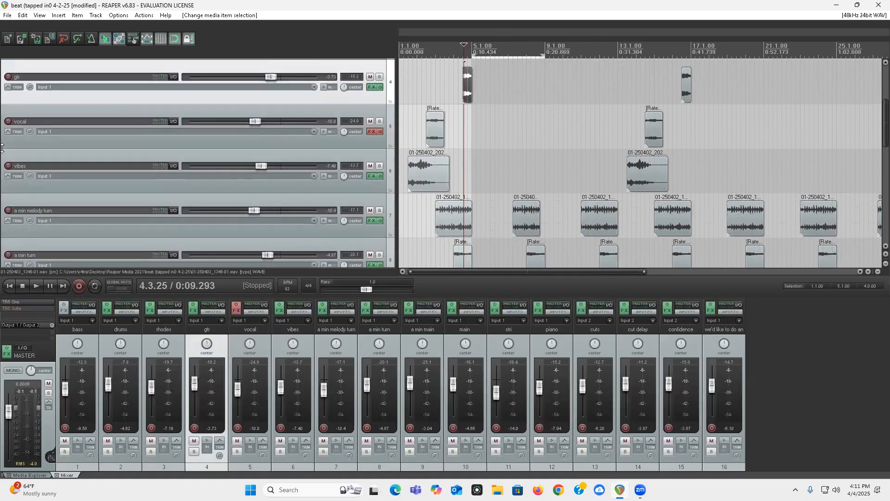
pyautogui.scroll(-6, 1, 93)
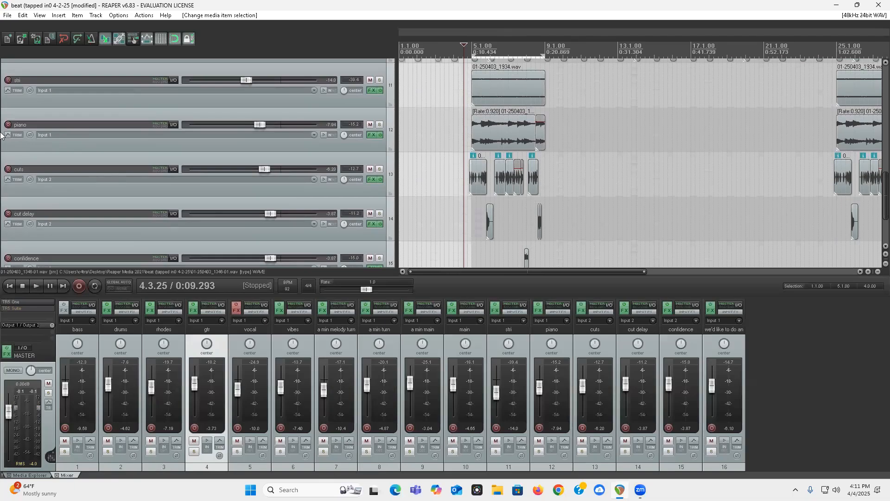
pyautogui.scroll(5, 4, 112)
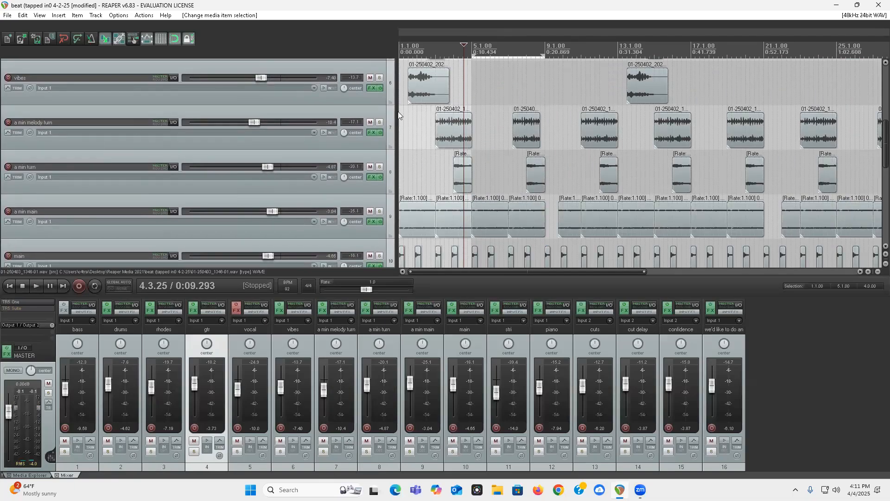
pyautogui.click(422, 86)
pyautogui.scroll(5, 422, 86)
pyautogui.scroll(2, 548, 230)
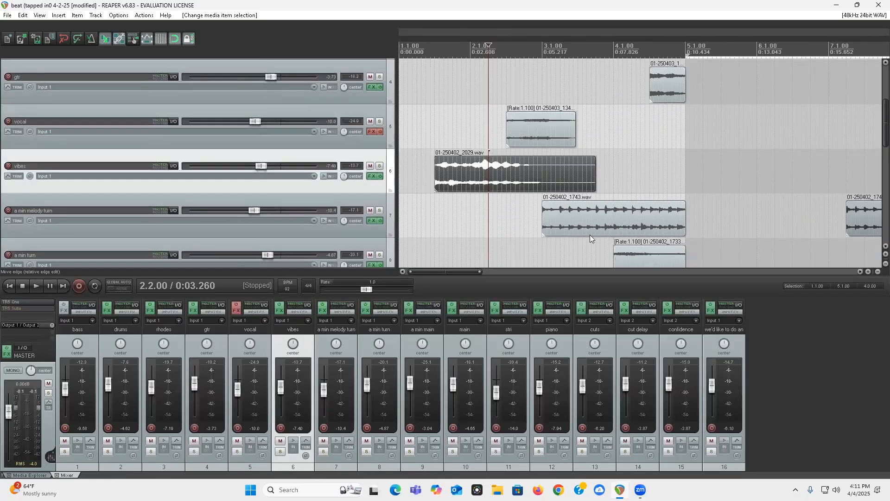
# Step: Mute the vocal and gtr tracks and play the beat from the start
pyautogui.click(370, 122)
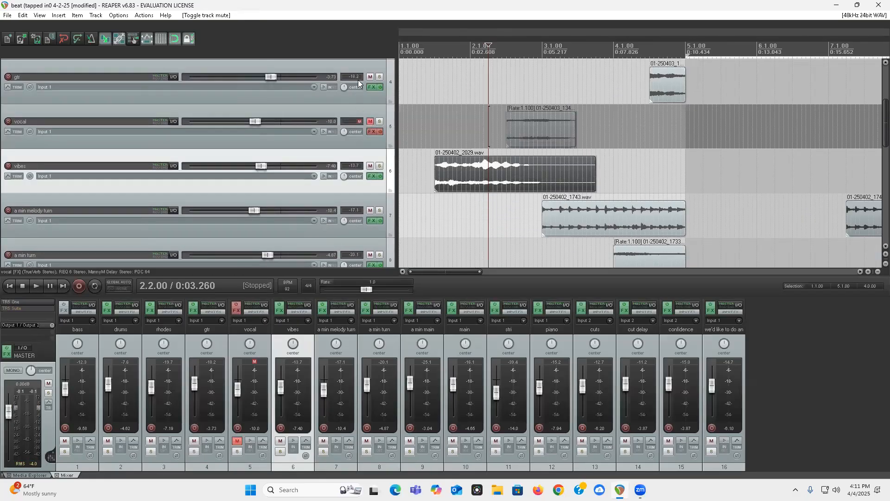
pyautogui.click(370, 77)
pyautogui.press('Home')
pyautogui.press('space')
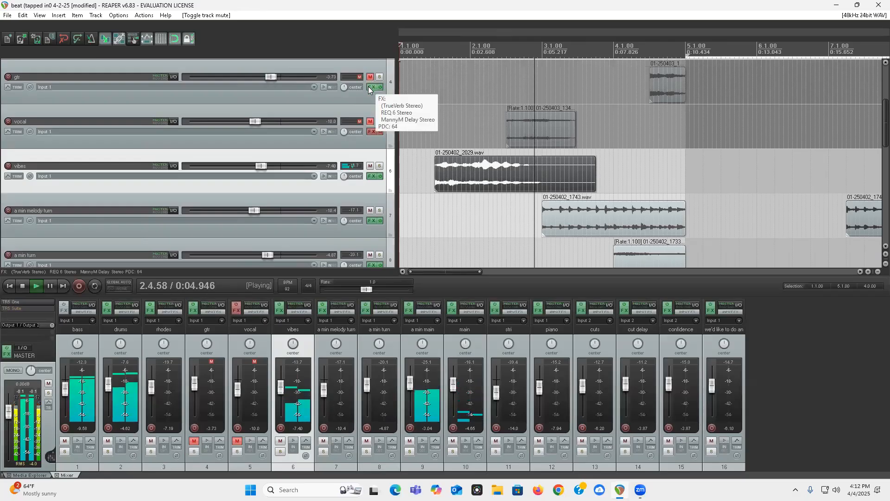
# Step: Turn on repeat, stop playback and set the loop range from 1.1.00 to 5.1.00
pyautogui.click(95, 286)
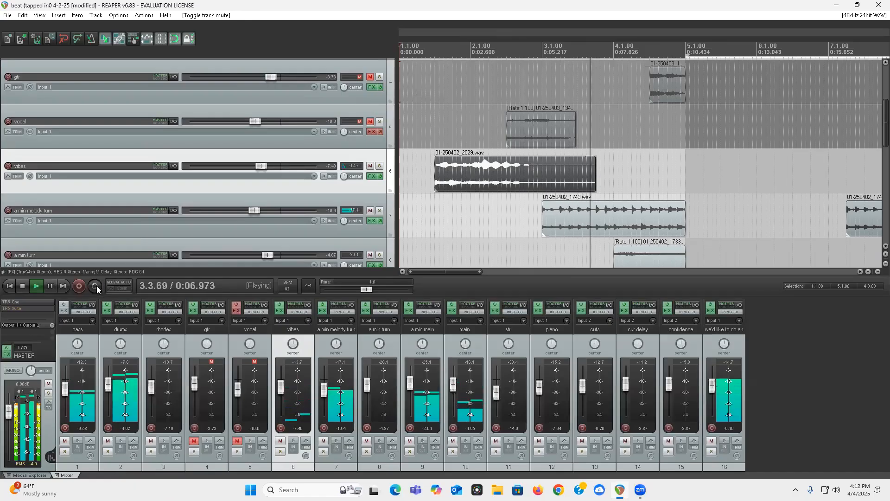
pyautogui.press('space')
pyautogui.moveTo(687, 53); pyautogui.dragTo(402, 53)
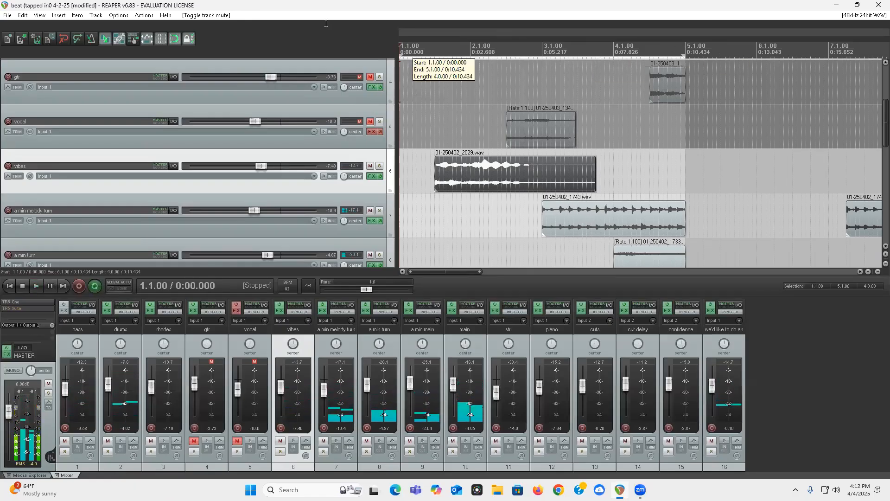
# Step: Mute the "we'd like to do an" track and replay the loop from the start to hear the vibes accent
pyautogui.scroll(-10, 260, 252)
pyautogui.click(369, 210)
pyautogui.scroll(8, 88, 170)
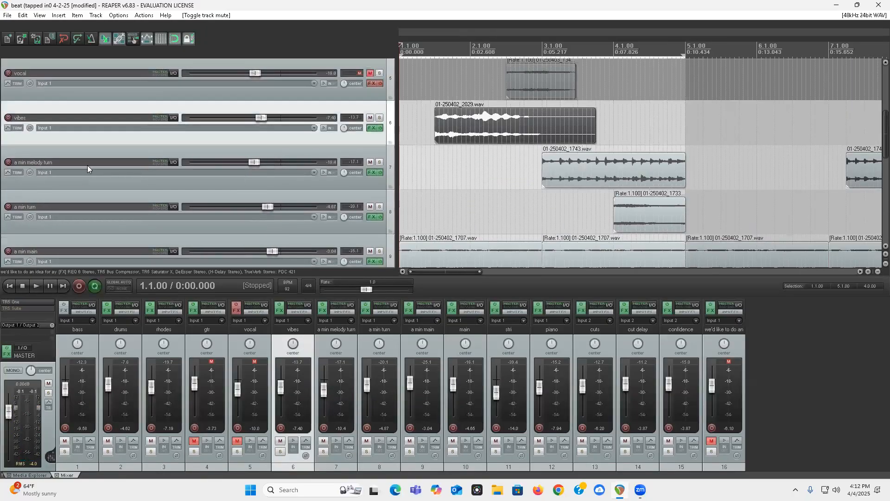
pyautogui.press('Home')
pyautogui.press('space')
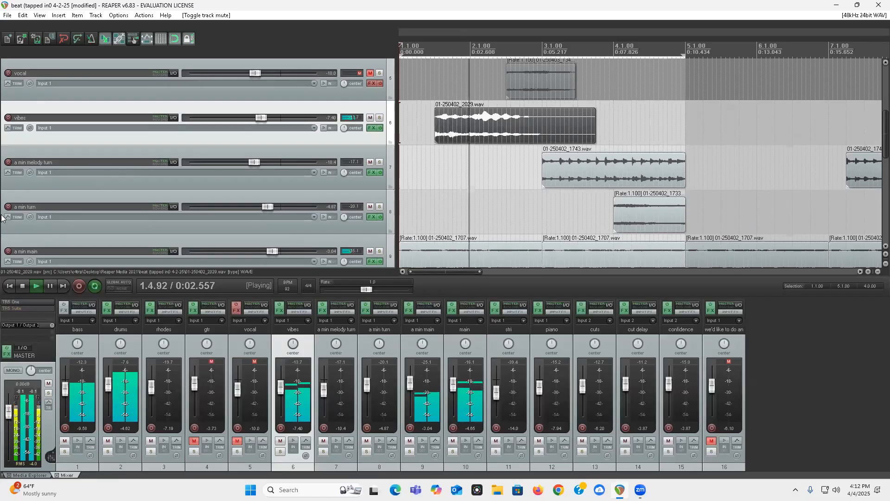
pyautogui.scroll(1, 23, 242)
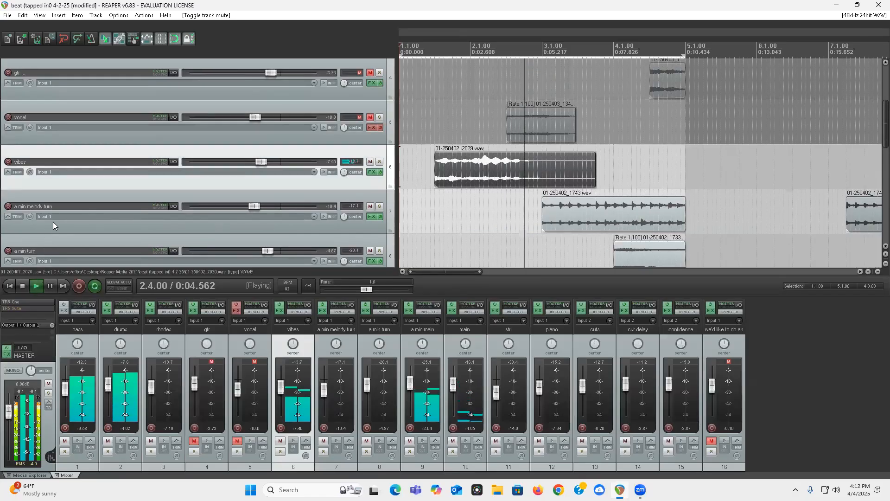
pyautogui.press('space')
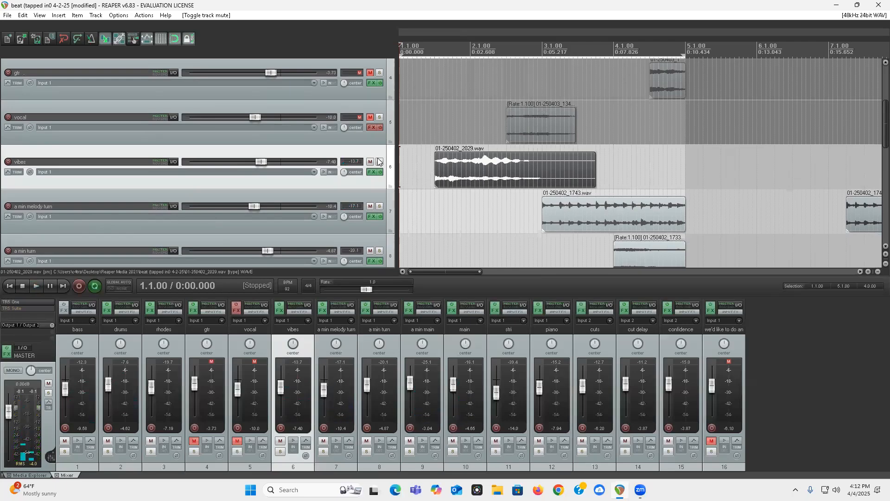
# Step: Unmute the vocal and gtr tracks and play the first four measures with all three accents
pyautogui.click(371, 117)
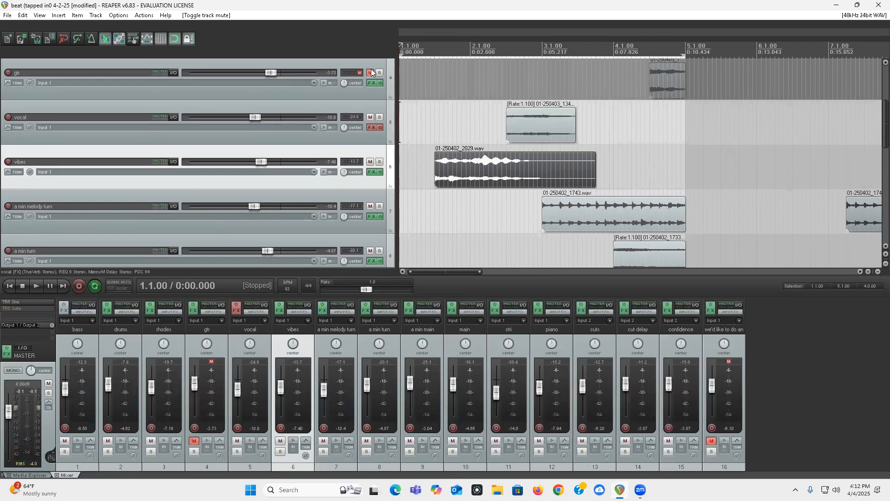
pyautogui.click(370, 73)
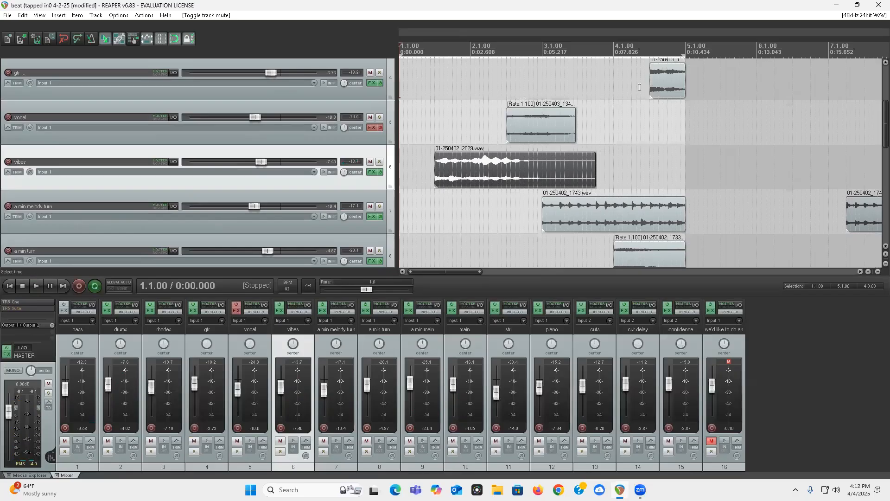
pyautogui.press('space')
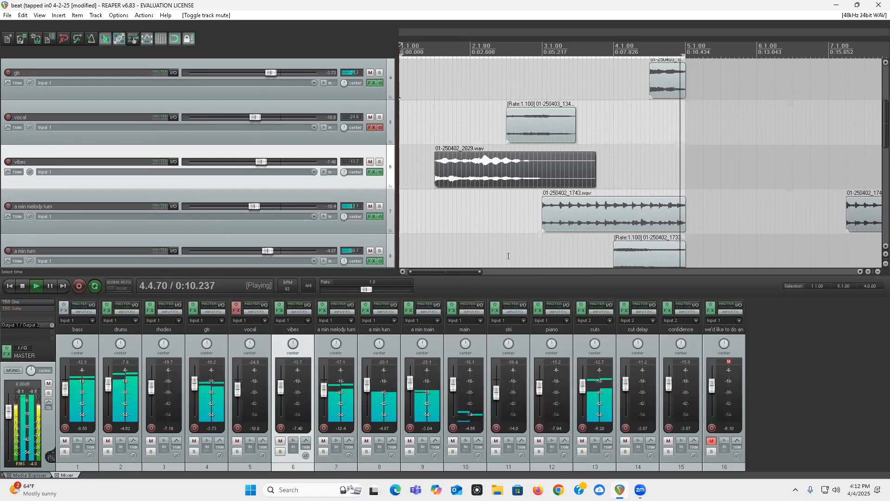
pyautogui.press('space')
# Step: Solo the gtr track and play its first clip from 4.2.75
pyautogui.click(380, 72)
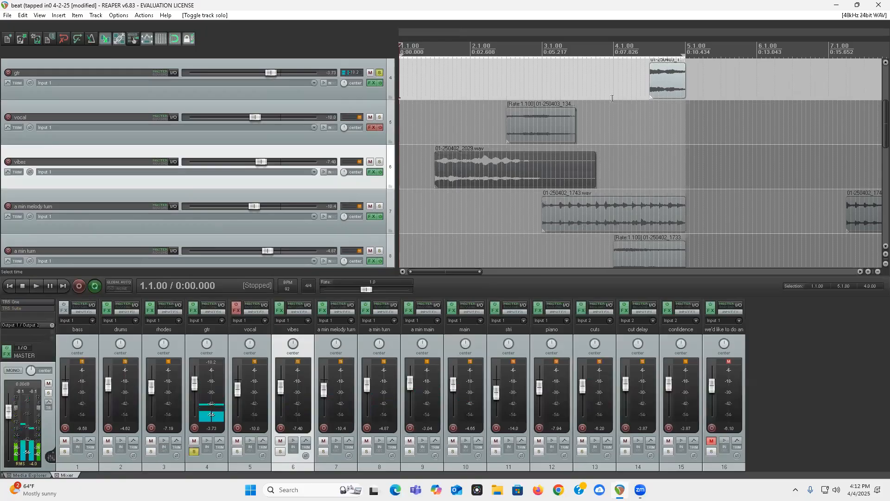
pyautogui.click(646, 130)
pyautogui.press('space')
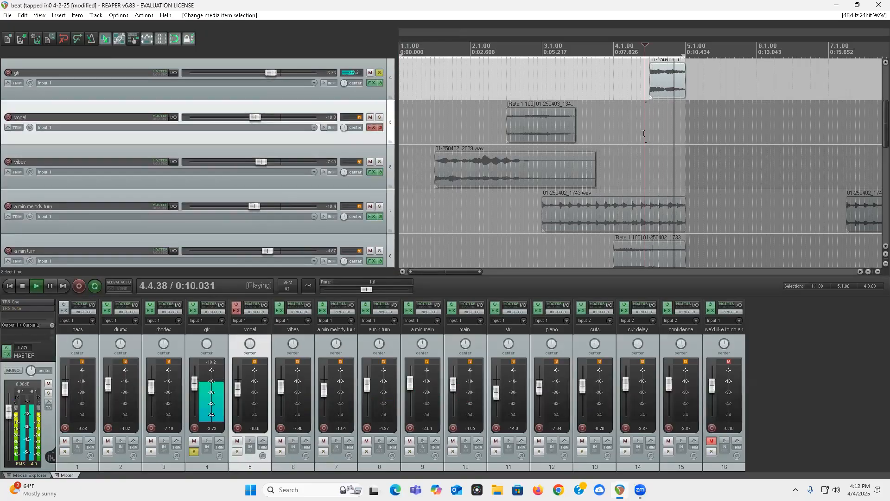
pyautogui.press('space')
# Step: Extend the first gtr clip to expose more of its original recording, trim its end, and play it from 2.1.00
pyautogui.moveTo(681, 79); pyautogui.dragTo(780, 80)
pyautogui.moveTo(652, 96); pyautogui.dragTo(481, 98)
pyautogui.moveTo(688, 83); pyautogui.dragTo(659, 90)
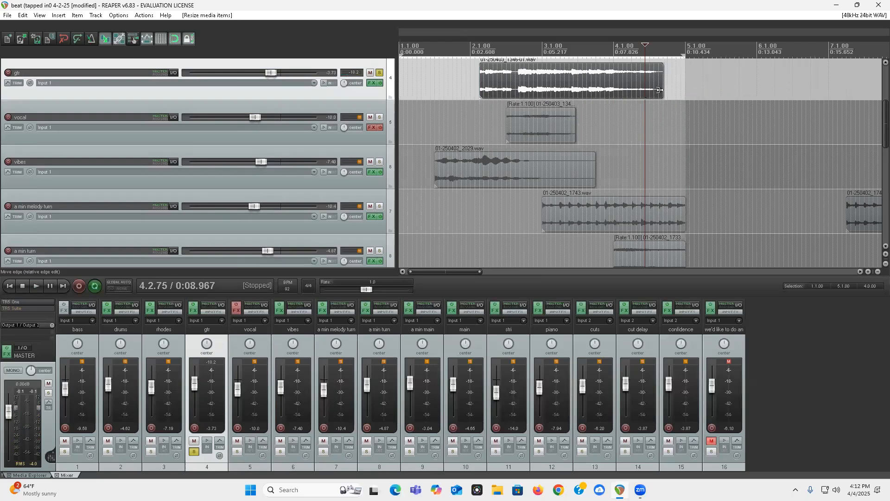
pyautogui.click(470, 71)
pyautogui.press('space')
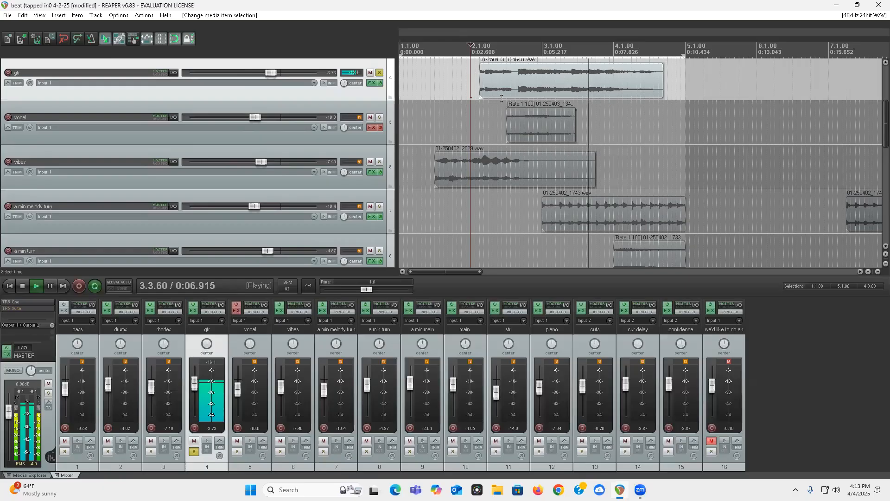
pyautogui.press('space')
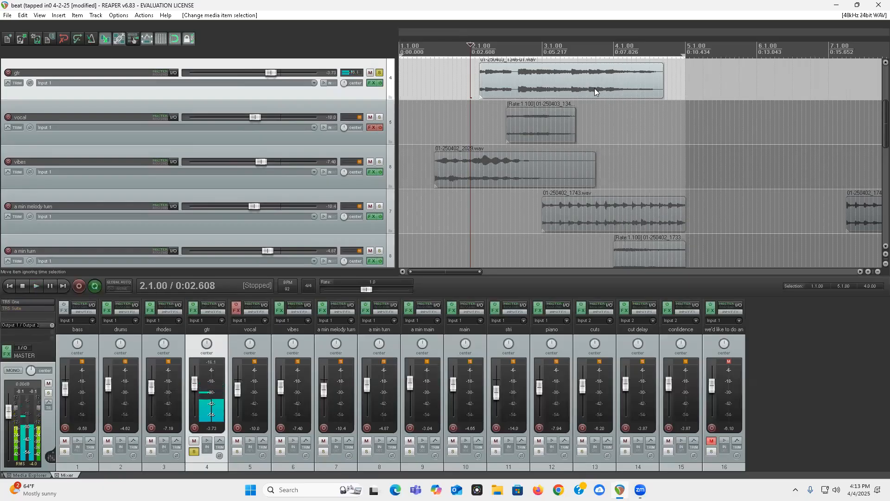
# Step: Undo the three edge changes on the first gtr clip
pyautogui.hotkey('ctrl', 'z')
pyautogui.hotkey('ctrl', 'z')
pyautogui.hotkey('ctrl', 'z')
pyautogui.hotkey('ctrl', 'z')
pyautogui.hotkey('ctrl', 'z')
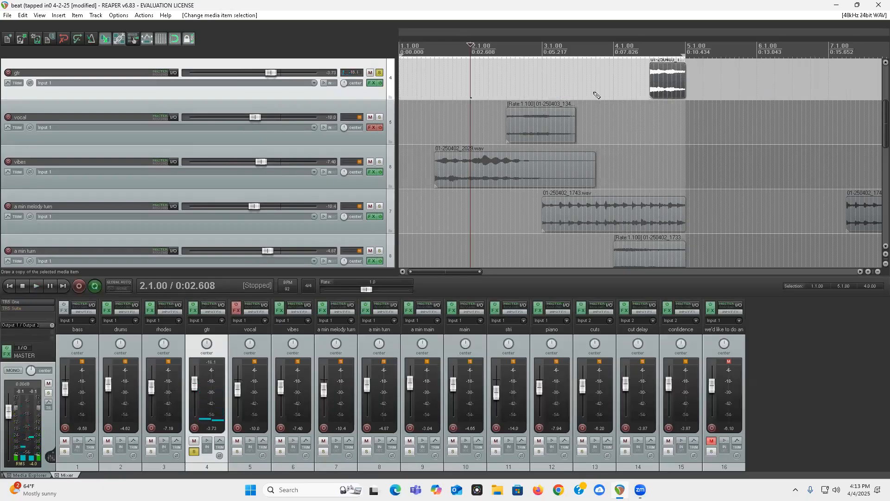
# Step: Replay the soloed gtr clip from just after 4.1.00
pyautogui.click(623, 83)
pyautogui.press('space')
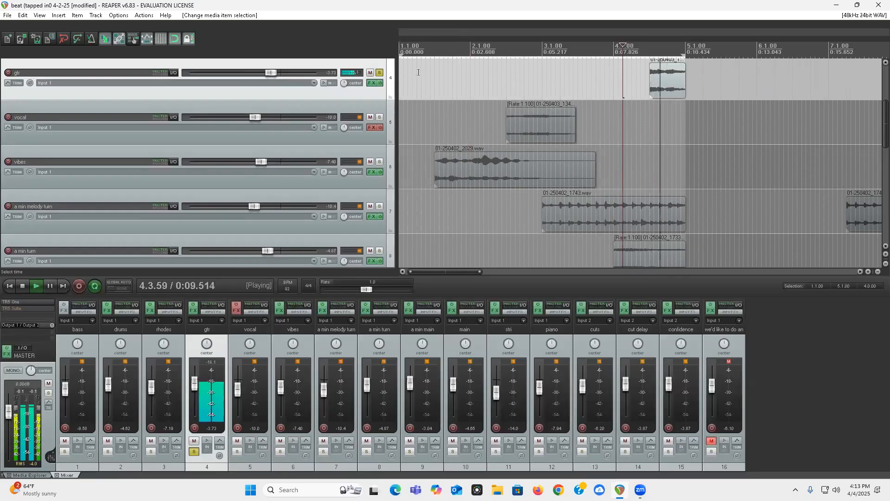
pyautogui.press('space')
# Step: Clear the gtr solo and play the mix from 4.1.00 to hear the accent in context
pyautogui.click(380, 72)
pyautogui.click(614, 82)
pyautogui.press('space')
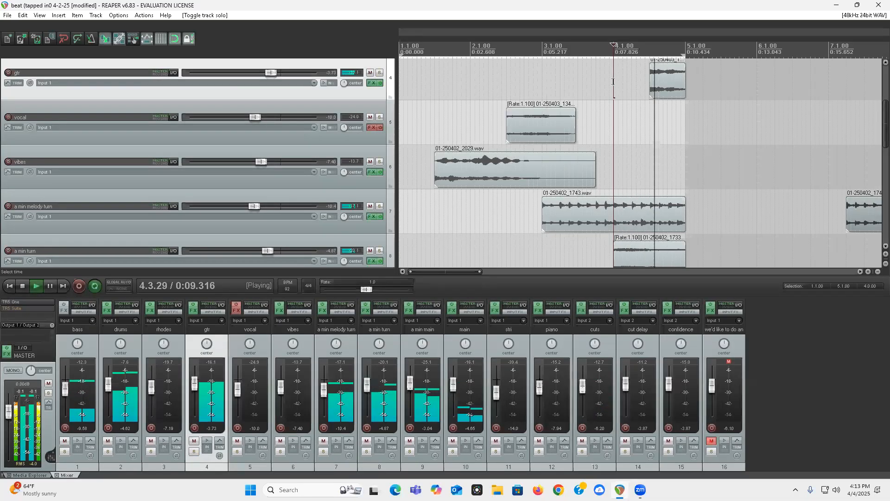
pyautogui.press('space')
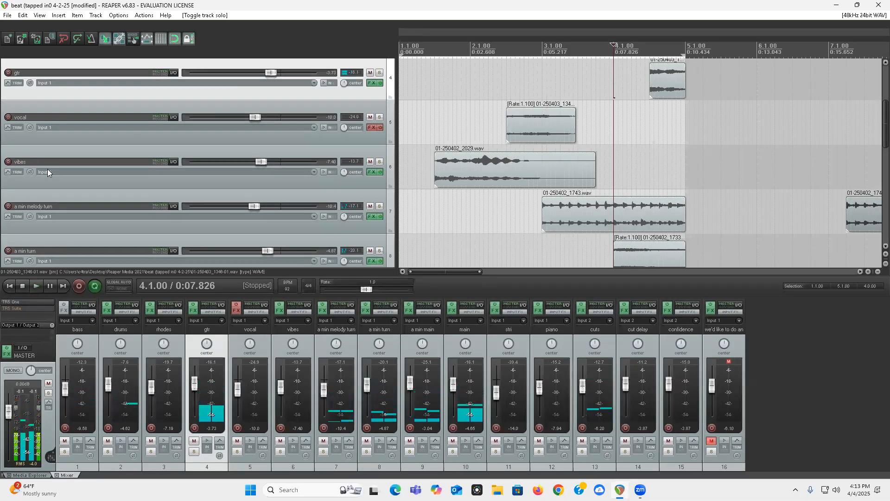
# Step: Select the first rhodes clip at 9.1.00 and play the mix from there
pyautogui.scroll(-1, 5, 158)
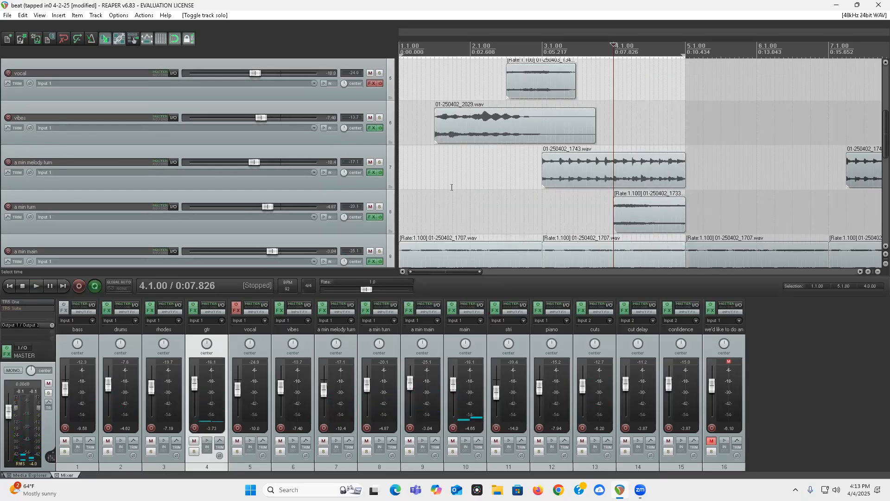
pyautogui.scroll(-4, 638, 176)
pyautogui.scroll(2, 4, 160)
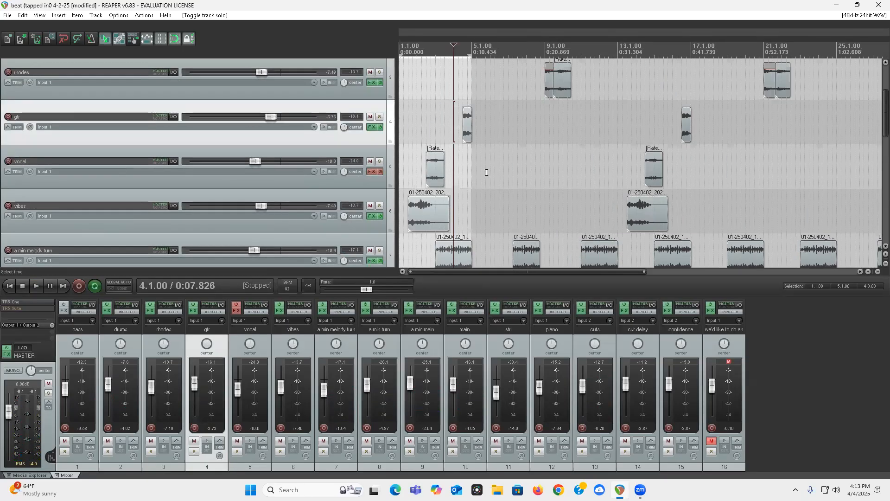
pyautogui.scroll(-4, 488, 173)
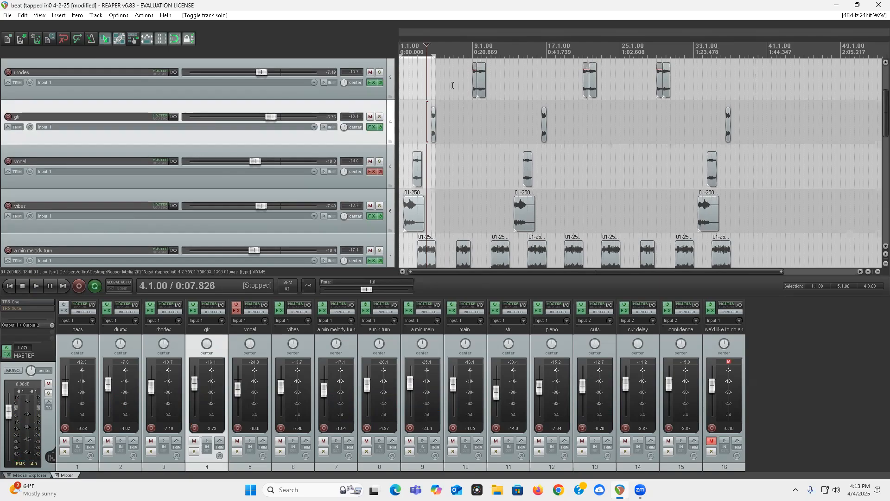
pyautogui.scroll(-1, 4, 143)
pyautogui.scroll(3, 4, 144)
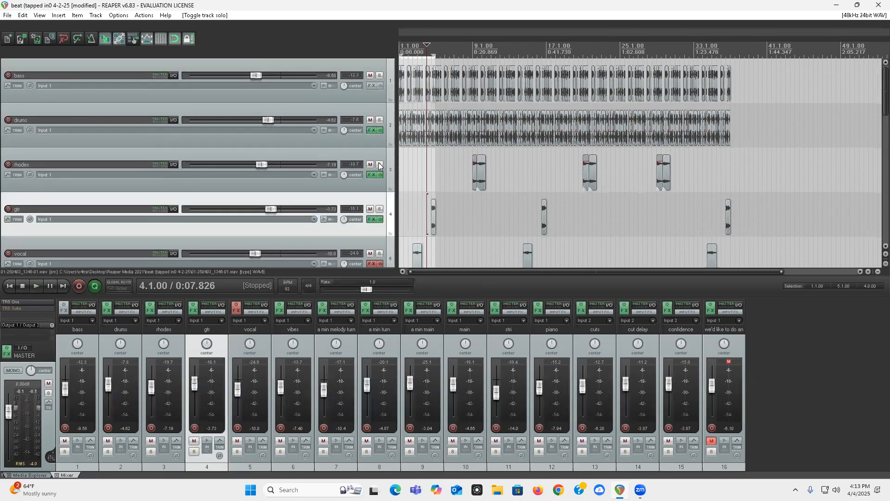
pyautogui.click(475, 172)
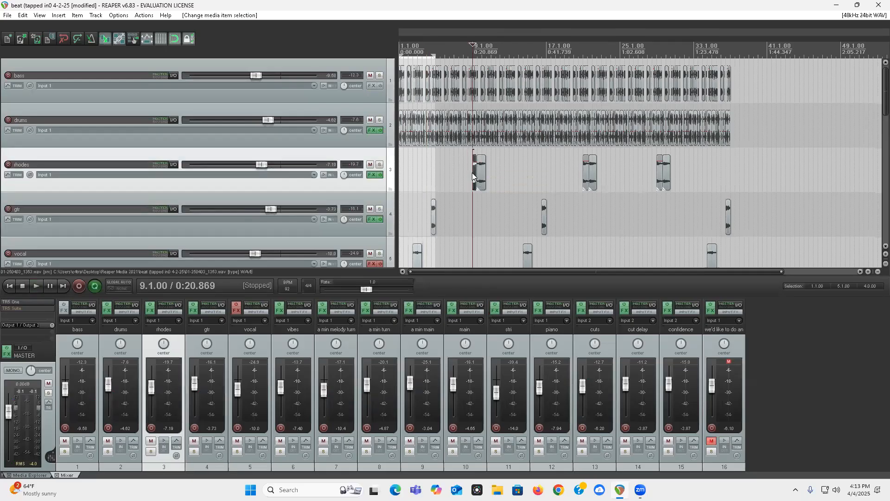
pyautogui.scroll(10, 639, 195)
pyautogui.press('space')
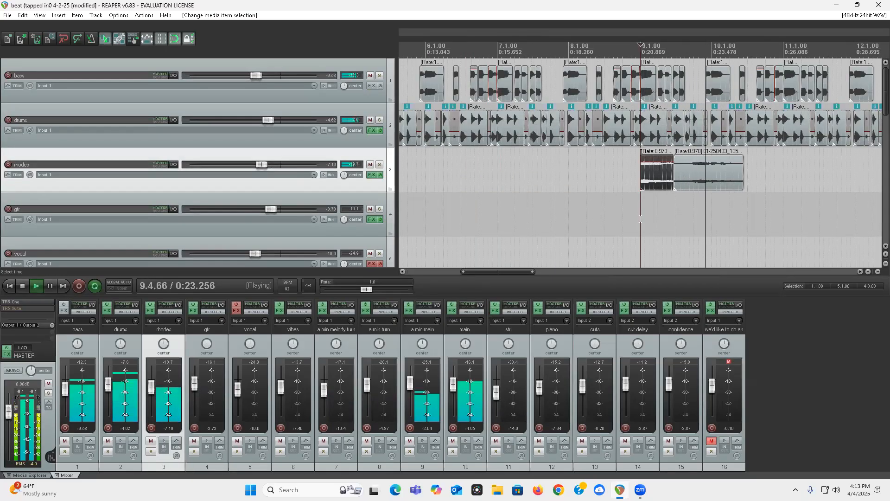
pyautogui.press('space')
# Step: Solo the rhodes track to hear its clip alone from 9.1.00, and clear the solo
pyautogui.click(379, 164)
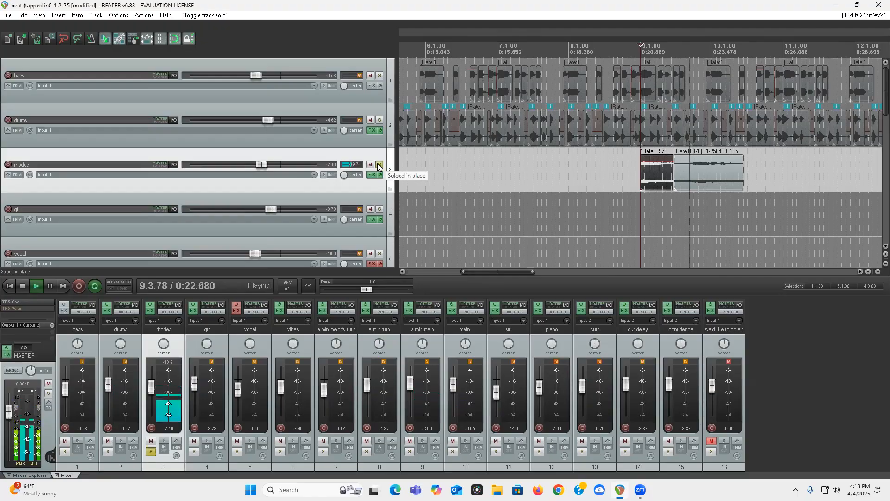
pyautogui.click(379, 165)
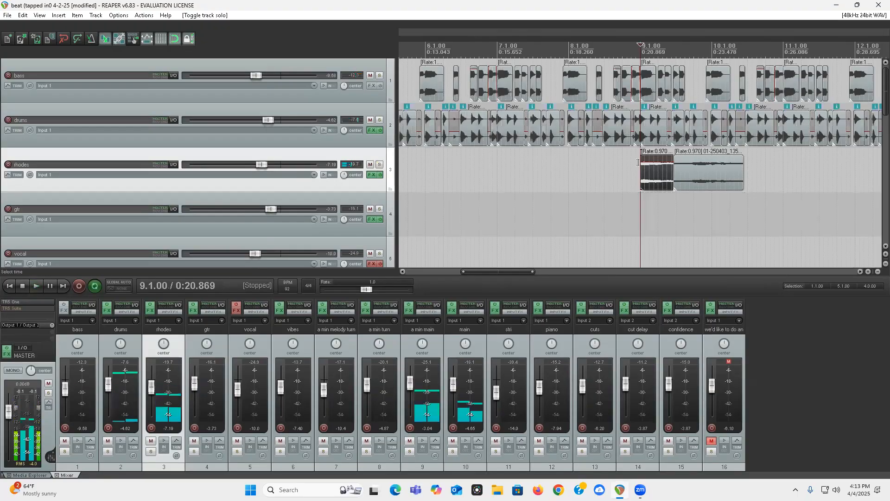
pyautogui.scroll(-5, 612, 260)
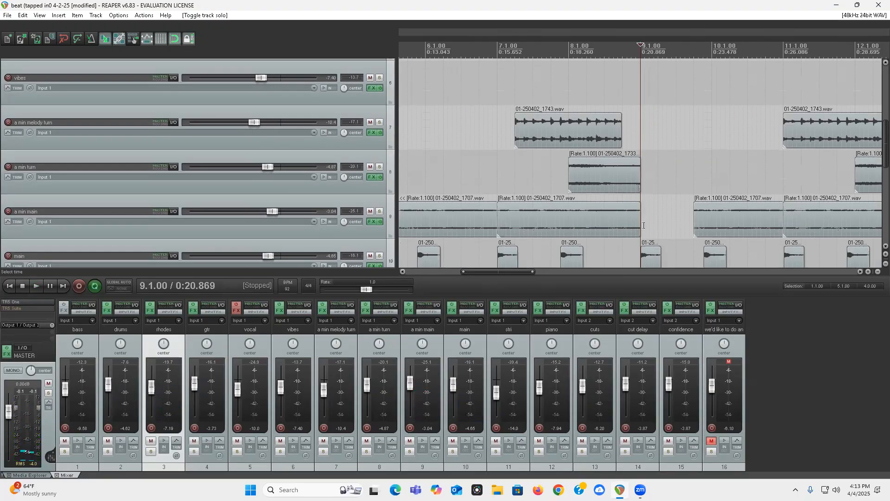
pyautogui.scroll(5, 2, 151)
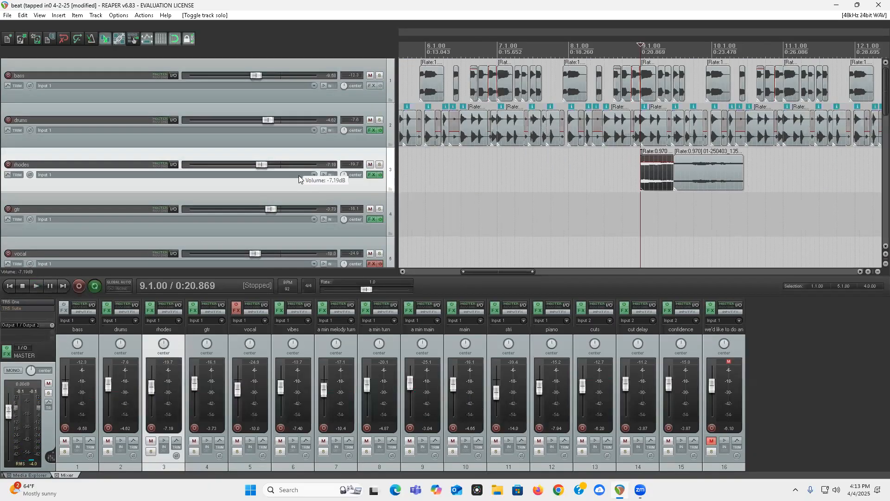
# Step: Replay the mix from just before the first rhodes clip, and again from its start at 9.1.00
pyautogui.click(612, 162)
pyautogui.press('space')
pyautogui.press('space')
pyautogui.click(643, 173)
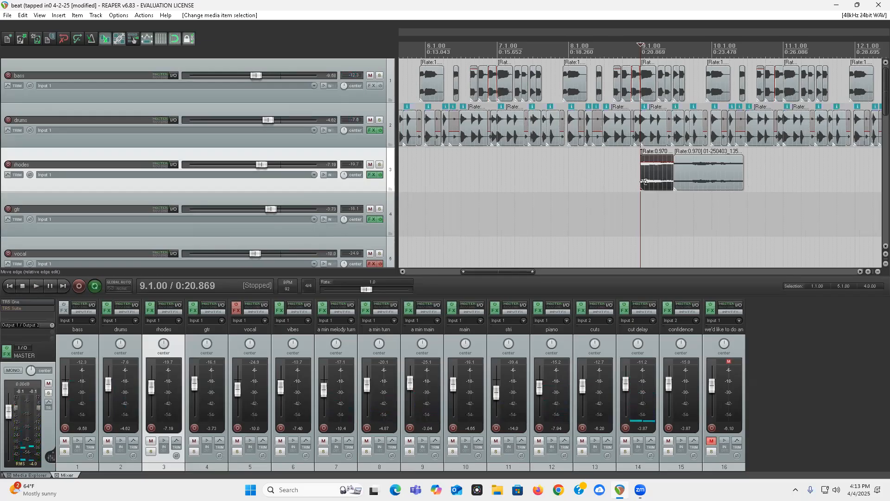
pyautogui.press('space')
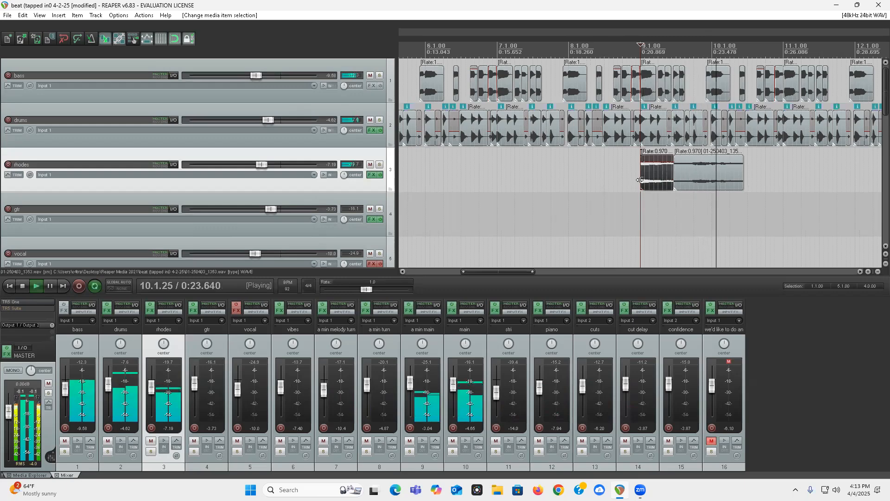
pyautogui.press('space')
# Step: Examine the a min main gap after 9.1.00 and the piano, cuts and cut delay clips between measures 5 and 9
pyautogui.scroll(-6, 745, 184)
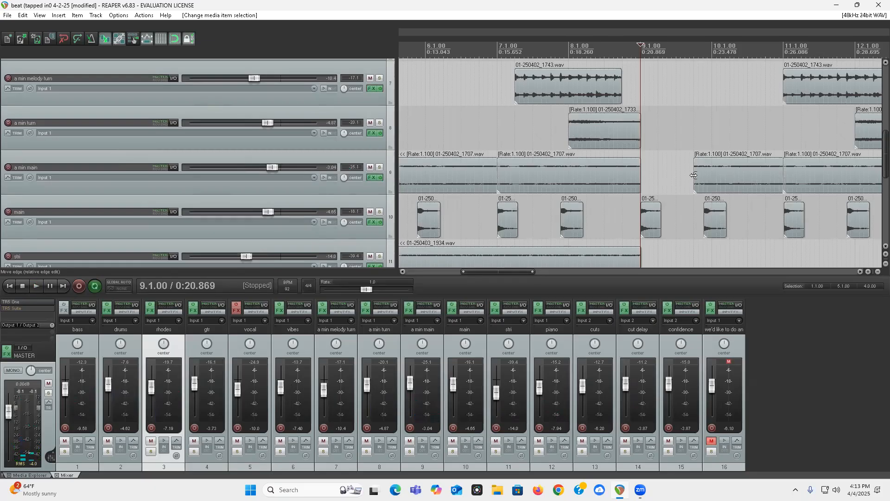
pyautogui.scroll(5, 5, 151)
pyautogui.scroll(-4, 10, 153)
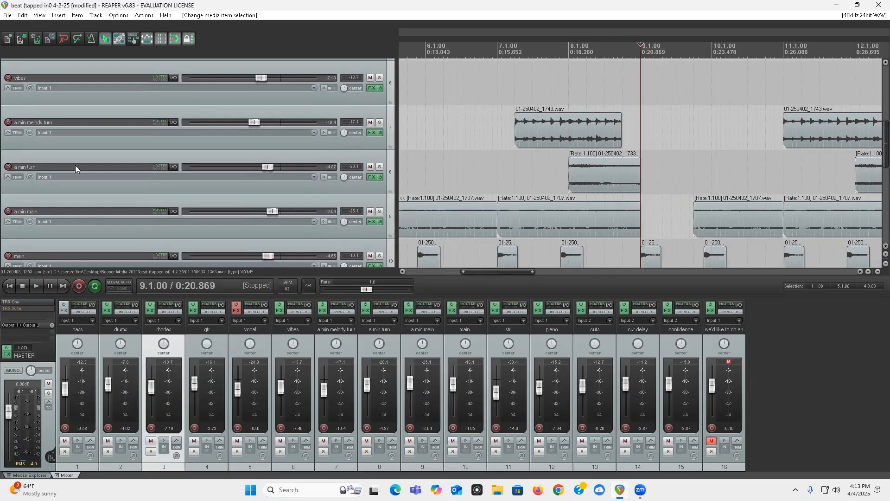
pyautogui.scroll(-2, 2, 147)
pyautogui.press('-')
pyautogui.press('-')
pyautogui.press('-')
pyautogui.scroll(-3, 4, 124)
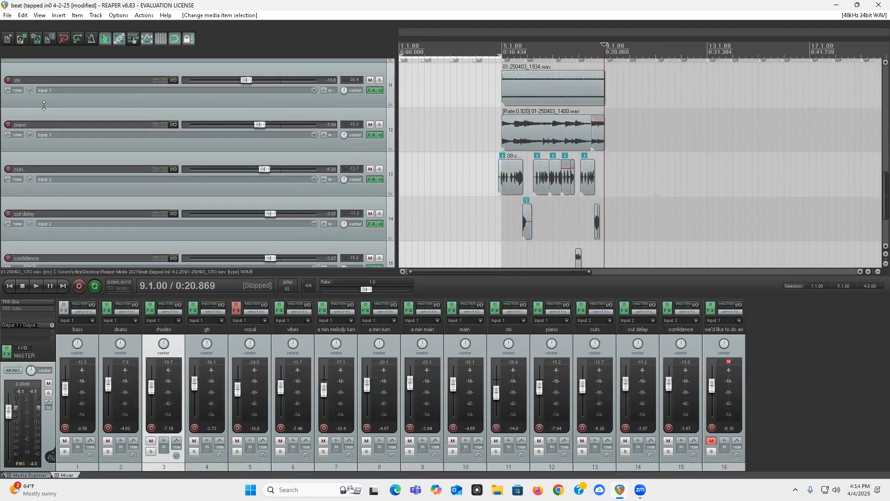
# Step: Mute the cuts, cut delay and confidence tracks
pyautogui.click(369, 169)
pyautogui.click(370, 214)
pyautogui.scroll(-2, 369, 158)
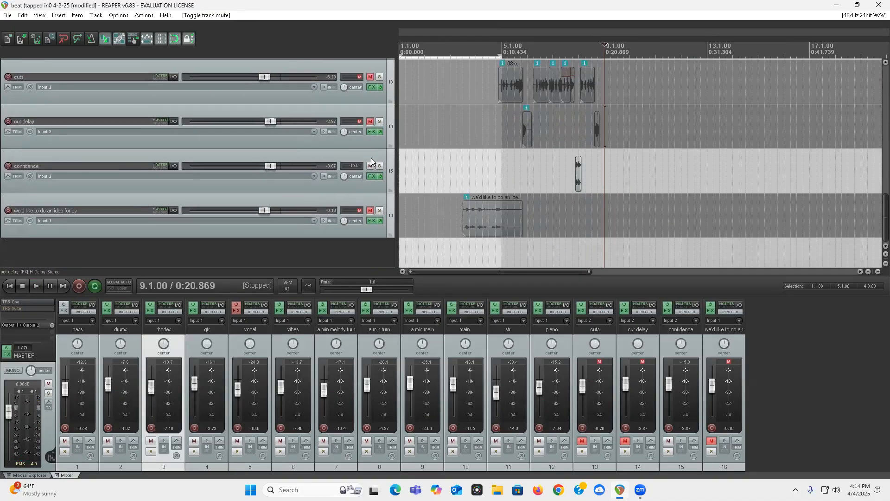
pyautogui.click(370, 167)
pyautogui.scroll(2, 19, 157)
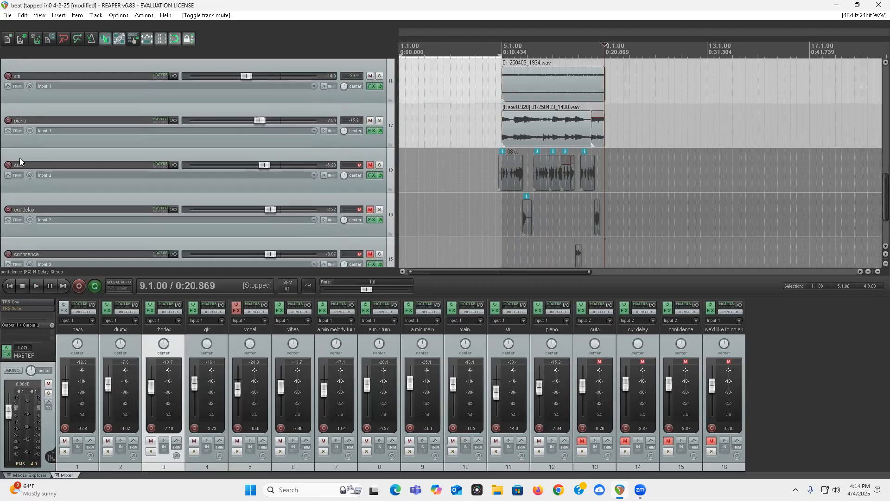
pyautogui.scroll(-2, 310, 200)
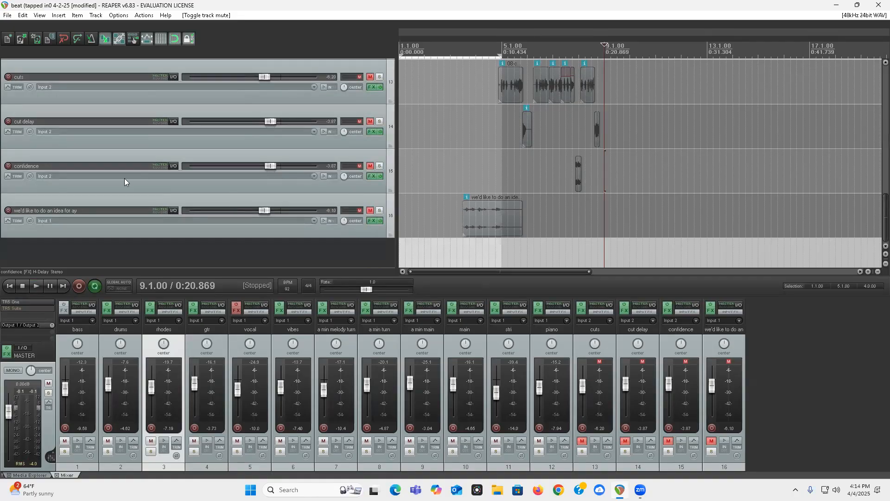
pyautogui.scroll(3, 145, 191)
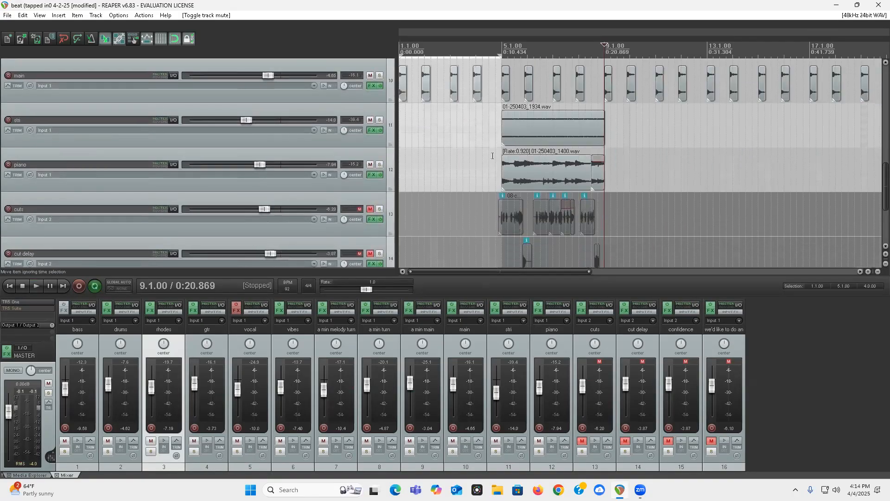
# Step: Solo the piano track and play its clip from 5.1.00
pyautogui.click(501, 173)
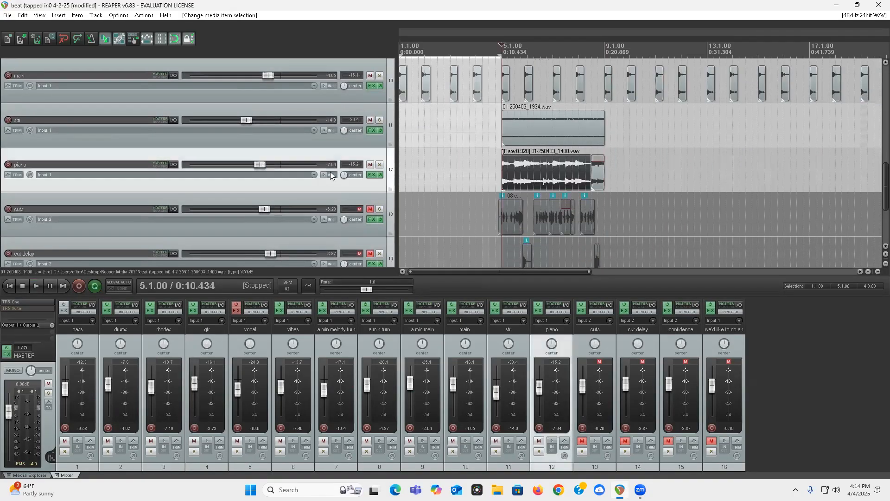
pyautogui.click(379, 165)
pyautogui.press('space')
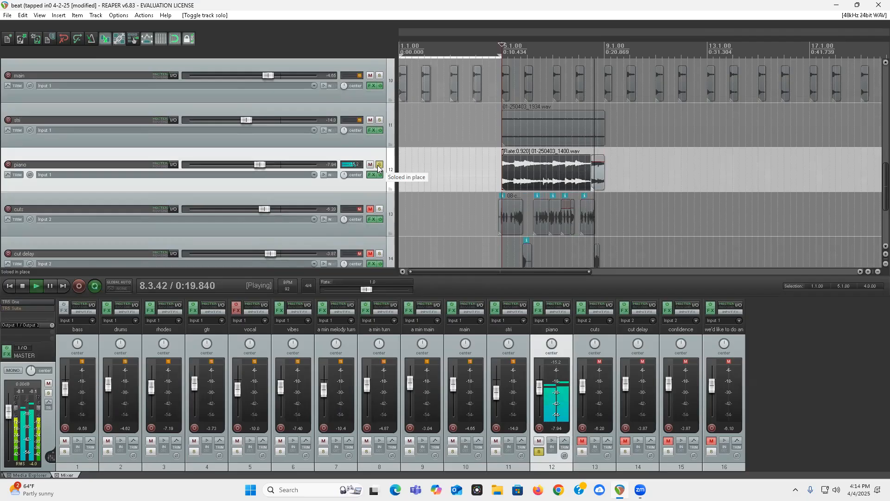
# Step: Add the stri track to the solo, play both parts together from 5.1.00, and clear both solos
pyautogui.click(379, 120)
pyautogui.press('space')
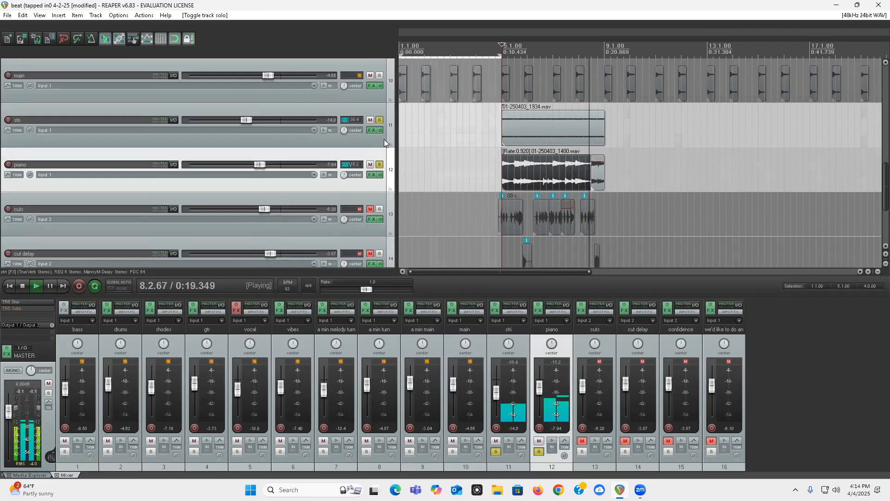
pyautogui.press('space')
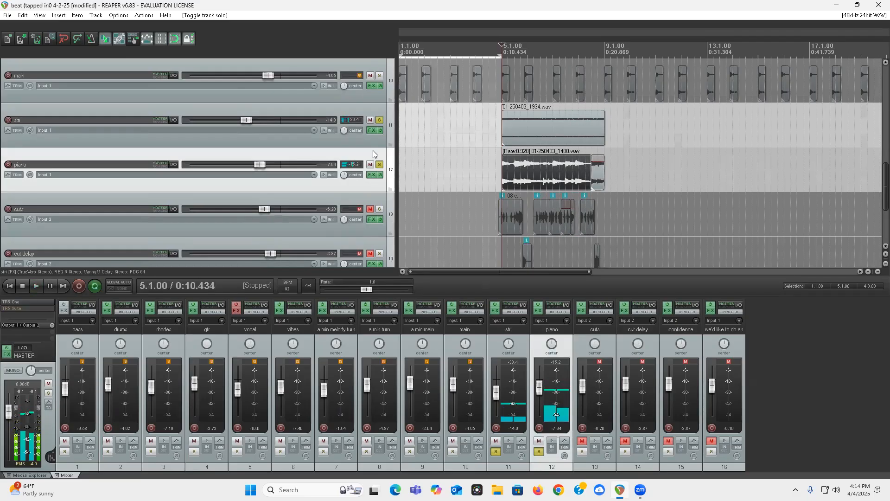
pyautogui.click(379, 119)
pyautogui.click(379, 165)
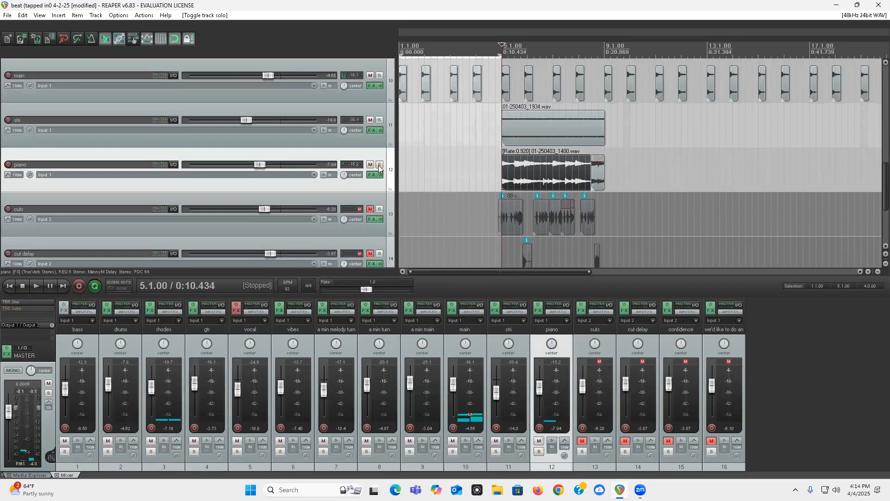
# Step: Play the full mix from 4.2.00, ahead of the piano section
pyautogui.scroll(-3, 310, 223)
pyautogui.scroll(5, 310, 223)
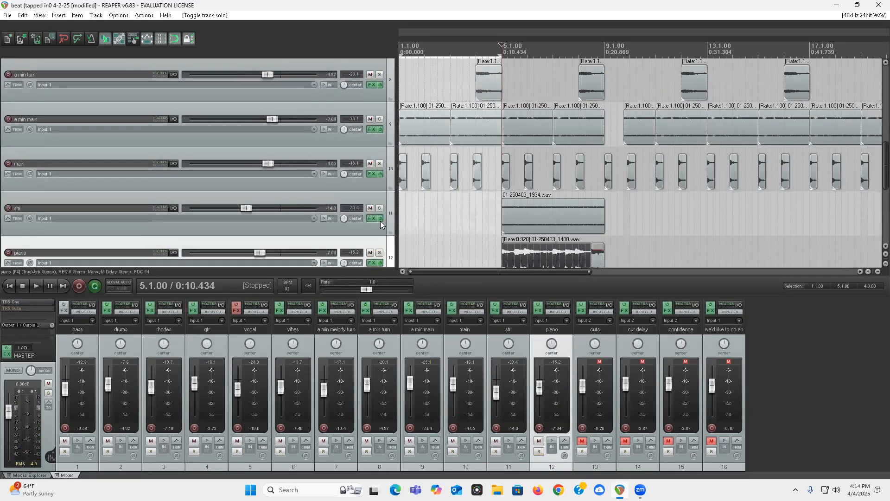
pyautogui.scroll(-1, 310, 223)
pyautogui.scroll(-1, 311, 224)
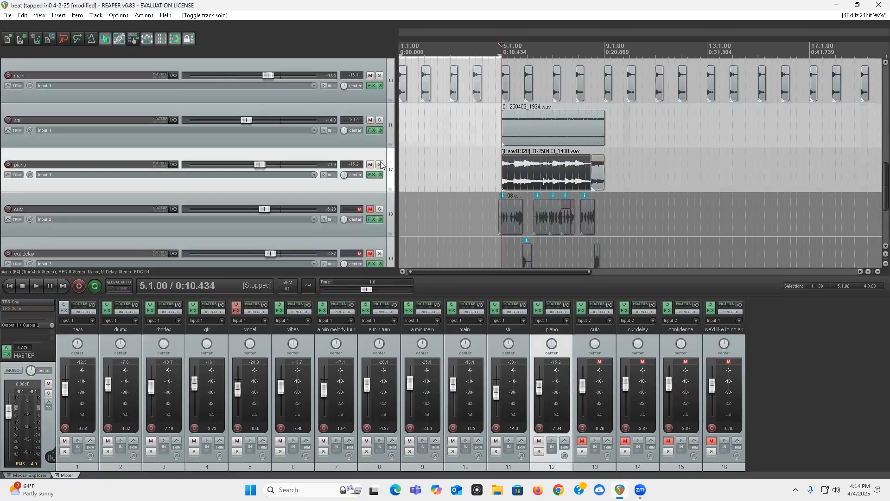
pyautogui.scroll(-2, 21, 178)
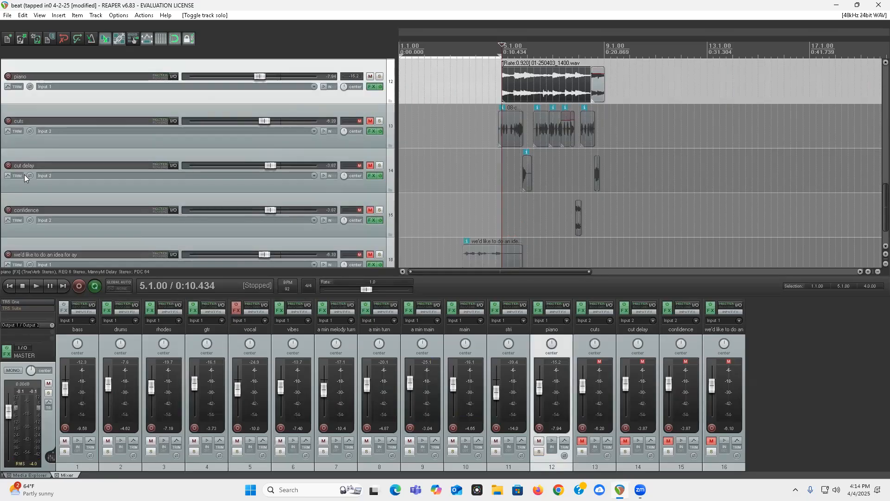
pyautogui.click(483, 96)
pyautogui.press('space')
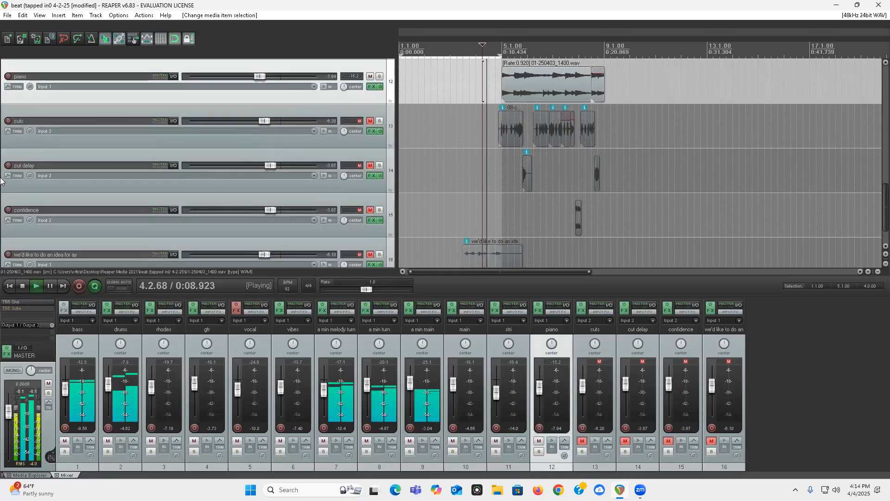
pyautogui.scroll(5, 5, 180)
pyautogui.scroll(-2, 5, 181)
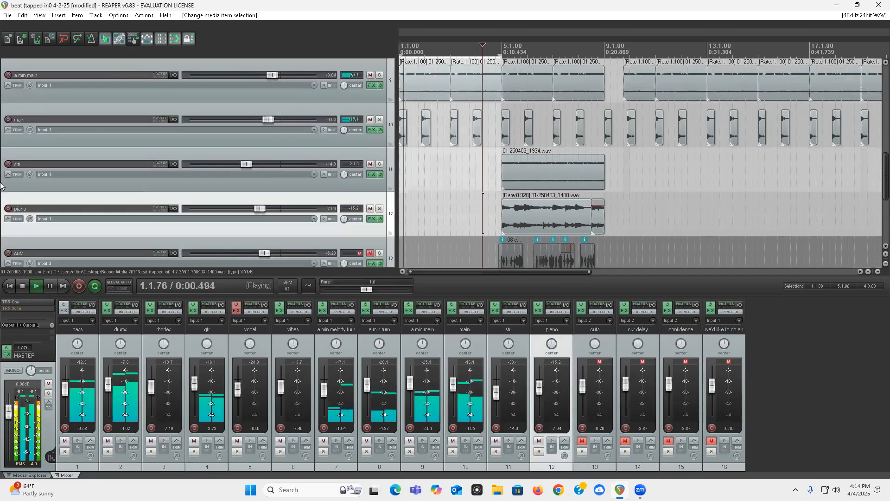
# Step: Replay the mix from 4.2.00 with repeat turned off and lower the stri track's volume to -15.0 dB
pyautogui.press('space')
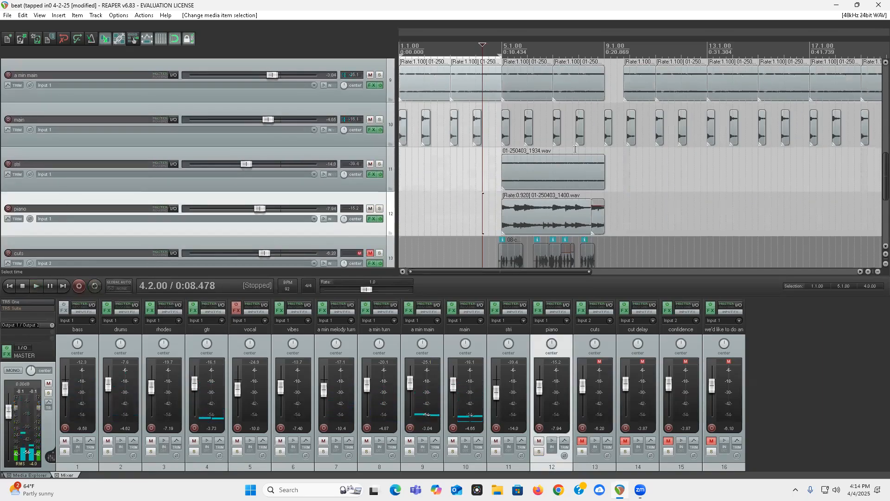
pyautogui.press('space')
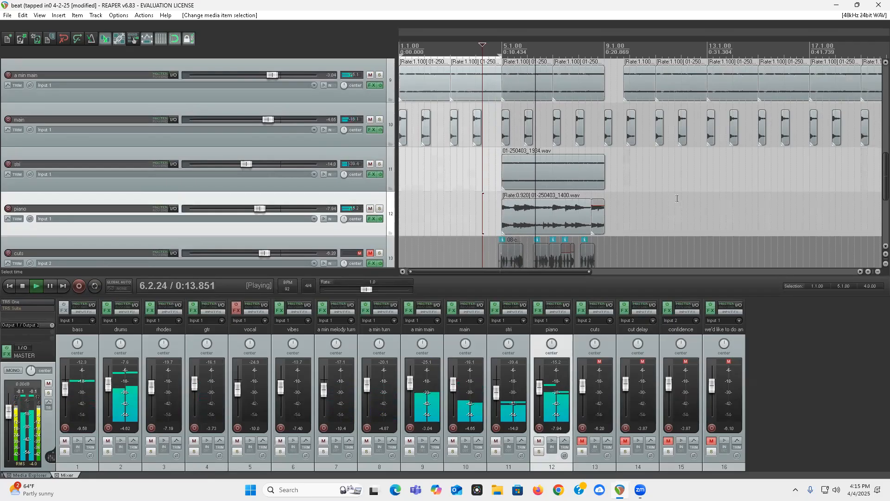
pyautogui.scroll(-2, 244, 163)
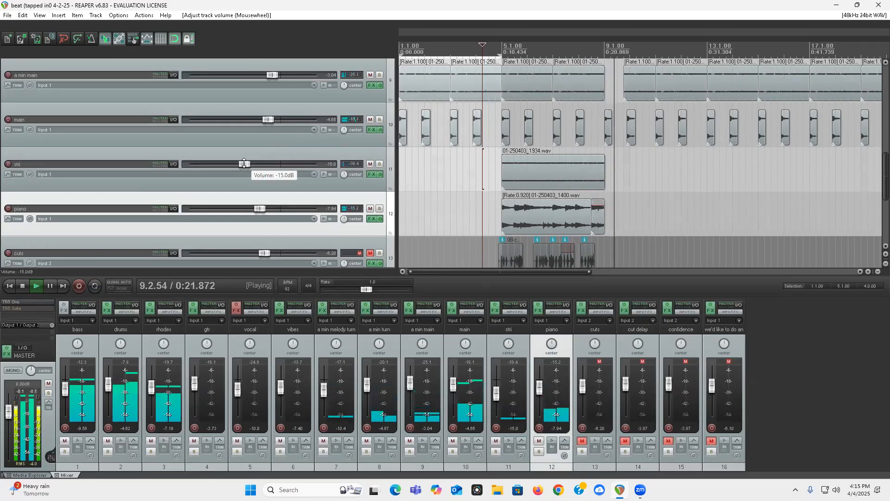
# Step: Play the mix from the a min main gap at 9.1.00 and stop playback
pyautogui.click(603, 78)
pyautogui.scroll(6, 264, 151)
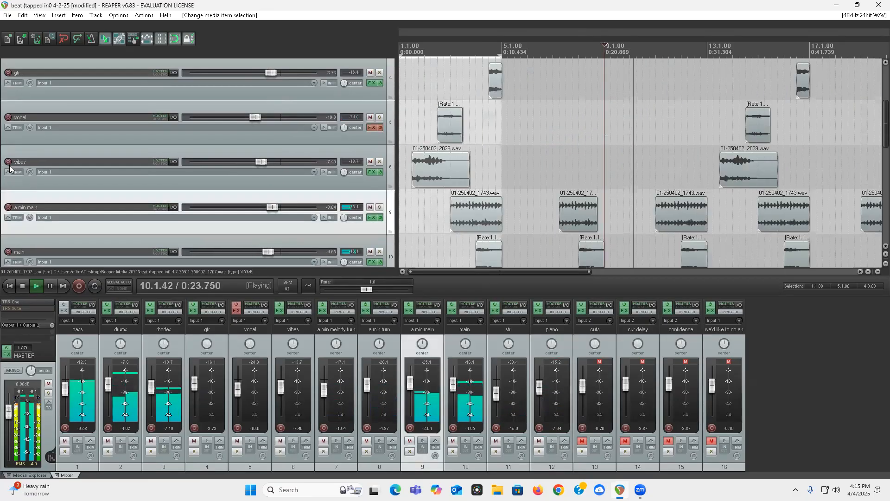
pyautogui.press('space')
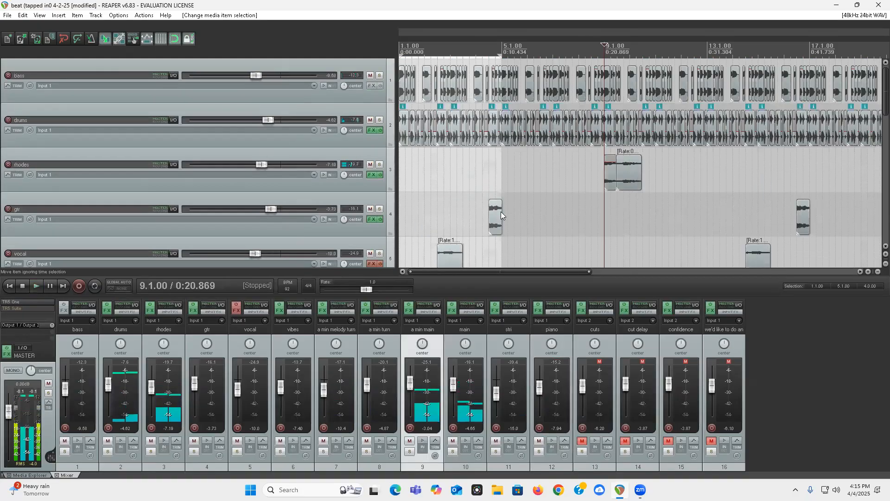
# Step: Select the first rhodes clip and play its entry from just before 9.1.00
pyautogui.click(609, 186)
pyautogui.scroll(8, 598, 185)
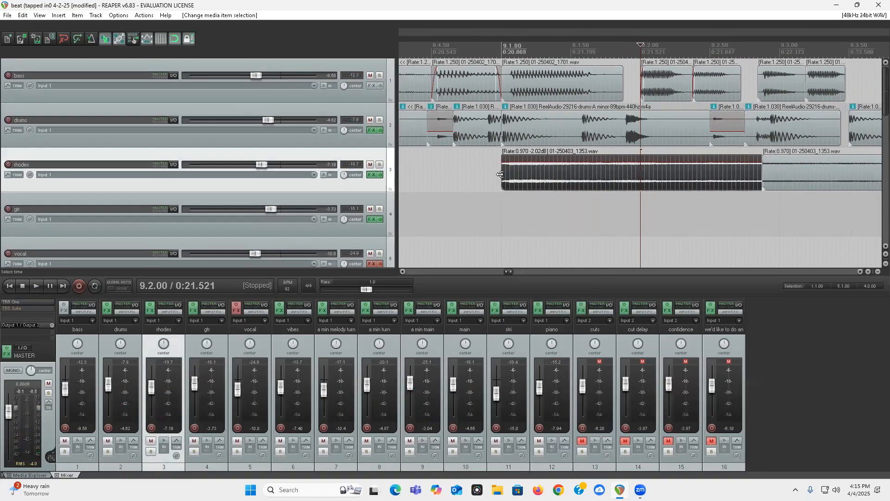
pyautogui.hscroll(-3, 551, 187)
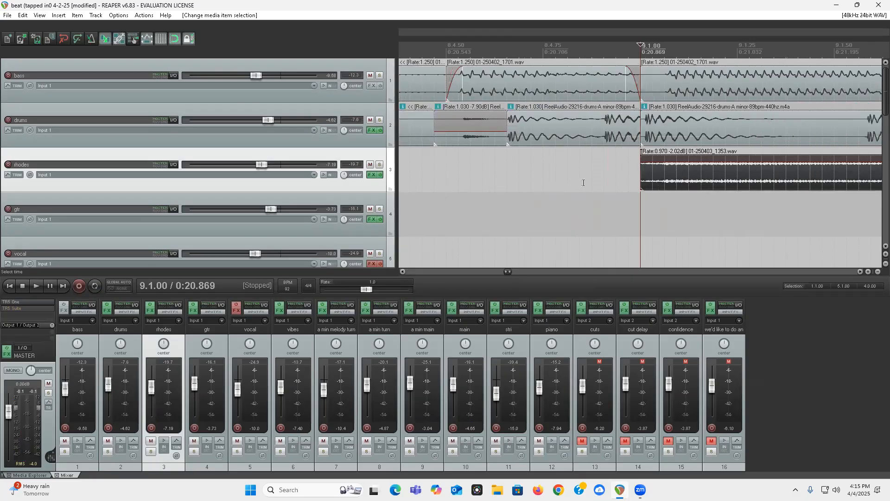
pyautogui.click(565, 176)
pyautogui.press('space')
pyautogui.press('space')
# Step: Nudge the first rhodes clip at 9.1.00 slightly earlier and resize its end to meet the following rhodes clip
pyautogui.moveTo(643, 168); pyautogui.dragTo(646, 169)
pyautogui.moveTo(680, 175); pyautogui.dragTo(675, 175)
pyautogui.scroll(-3, 728, 172)
pyautogui.click(749, 176)
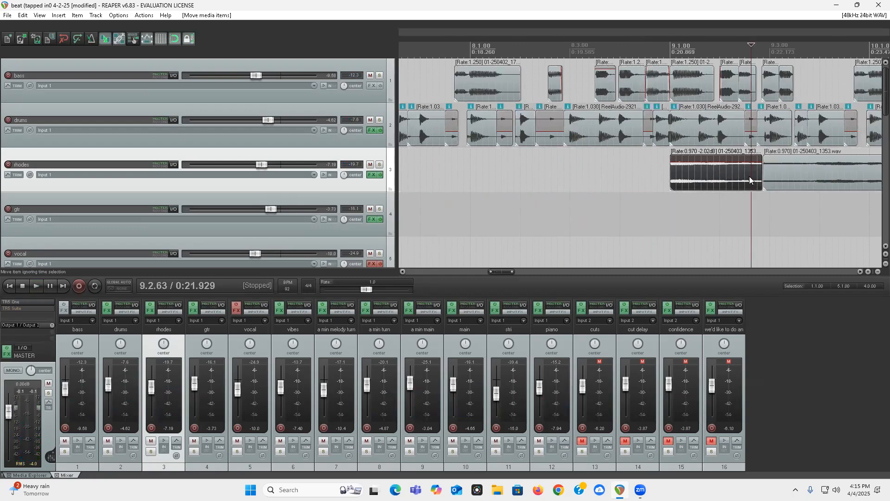
pyautogui.scroll(6, 749, 176)
pyautogui.scroll(-5, 649, 172)
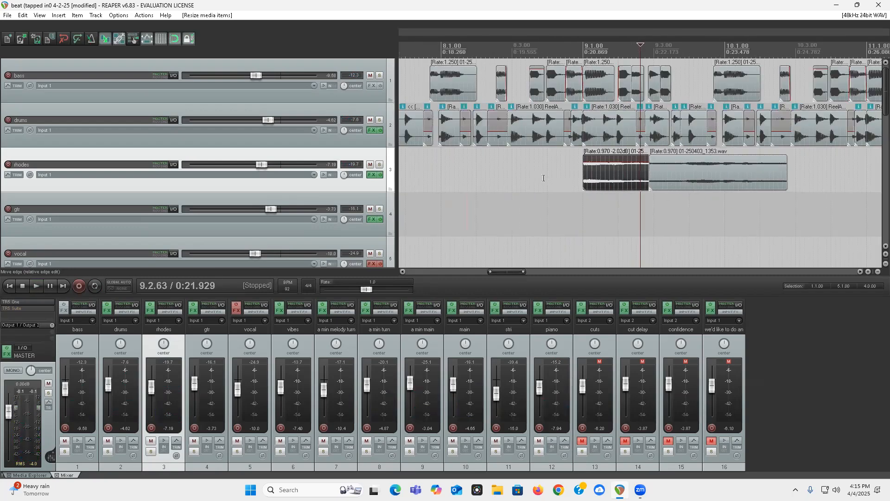
# Step: Play the mix from before measure 9 to check the adjusted rhodes clip's entry
pyautogui.click(546, 171)
pyautogui.press('space')
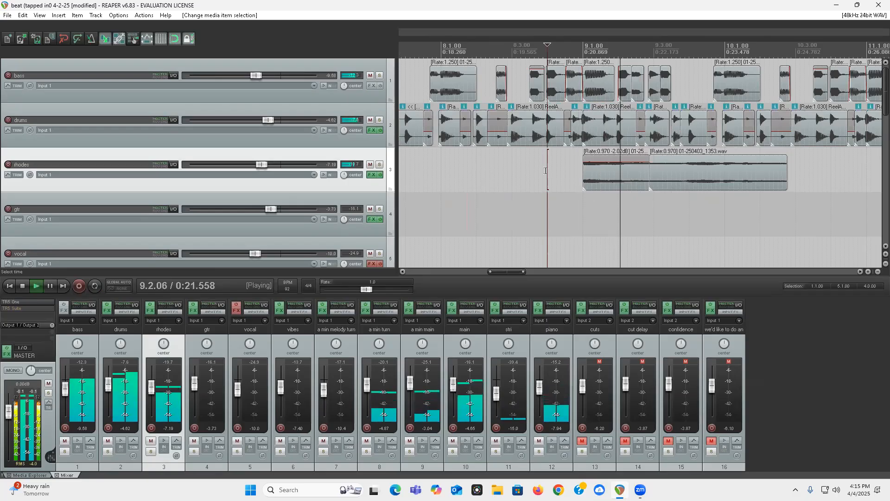
pyautogui.press('space')
# Step: Replace the rhodes clip at 21.1.00 with a copy of the adjusted one from 9.1.00 and extend its end to the following clip
pyautogui.click(581, 173)
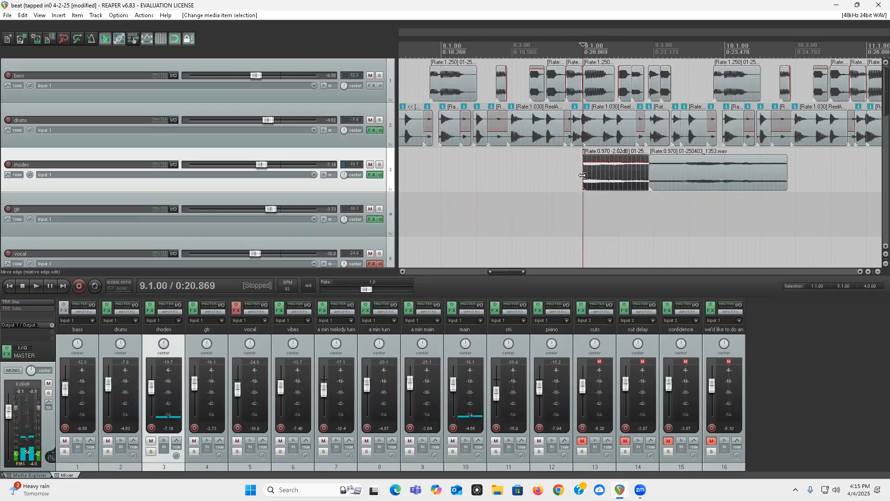
pyautogui.scroll(-6, 622, 175)
pyautogui.click(762, 172)
pyautogui.scroll(8, 708, 179)
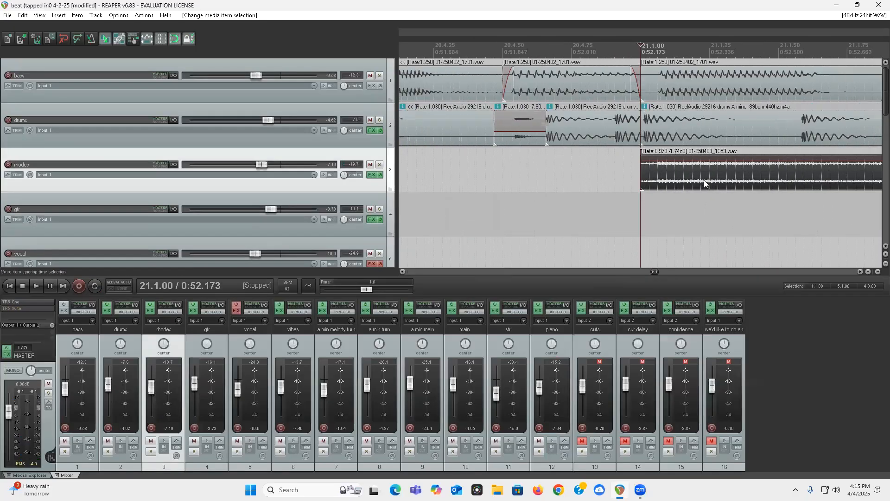
pyautogui.scroll(-5, 704, 179)
pyautogui.scroll(3, 704, 179)
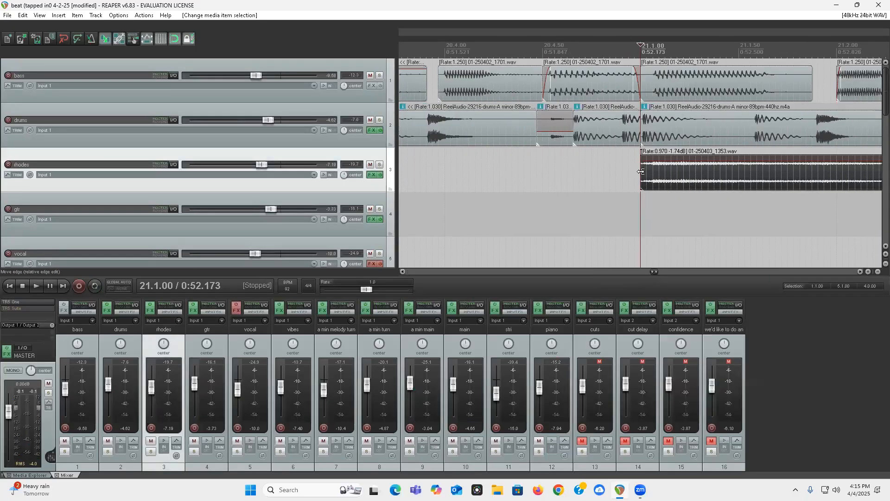
pyautogui.press('Delete')
pyautogui.hotkey('ctrl', 'v')
pyautogui.scroll(-3, 643, 171)
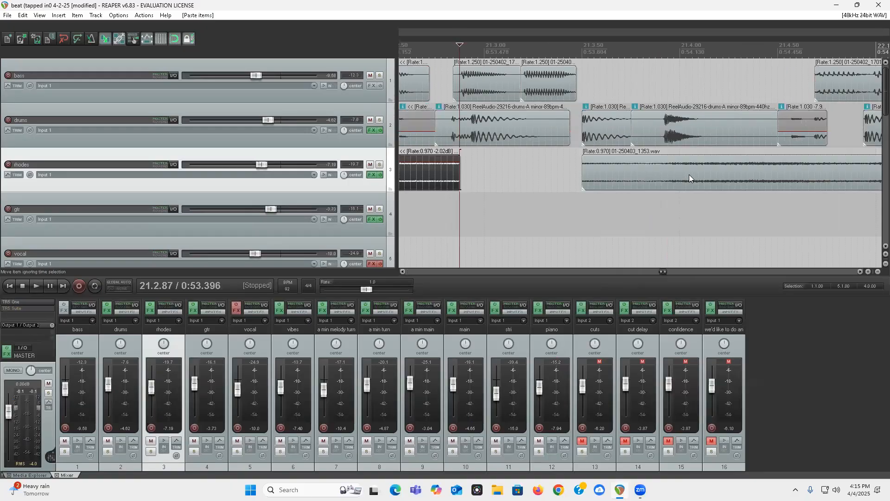
pyautogui.moveTo(636, 176); pyautogui.dragTo(670, 188)
# Step: Paste the adjusted rhodes clip in place of the one at 29.1.00 and extend its end to the following clip
pyautogui.scroll(-2, 669, 188)
pyautogui.scroll(-5, 670, 189)
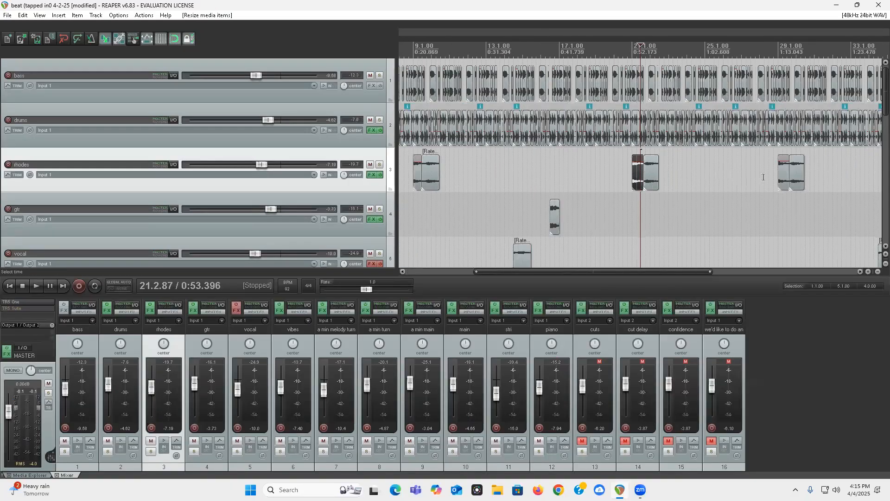
pyautogui.click(781, 180)
pyautogui.scroll(6, 740, 175)
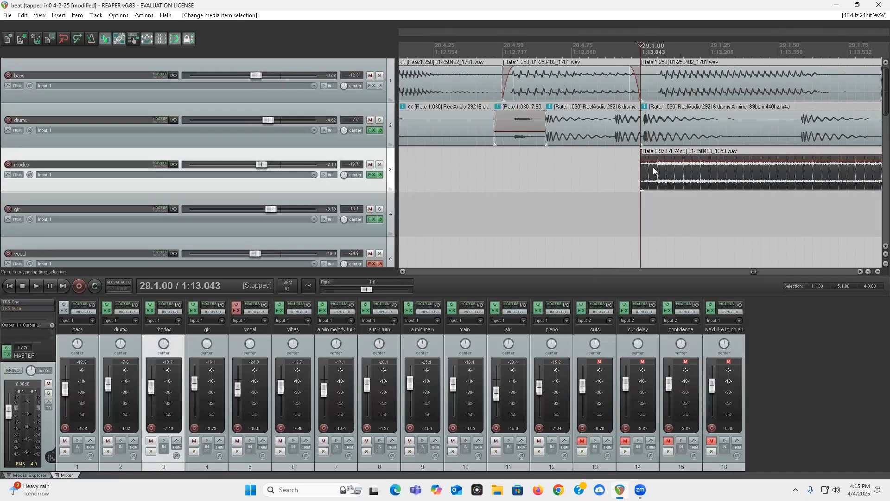
pyautogui.press('Delete')
pyautogui.hotkey('ctrl', 'v')
pyautogui.scroll(-5, 679, 182)
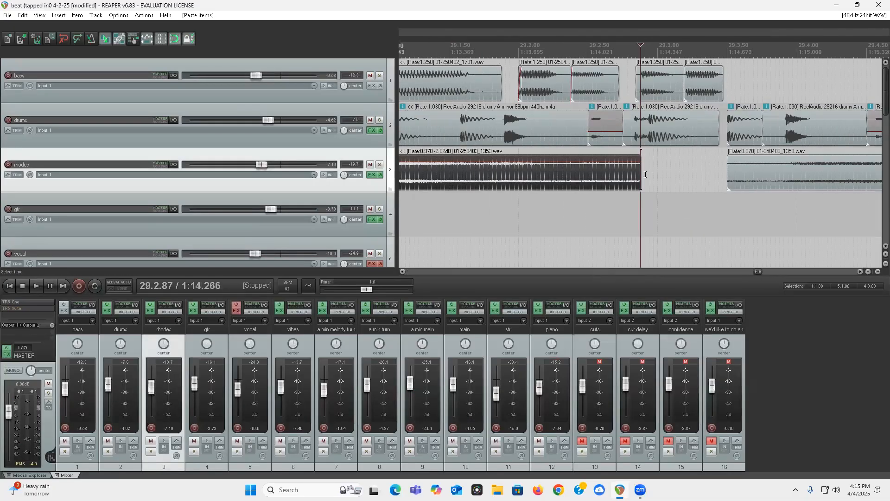
pyautogui.moveTo(641, 179); pyautogui.dragTo(671, 172)
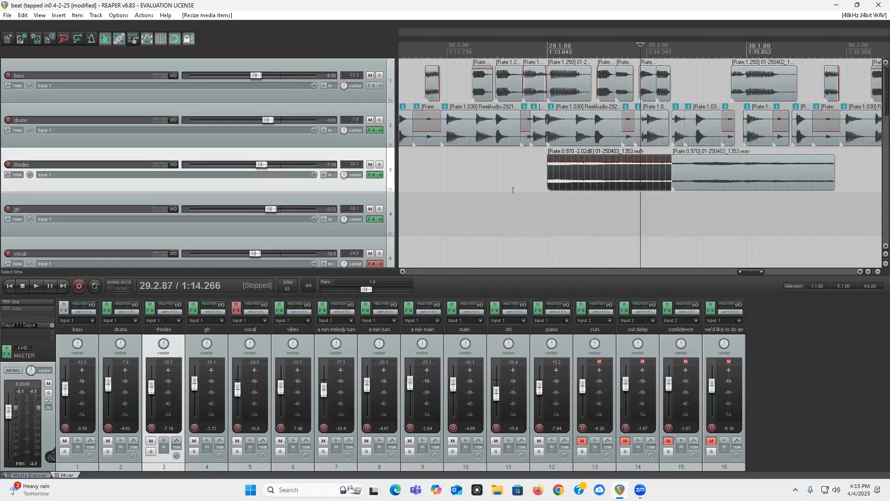
# Step: Play the mix from just before measure 29 to check the replaced rhodes clip's entry
pyautogui.click(532, 194)
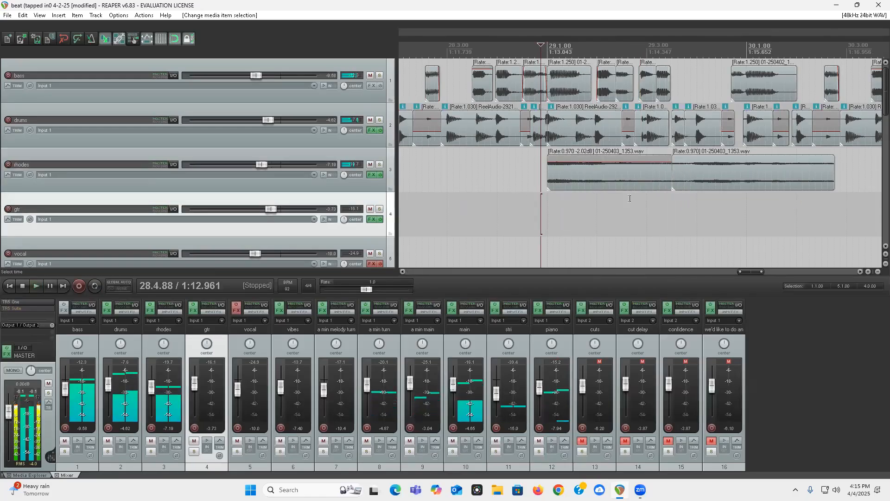
pyautogui.scroll(-5, 519, 200)
pyautogui.scroll(-3, 519, 200)
# Step: Play the mix from 4.1.00 through the sti and piano section into measure 10
pyautogui.scroll(-8, 5, 125)
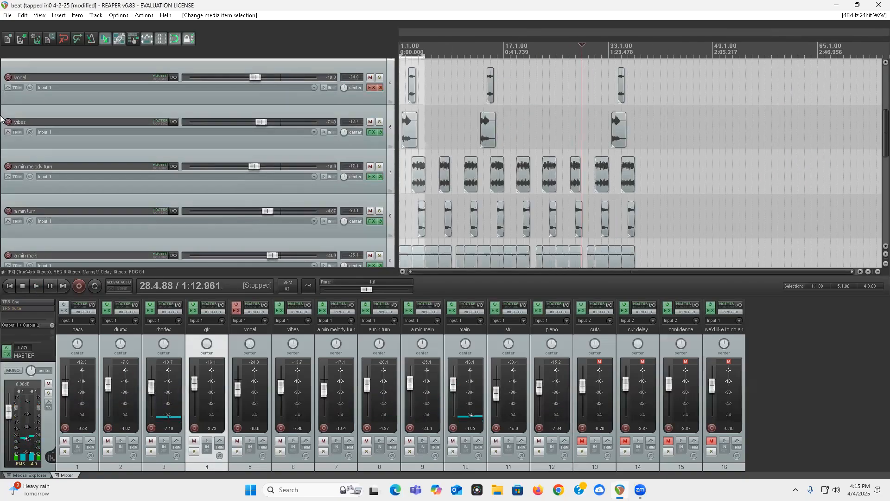
pyautogui.scroll(-2, 2, 122)
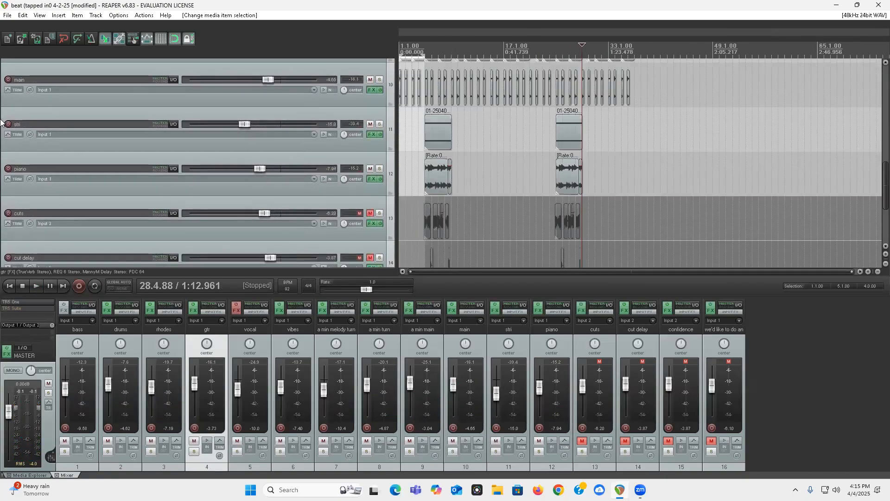
pyautogui.click(419, 150)
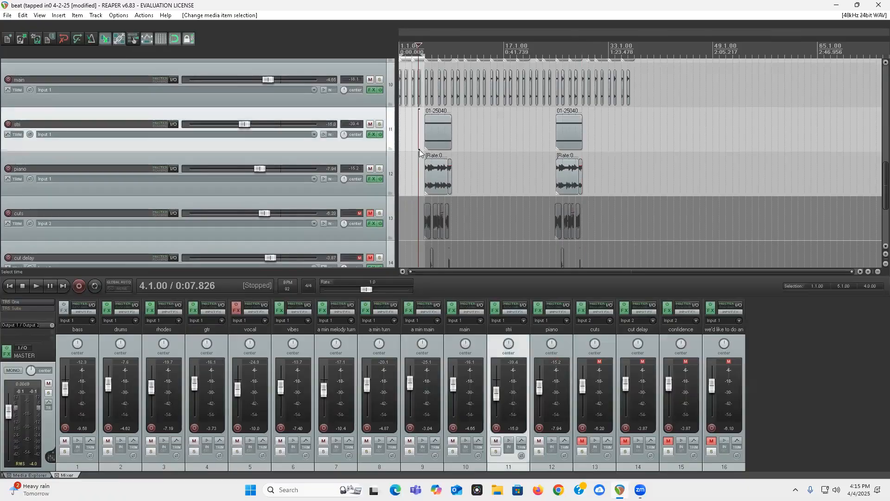
pyautogui.press('space')
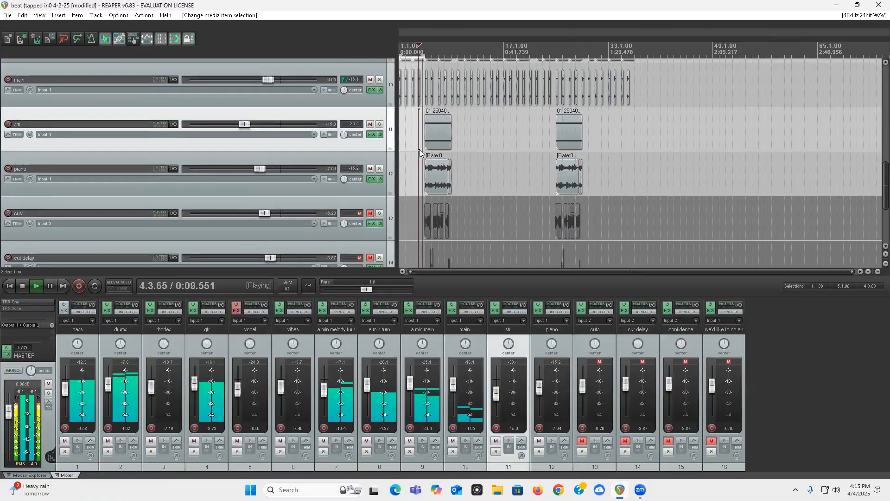
pyautogui.scroll(2, 595, 215)
pyautogui.scroll(3, 594, 214)
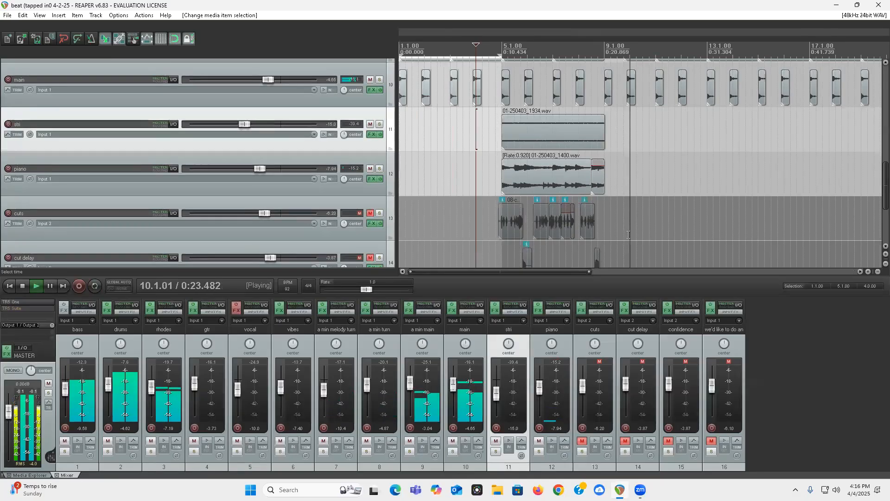
# Step: Unmute the "we'd like to do an idea", confidence, cut delay and cuts tracks
pyautogui.scroll(-3, 1, 163)
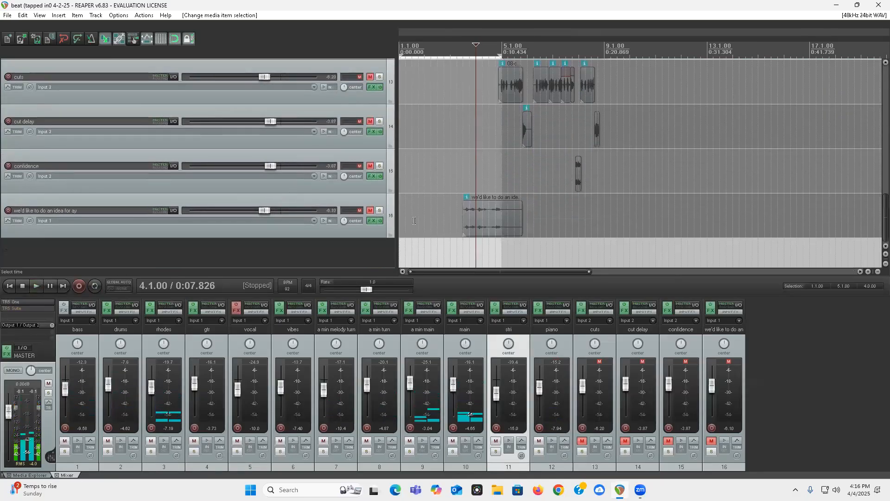
pyautogui.click(372, 212)
pyautogui.click(370, 166)
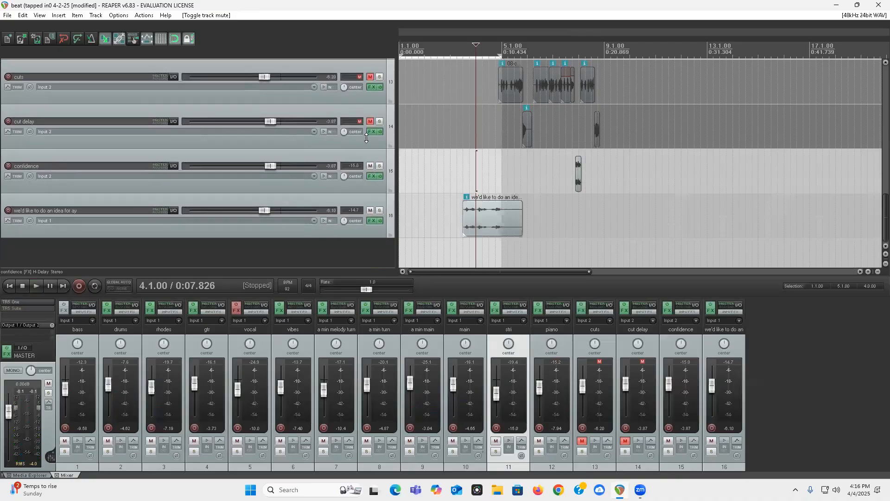
pyautogui.click(371, 122)
pyautogui.scroll(3, 1, 156)
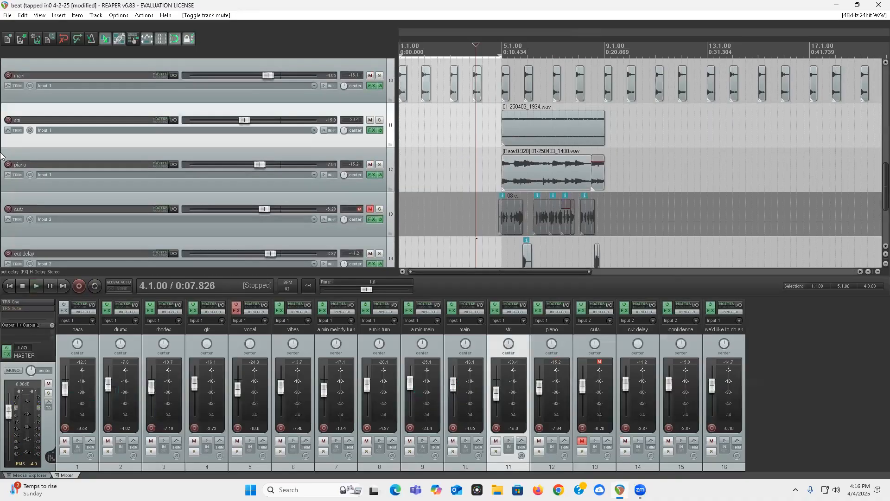
pyautogui.click(370, 210)
pyautogui.scroll(-3, 2, 169)
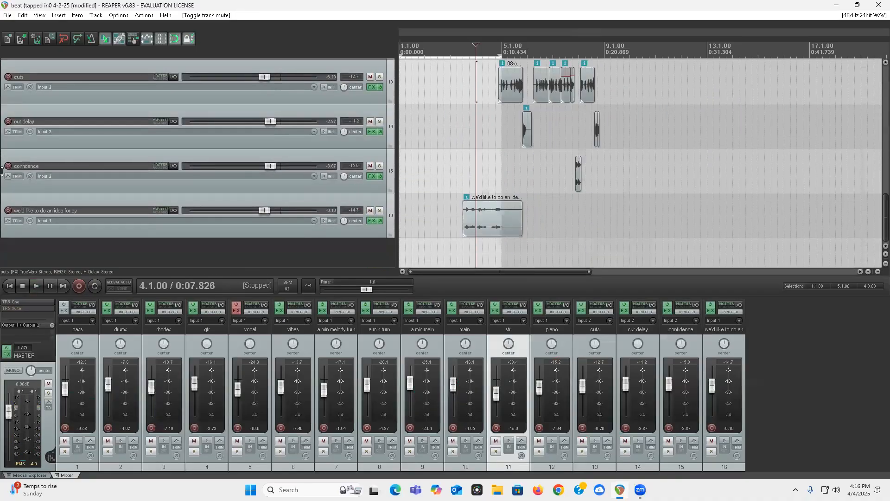
# Step: Play the mix from the start and lower the cut delay track's volume to -5.12 dB
pyautogui.scroll(1, 2, 170)
pyautogui.press('space')
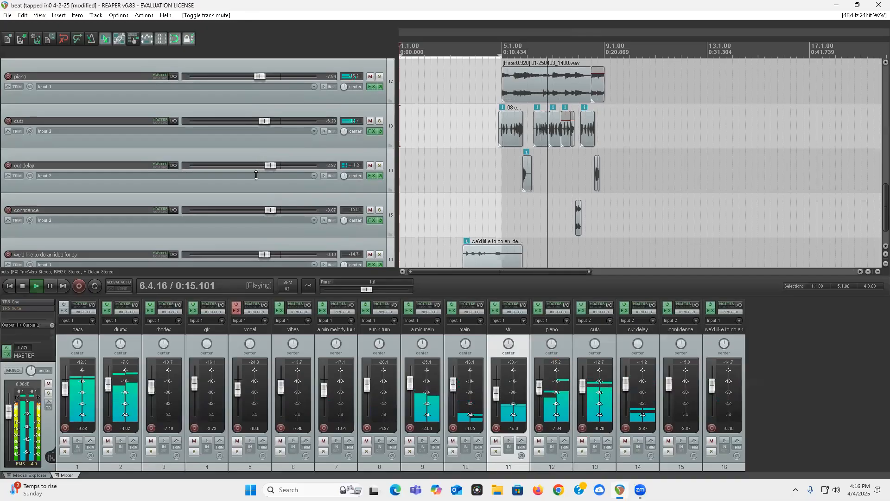
pyautogui.scroll(-1, 268, 172)
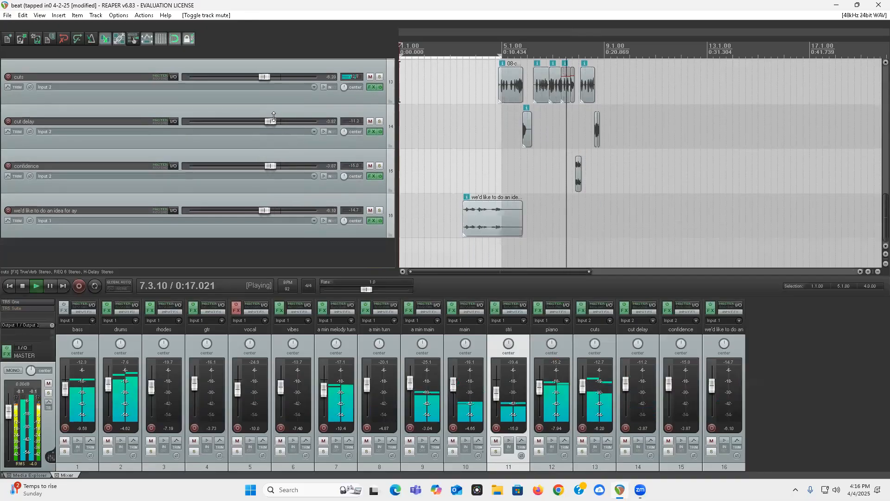
pyautogui.scroll(-2, 271, 122)
pyautogui.scroll(2, 4, 166)
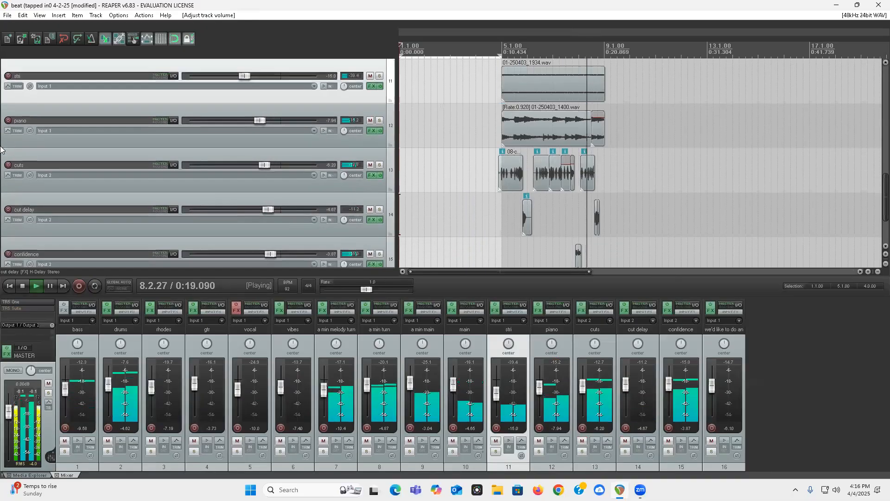
pyautogui.scroll(-1, 4, 166)
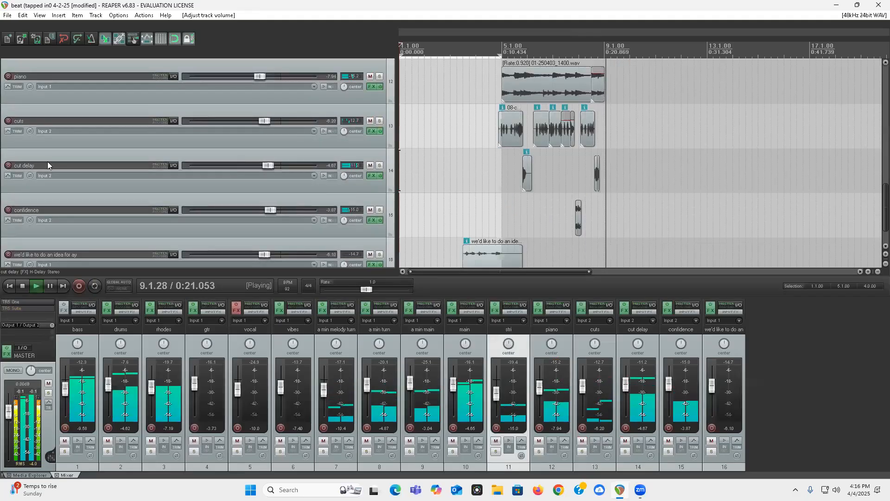
pyautogui.moveTo(271, 167)
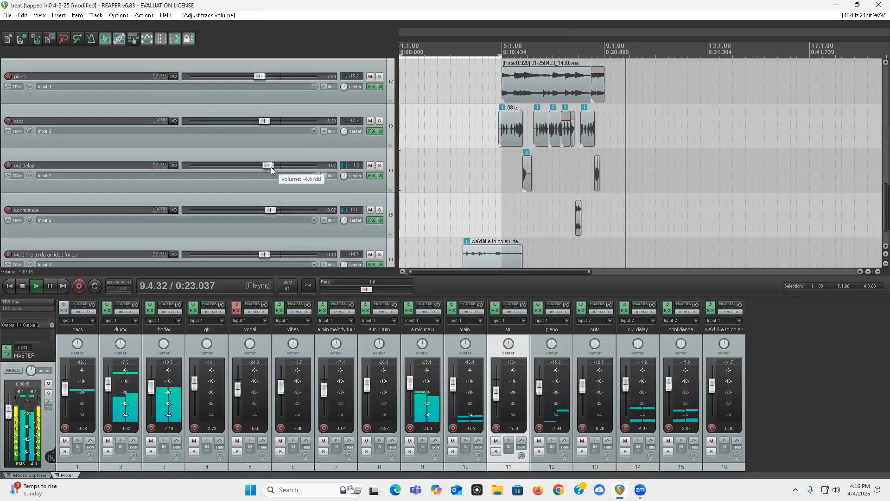
pyautogui.scroll(-1, 271, 167)
pyautogui.press('space')
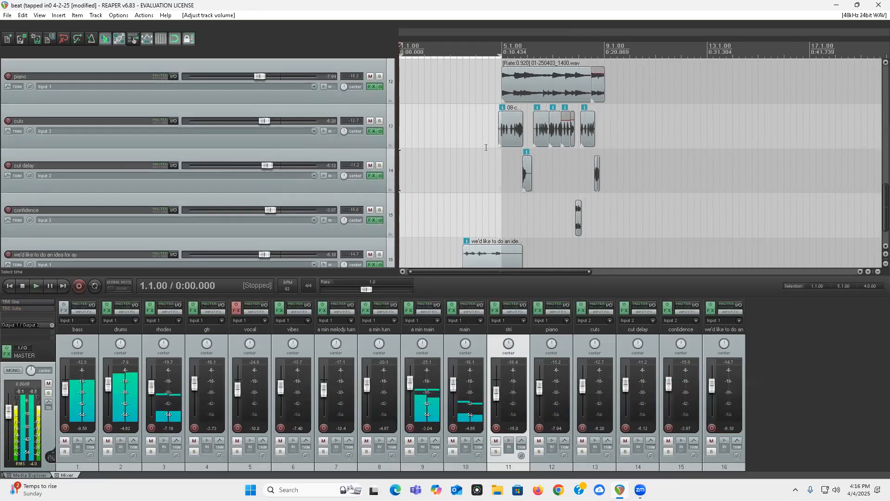
# Step: Replay the mix from measure 4 and lower the cut delay track's volume to -5.94 dB
pyautogui.click(483, 150)
pyautogui.press('space')
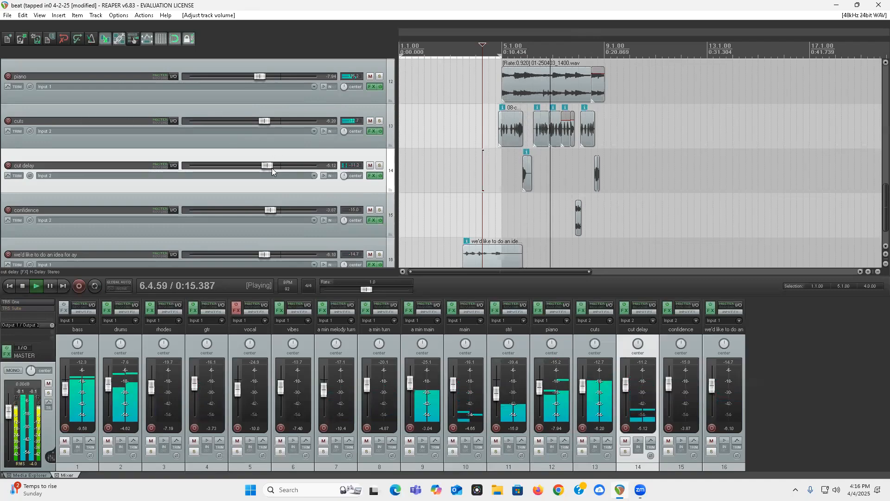
pyautogui.moveTo(267, 166); pyautogui.dragTo(265, 166)
pyautogui.hotkey('ctrl', 's')
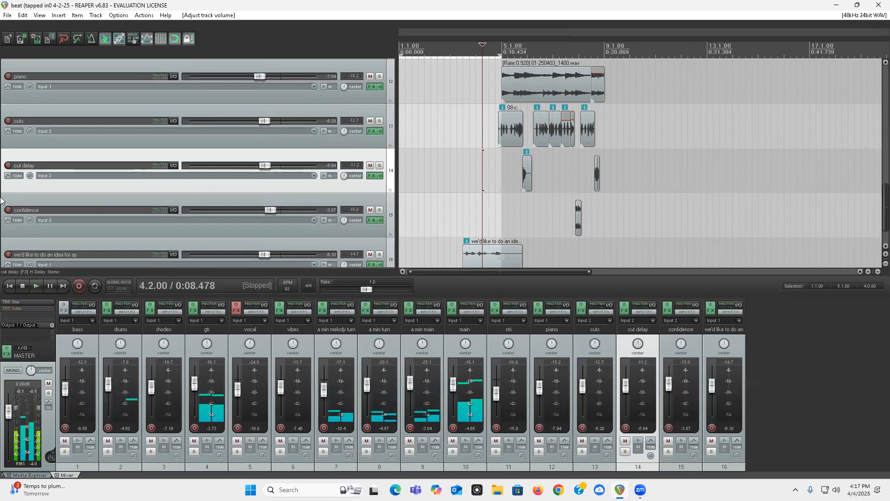
# Step: Solo the a min main track, audition it from the project start, and clear its solo
pyautogui.scroll(5, 113, 154)
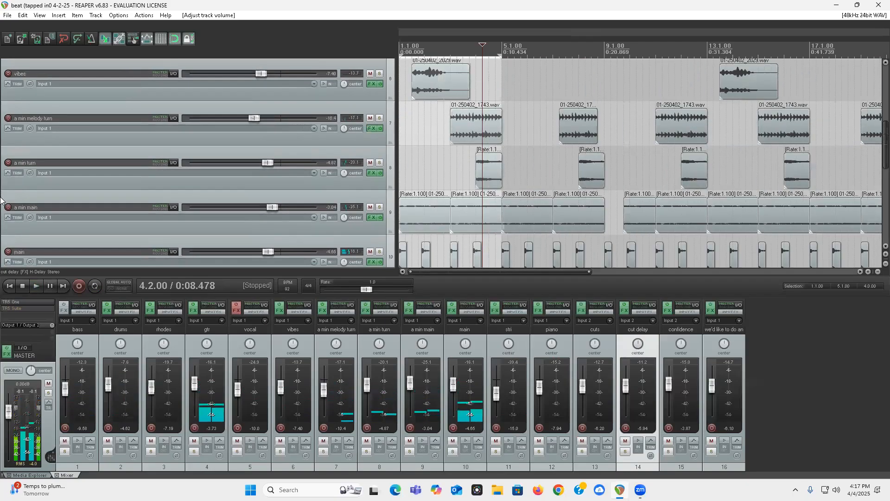
pyautogui.click(380, 119)
pyautogui.press('Home')
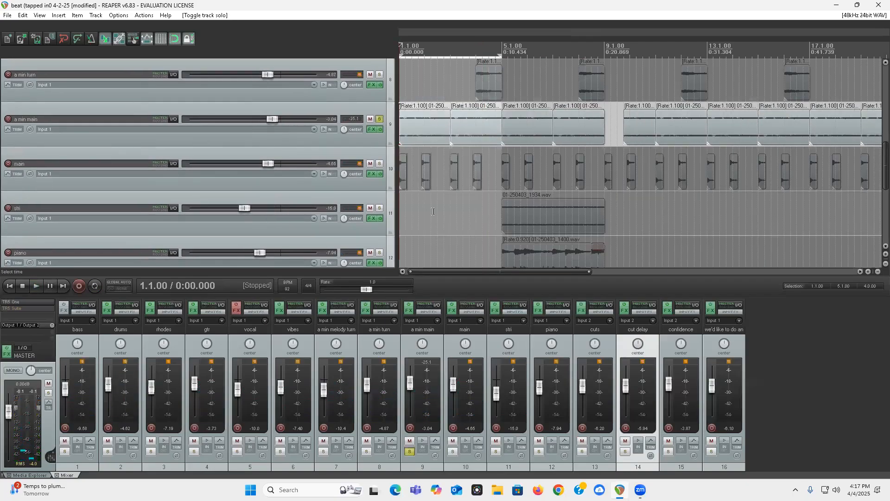
pyautogui.press('space')
pyautogui.scroll(-3, 481, 221)
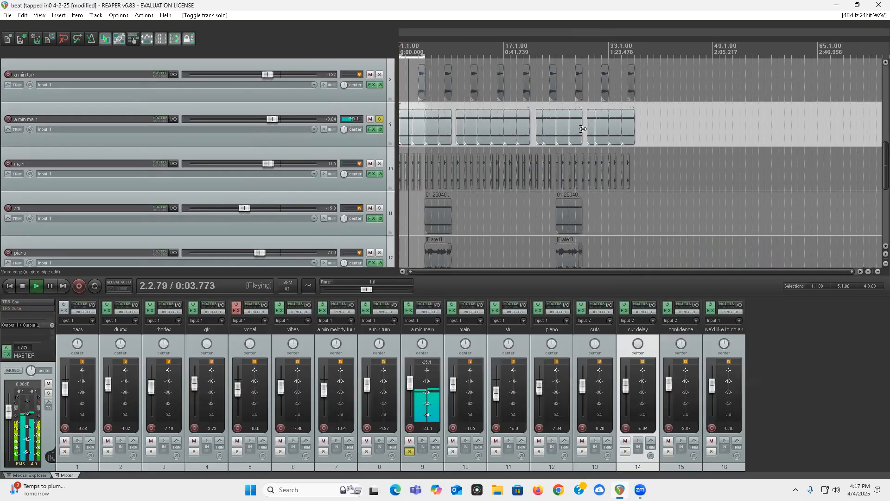
pyautogui.scroll(3, 441, 165)
pyautogui.scroll(2, 464, 179)
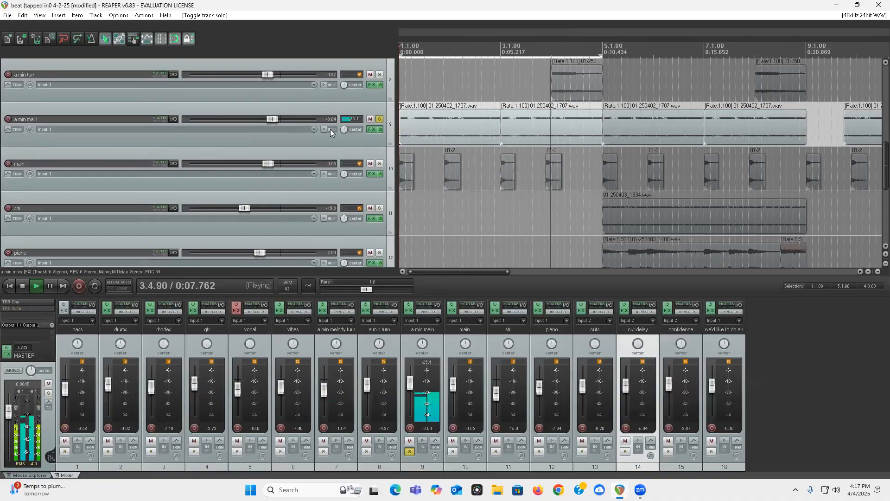
pyautogui.click(384, 119)
pyautogui.click(379, 119)
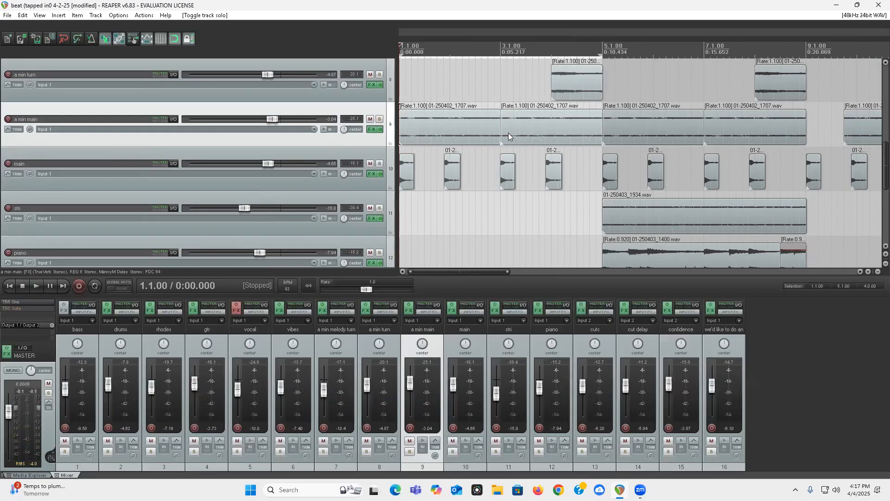
# Step: Solo a min main again, select its first clip and replay it from the start, then clear the solo
pyautogui.click(379, 120)
pyautogui.click(425, 134)
pyautogui.press('Home')
pyautogui.press('space')
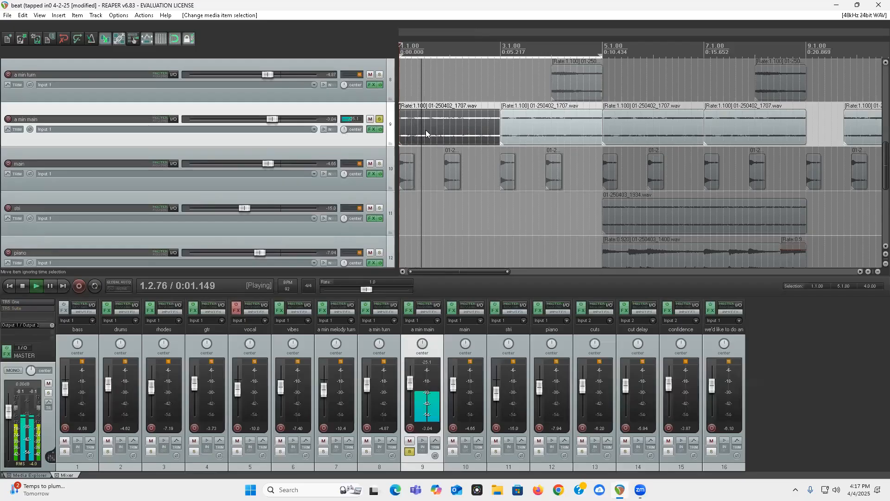
pyautogui.press('space')
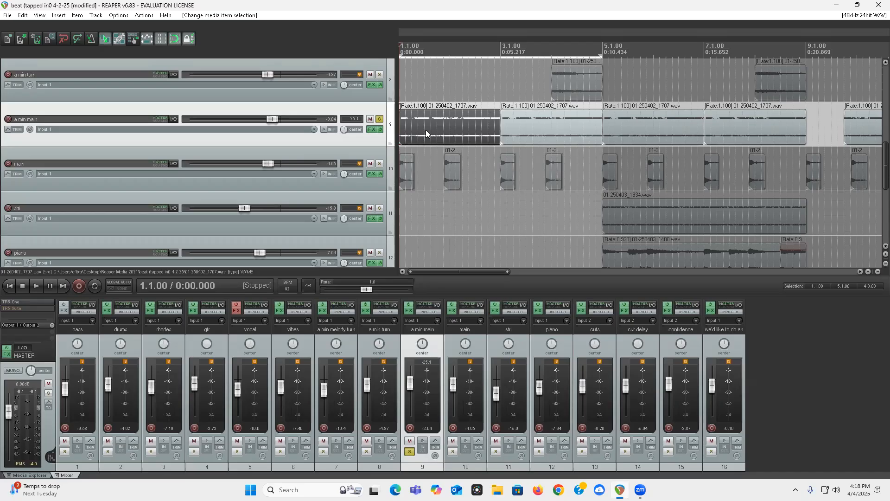
pyautogui.click(380, 118)
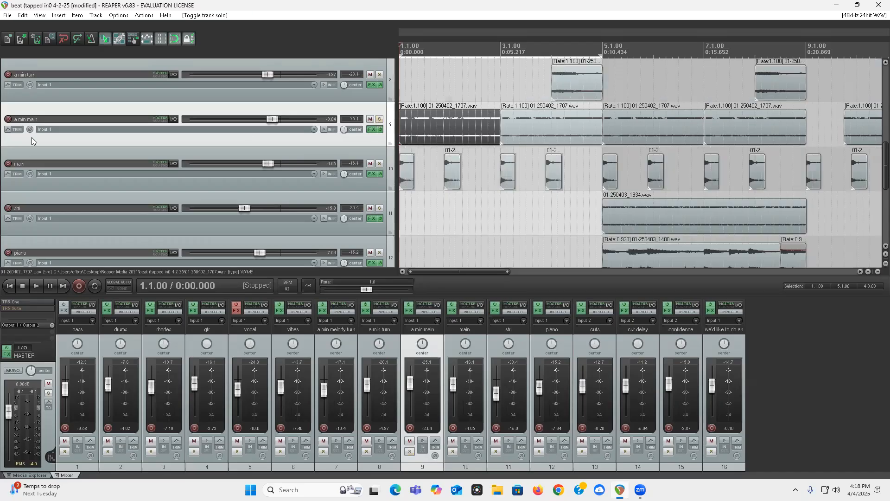
# Step: Save the project
pyautogui.scroll(6, 5, 167)
pyautogui.click(7, 14)
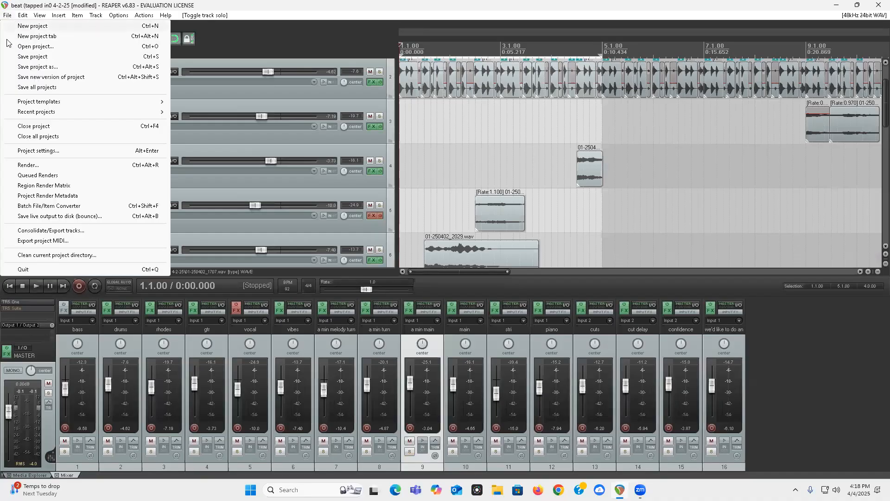
pyautogui.click(10, 56)
# Step: Examine the clip arrangement on the tracks between gtr and piano
pyautogui.scroll(-6, 308, 149)
pyautogui.scroll(-4, 447, 147)
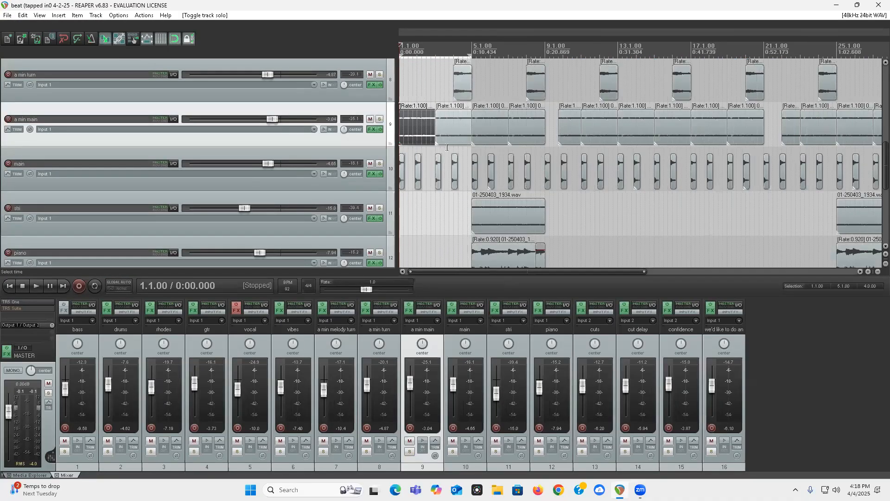
pyautogui.scroll(1, 2, 169)
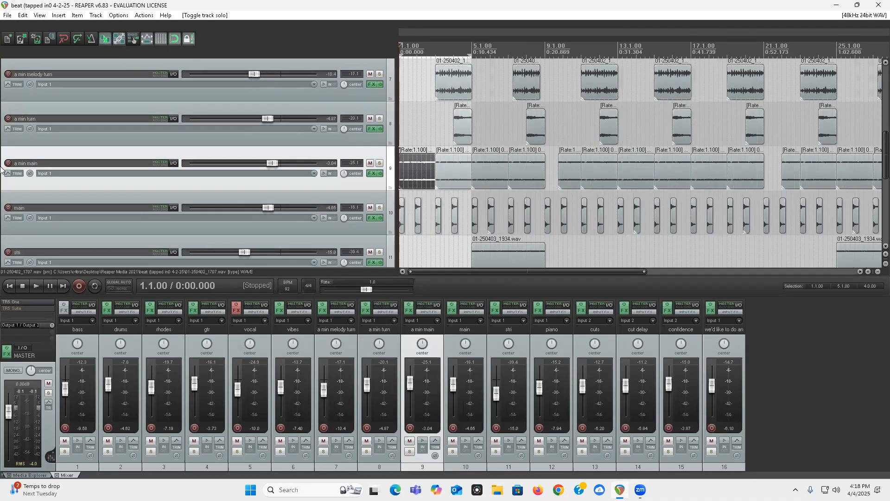
pyautogui.scroll(6, 1, 170)
pyautogui.scroll(-3, 1, 169)
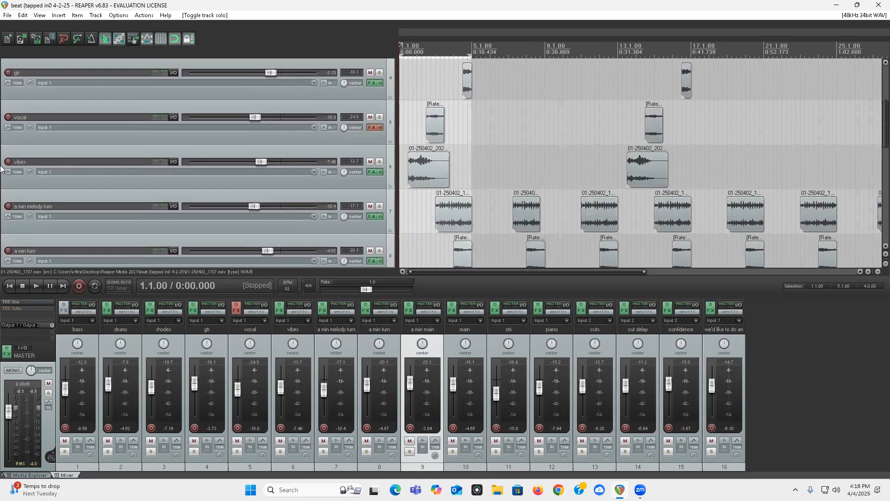
pyautogui.scroll(-1, 1, 169)
pyautogui.scroll(-1, 4, 165)
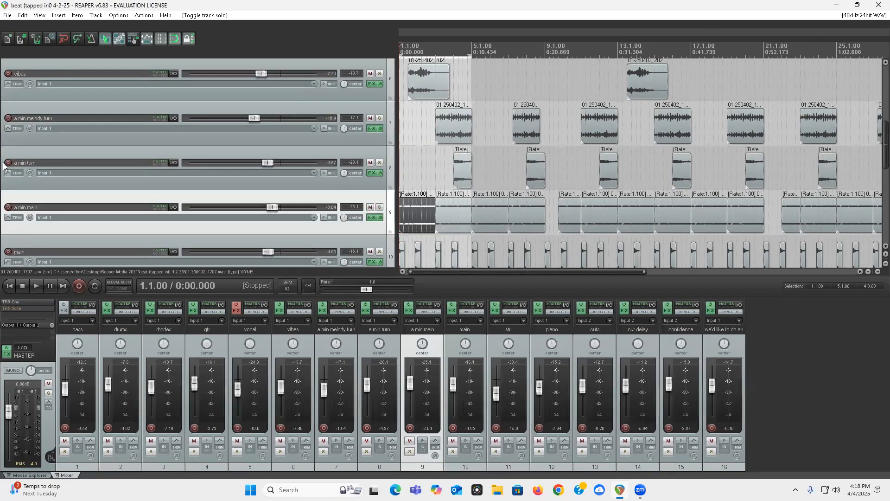
# Step: Solo the a min melody turn track and play its first clip from 3.1.00
pyautogui.scroll(2, 4, 166)
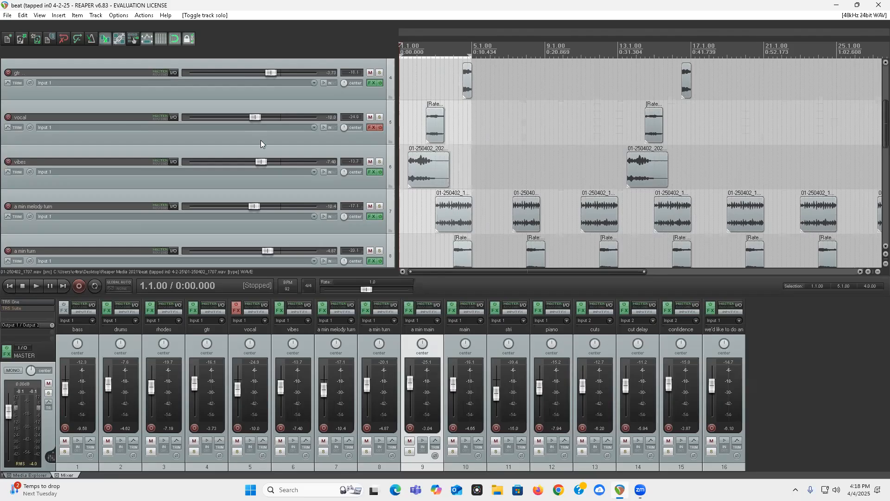
pyautogui.click(382, 211)
pyautogui.click(380, 206)
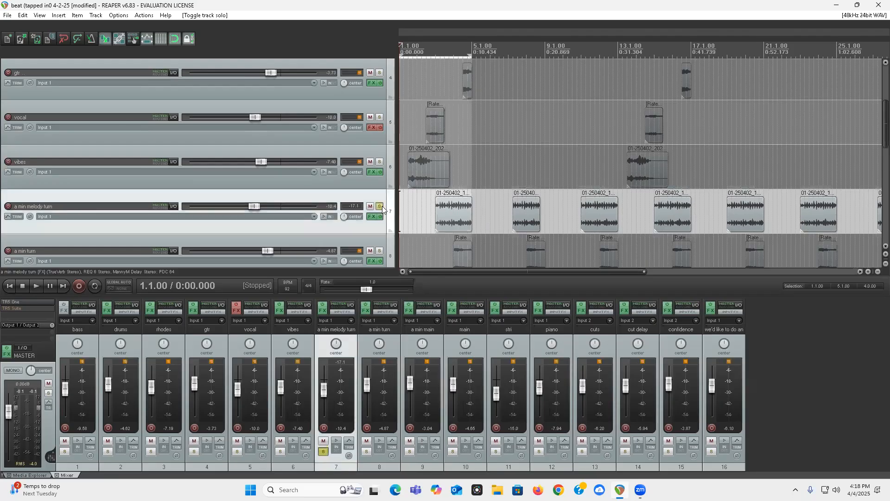
pyautogui.click(431, 194)
pyautogui.press('space')
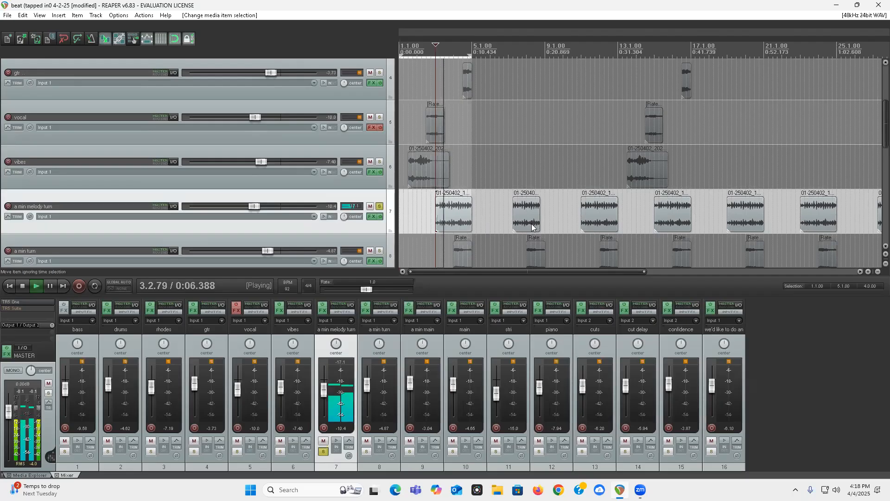
pyautogui.scroll(5, 531, 227)
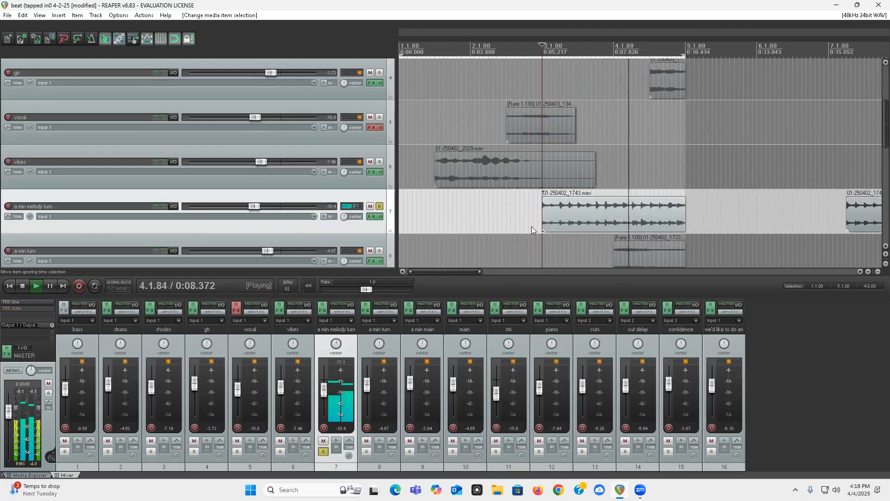
# Step: Stop playback and clear the solo on the a min melody turn track
pyautogui.scroll(-3, 531, 226)
pyautogui.press('space')
pyautogui.click(380, 207)
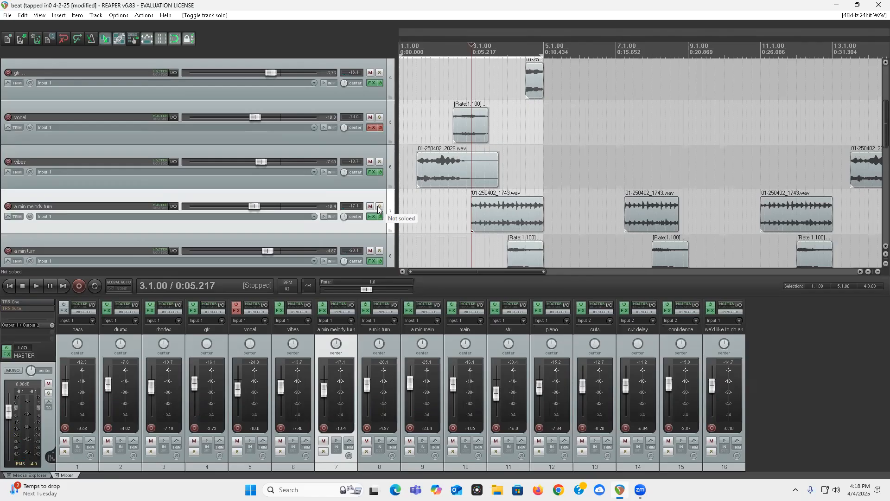
# Step: Select the first vocal clip and play the full mix from the start of the project, then stop playback
pyautogui.click(467, 119)
pyautogui.press('space')
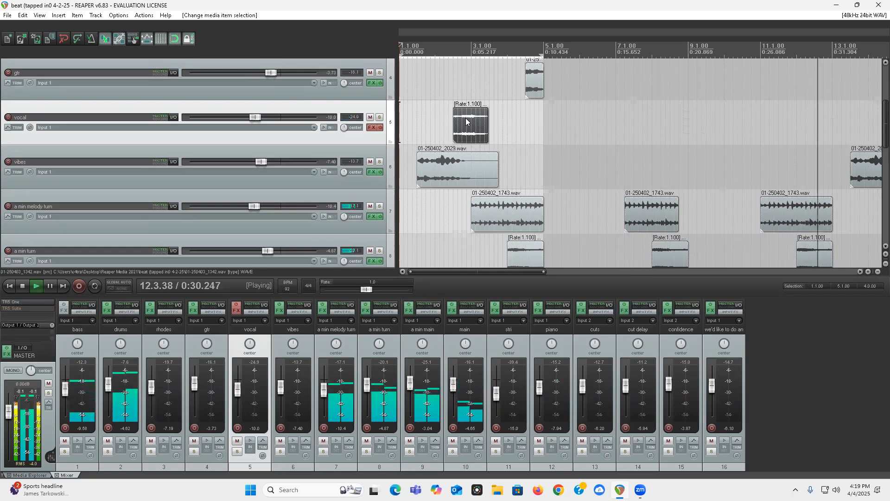
pyautogui.press('space')
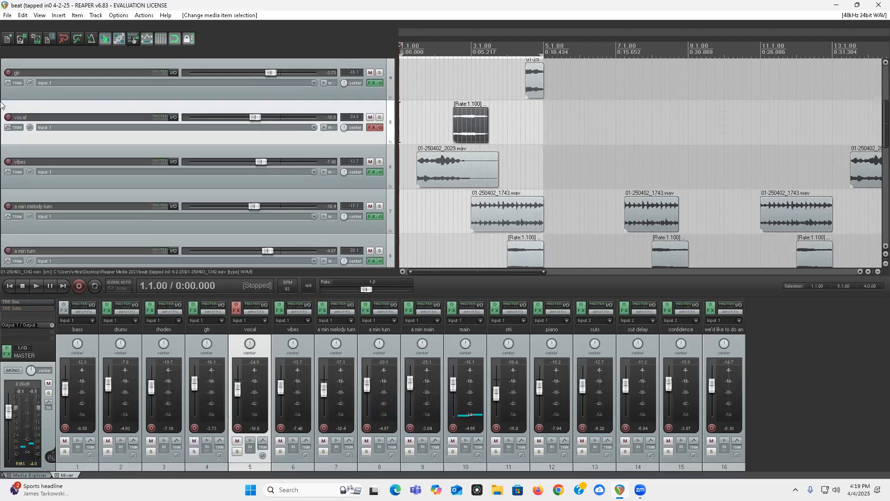
# Step: Examine the clip arrangement across all tracks, from bass down to the cuts and voice samples, over the beat's full length
pyautogui.scroll(-10, 7, 151)
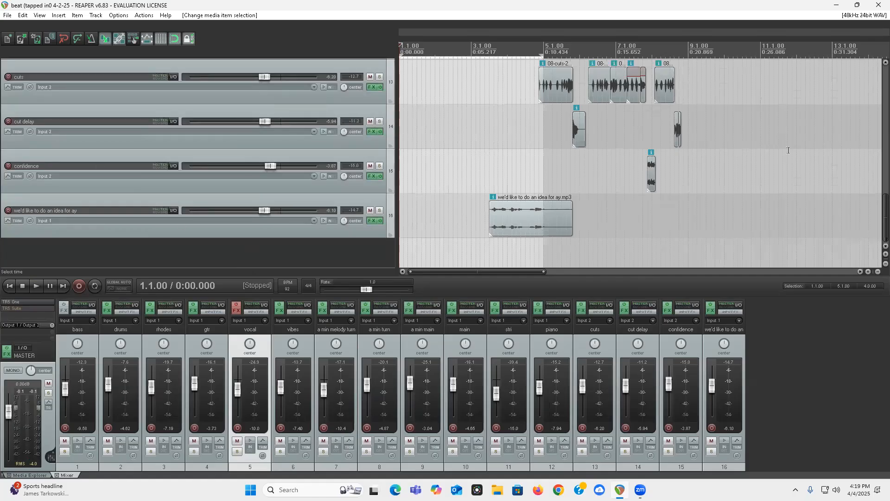
pyautogui.scroll(-3, 878, 188)
pyautogui.scroll(4, 2, 218)
pyautogui.scroll(-3, 2, 217)
pyautogui.scroll(9, 2, 214)
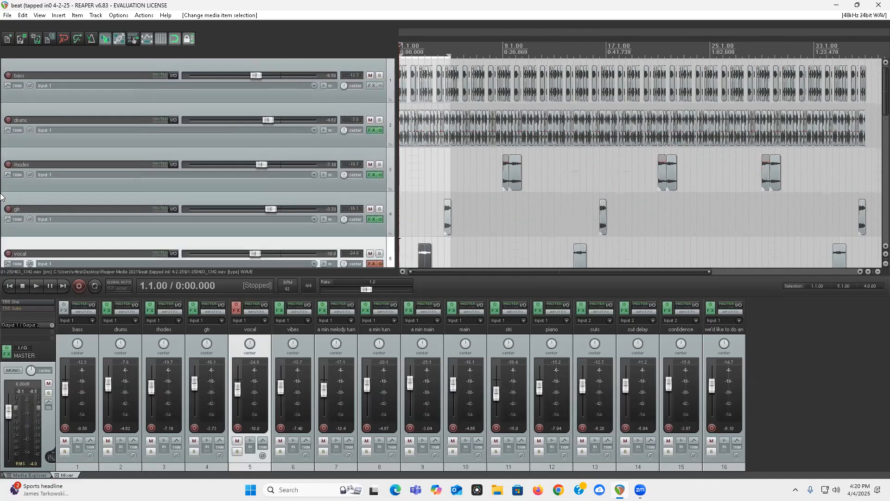
pyautogui.scroll(-5, 2, 197)
pyautogui.scroll(5, 2, 196)
pyautogui.scroll(-3, 3, 215)
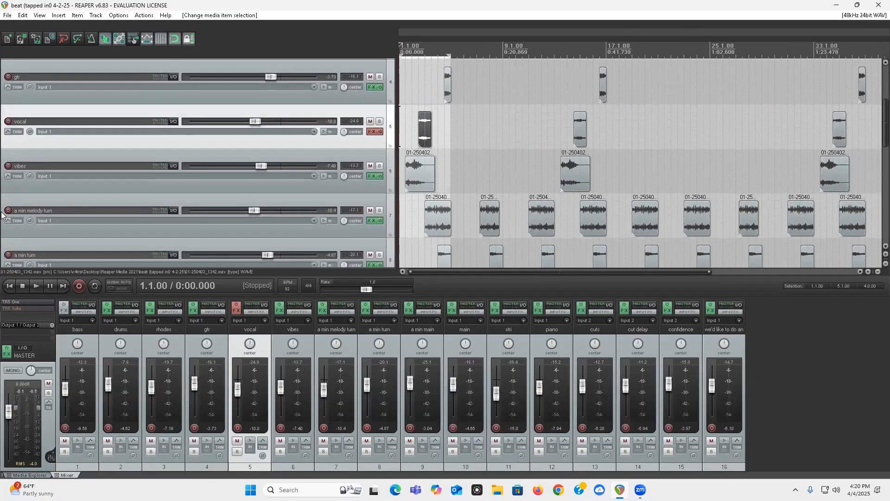